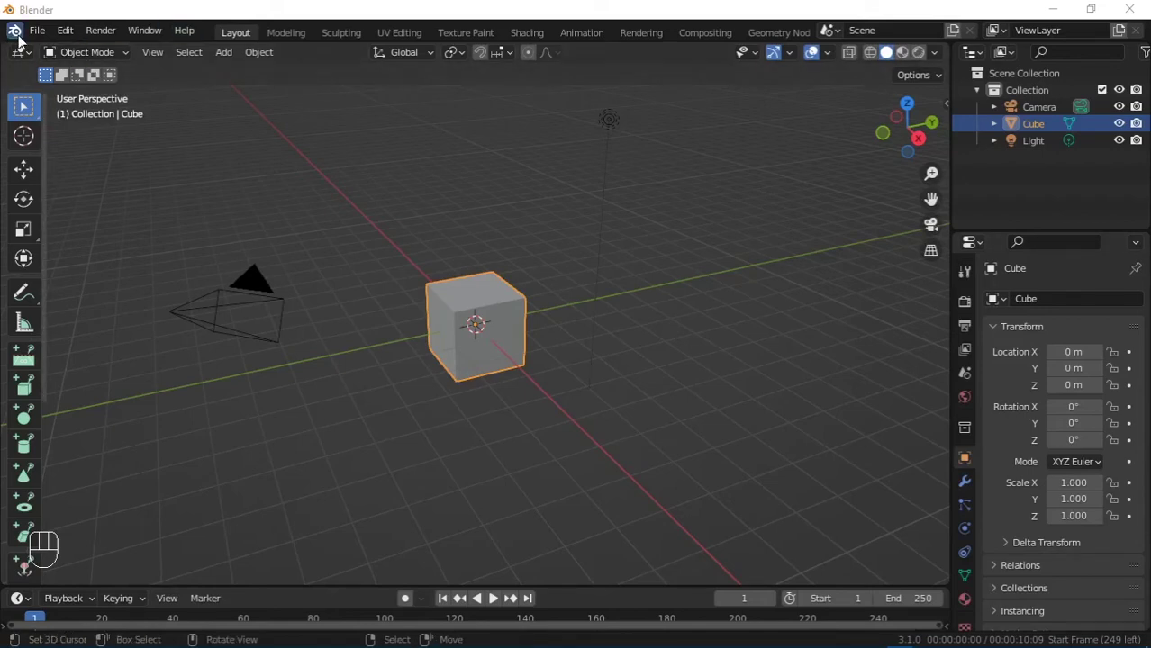
# - Open the recent file domeng3DD_ Ver3 blender.blend containing the rigged character
pyautogui.click(37, 29)
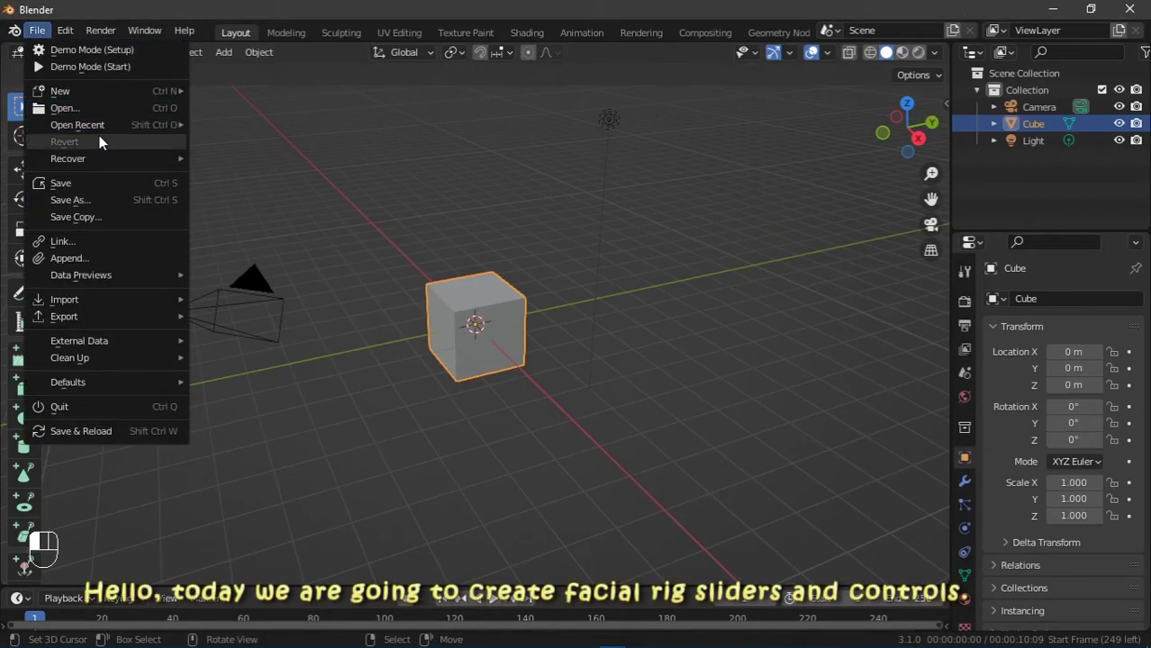
pyautogui.moveTo(99, 127)
pyautogui.click(266, 128)
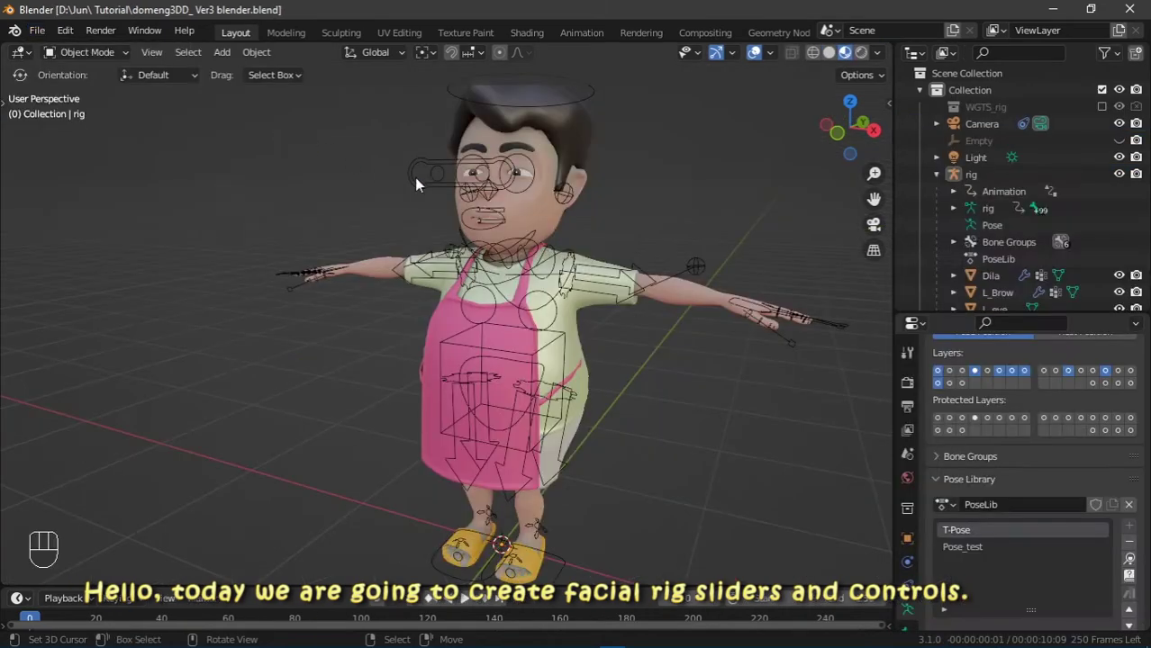
pyautogui.moveTo(504, 323); pyautogui.dragTo(695, 304, button='middle')
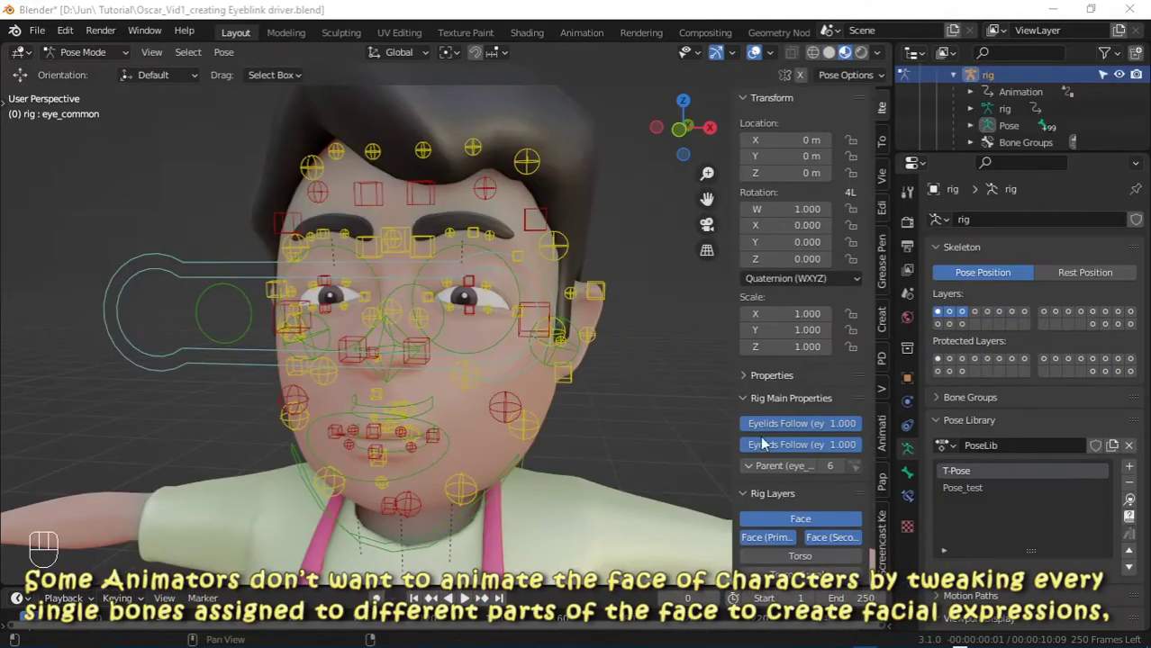
# - Move the eye_common bone about 0.153 m along X so both eyes look sideways
pyautogui.press('g')
pyautogui.moveTo(540, 357); pyautogui.dragTo(639, 355, button='right')
pyautogui.moveTo(605, 462); pyautogui.dragTo(645, 451, button='middle')
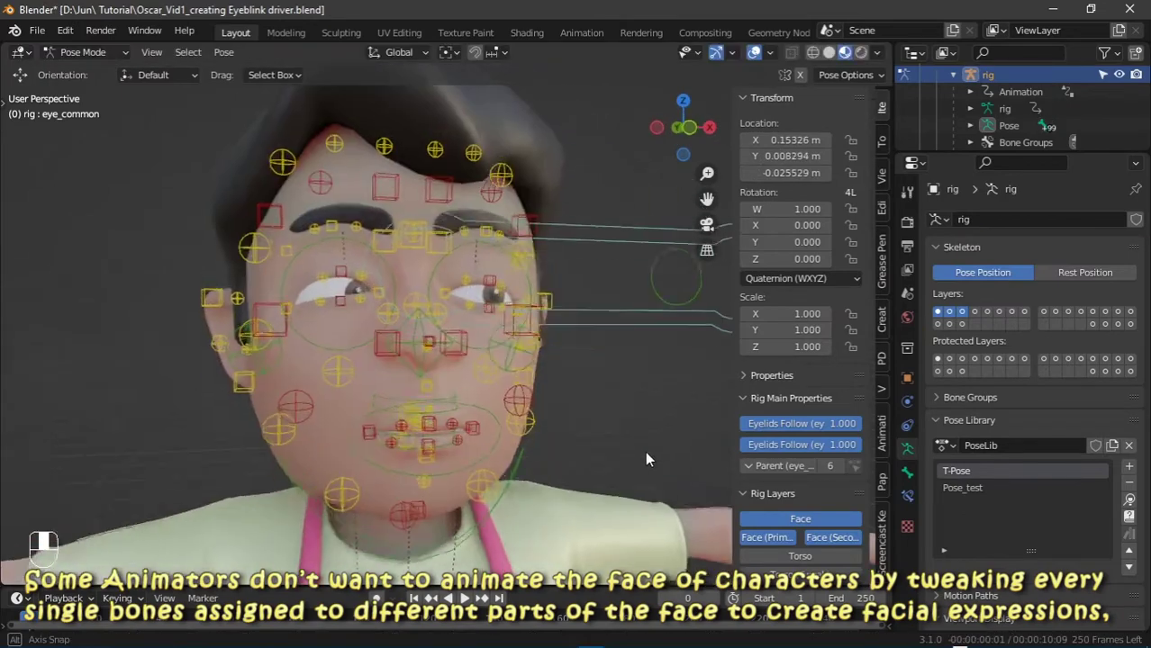
# - Move both mouth corner bones of the face rig outward to widen the mouth
pyautogui.rightClick(367, 430)
pyautogui.press('g')
pyautogui.click(324, 439)
pyautogui.moveTo(325, 438); pyautogui.dragTo(419, 434, button='middle')
pyautogui.press('g')
pyautogui.click(483, 434)
# - Rotate the jaw_master bone with the Rotate tool to open the character's mouth
pyautogui.rightClick(492, 450)
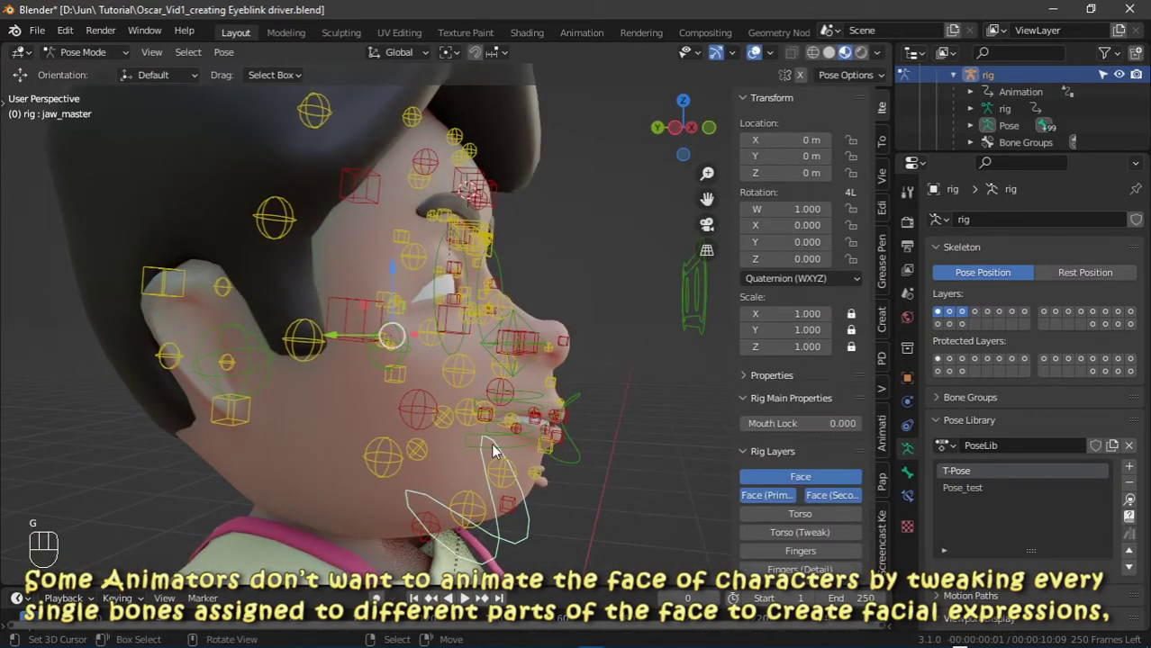
pyautogui.click(3, 103)
pyautogui.click(24, 199)
pyautogui.moveTo(426, 284); pyautogui.dragTo(442, 286)
pyautogui.rightClick(590, 280)
pyautogui.moveTo(651, 470); pyautogui.dragTo(551, 470, button='middle')
# - Raise the middle eyebrow bones on both sides of the face to arch the brows
pyautogui.rightClick(325, 233)
pyautogui.press('g')
pyautogui.click(328, 209)
pyautogui.rightClick(487, 234)
pyautogui.press('g')
pyautogui.click(492, 210)
pyautogui.moveTo(582, 270); pyautogui.dragTo(477, 477, button='middle')
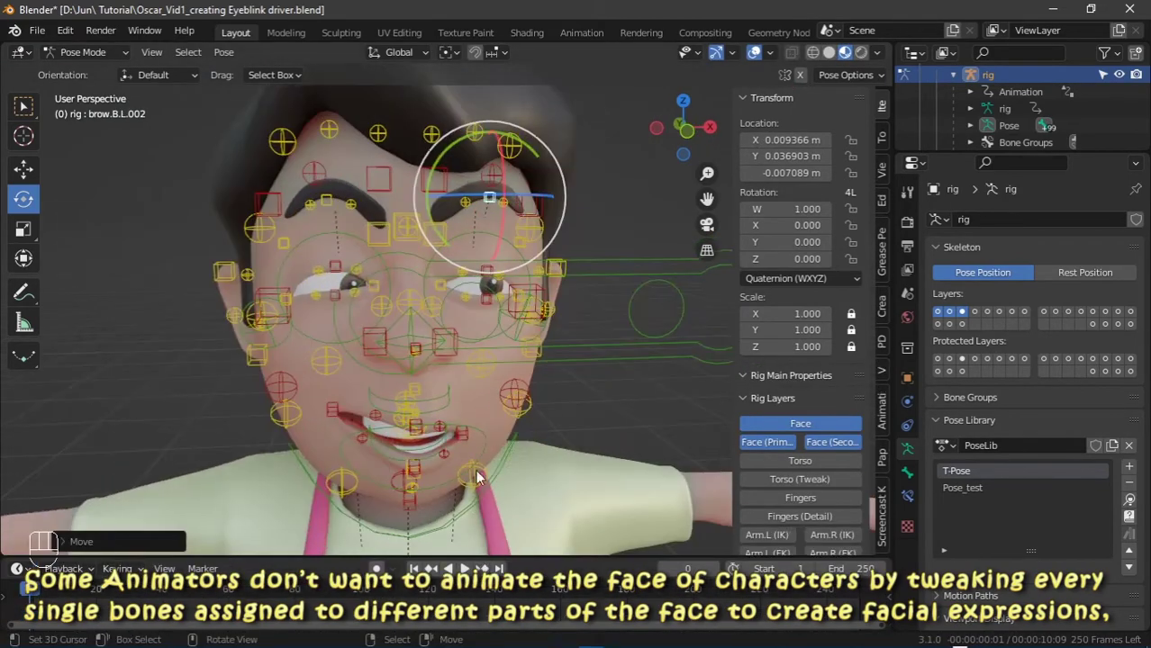
# - Reposition the lip control bones to reshape the open mouth
pyautogui.moveTo(362, 438); pyautogui.dragTo(357, 443, button='right')
pyautogui.moveTo(414, 468); pyautogui.dragTo(394, 467, button='right')
pyautogui.moveTo(375, 415); pyautogui.dragTo(372, 395, button='right')
# - Adjust the upper eyelid bones lid.T.R.002 and lid.T.R.001 on the character's right eye
pyautogui.moveTo(565, 362); pyautogui.dragTo(596, 344, button='middle')
pyautogui.moveTo(332, 272); pyautogui.dragTo(336, 252, button='right')
pyautogui.moveTo(320, 321); pyautogui.dragTo(545, 254, button='middle')
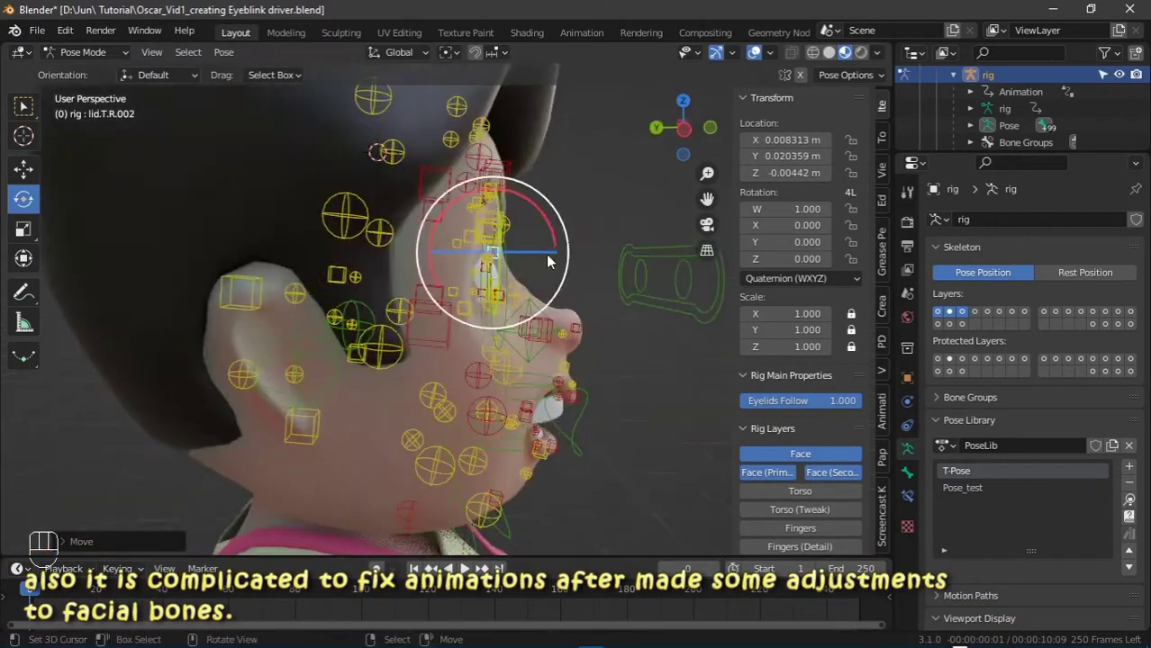
pyautogui.moveTo(546, 254); pyautogui.dragTo(576, 235, button='right')
pyautogui.moveTo(575, 237); pyautogui.dragTo(303, 305, button='middle')
pyautogui.moveTo(325, 288); pyautogui.dragTo(315, 295, button='right')
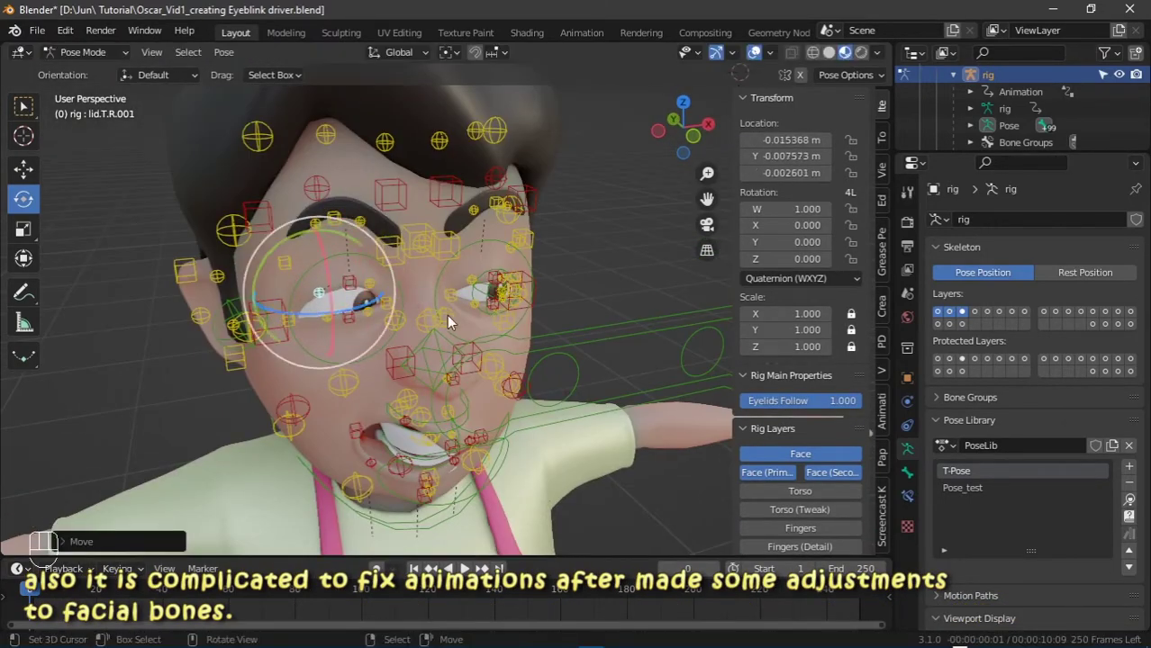
# - Reposition the middle lower eyelid bone lid.B.R.002 on the character's right eye
pyautogui.moveTo(448, 315); pyautogui.dragTo(321, 312, button='middle')
pyautogui.moveTo(337, 302); pyautogui.dragTo(328, 311, button='right')
pyautogui.hotkey('ctrl', 'z')
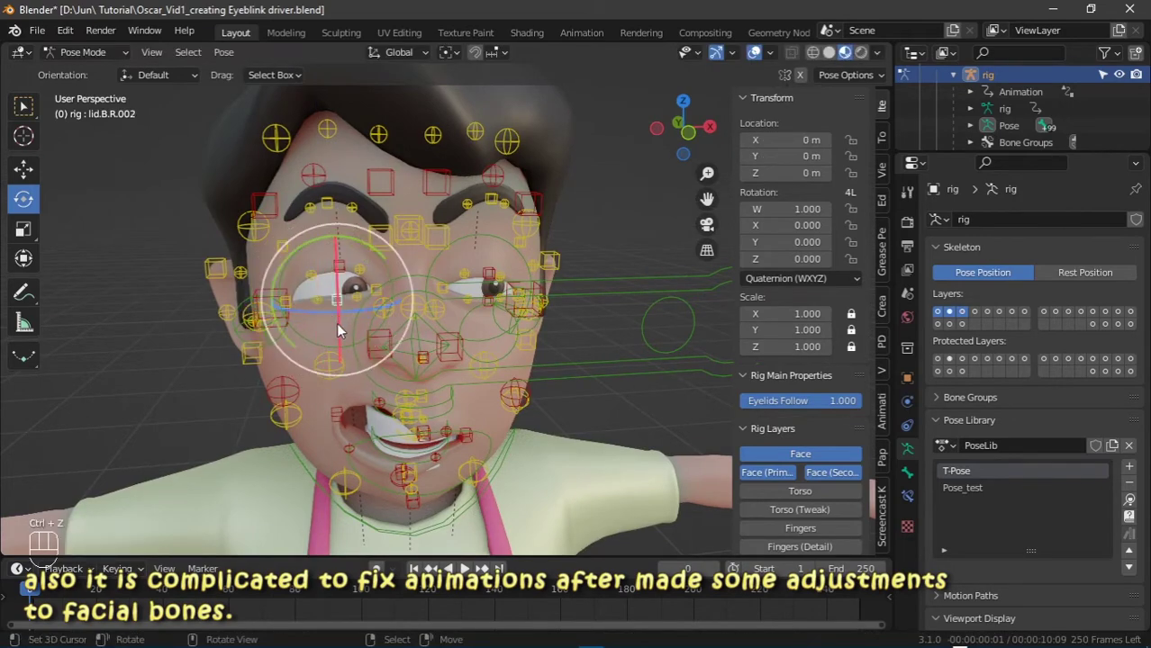
pyautogui.press('g')
pyautogui.click(336, 330)
pyautogui.moveTo(336, 329); pyautogui.dragTo(483, 273, button='middle')
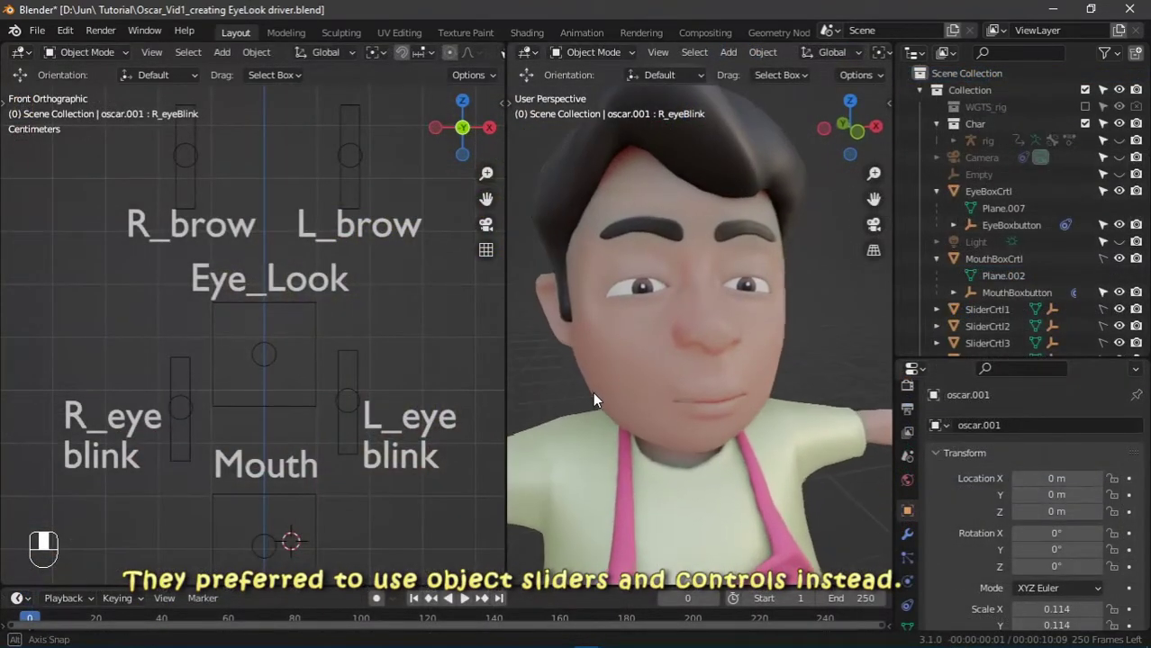
# - Move the EyeBoxbutton control inside the Eye_Look box to its lower right to redirect the character's gaze
pyautogui.click(264, 389)
pyautogui.press('g')
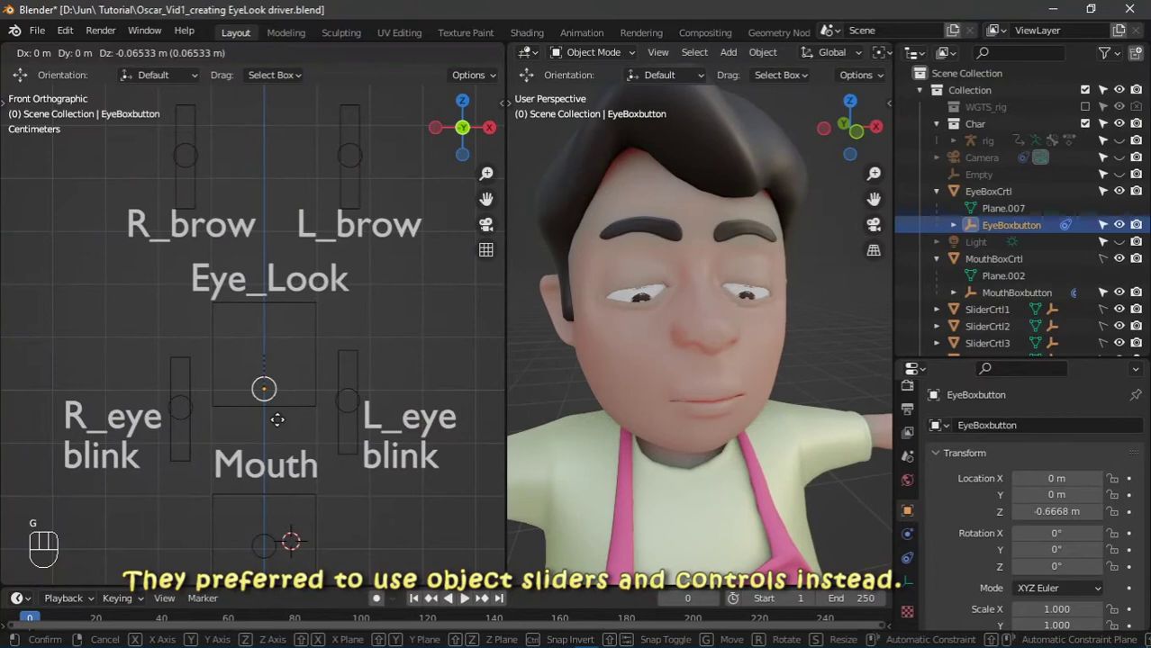
pyautogui.click(298, 397)
# - Raise the L_eye blink button SliderBttn2 and the R_eye blink button SliderBttn1 along their sliders
pyautogui.click(347, 400)
pyautogui.press('g')
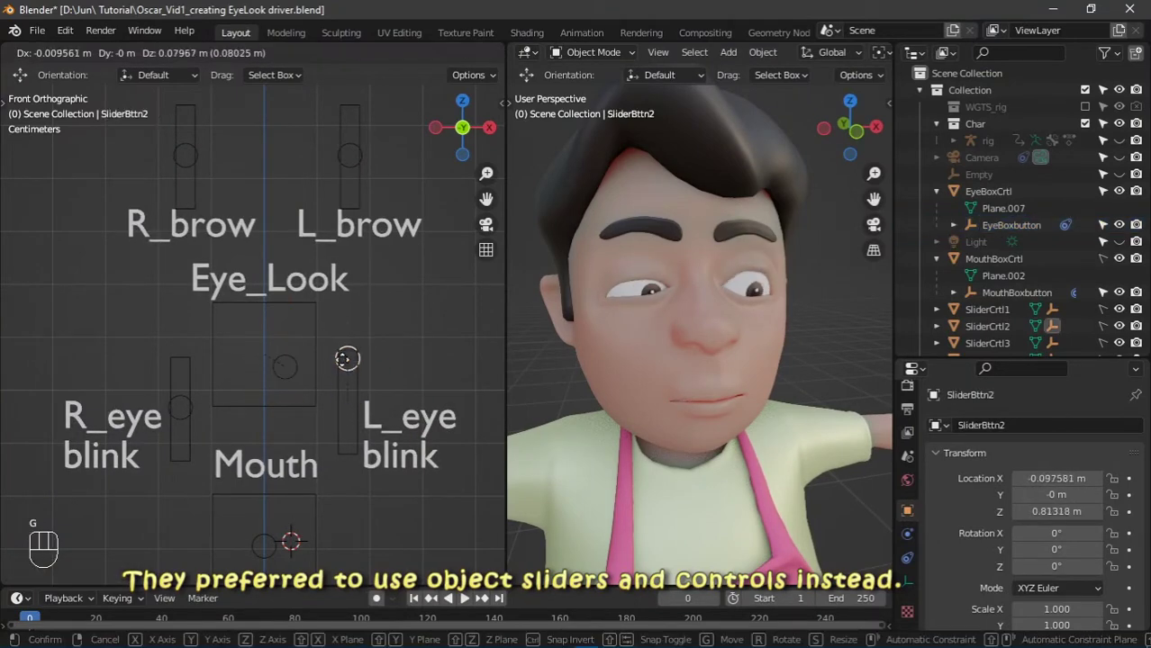
pyautogui.click(342, 370)
pyautogui.rightClick(179, 407)
pyautogui.press('g')
pyautogui.click(188, 391)
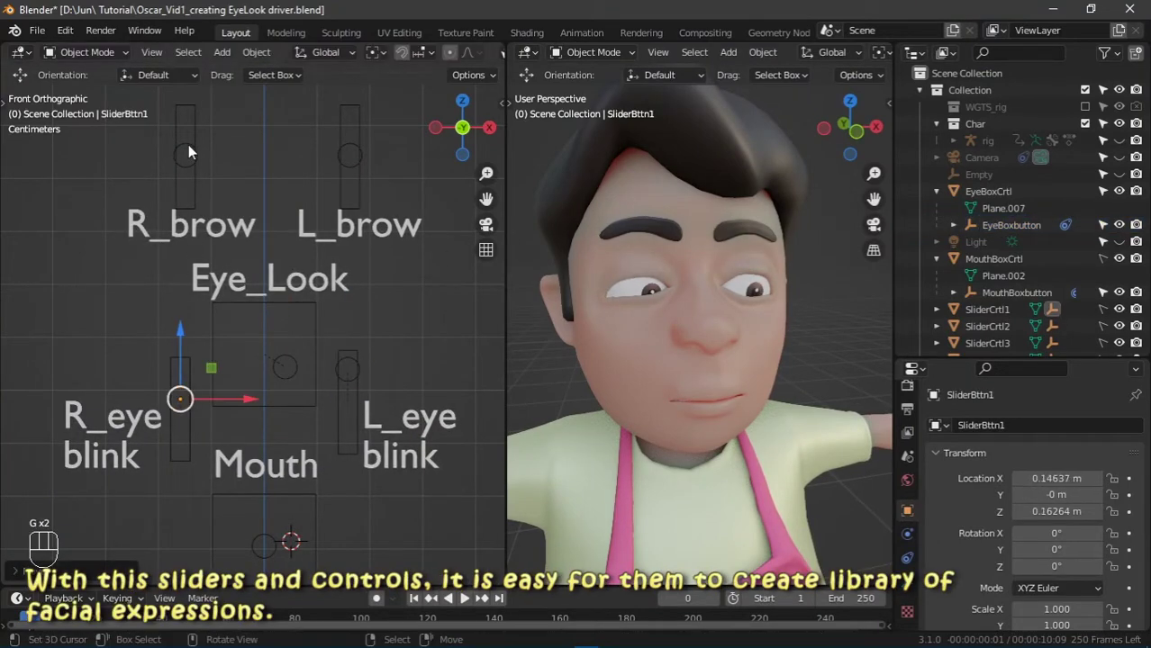
# - Raise the R_brow and L_brow slider buttons to lift the character's eyebrows
pyautogui.rightClick(188, 153)
pyautogui.press('g')
pyautogui.click(205, 171)
pyautogui.rightClick(355, 164)
pyautogui.press('g')
pyautogui.click(358, 156)
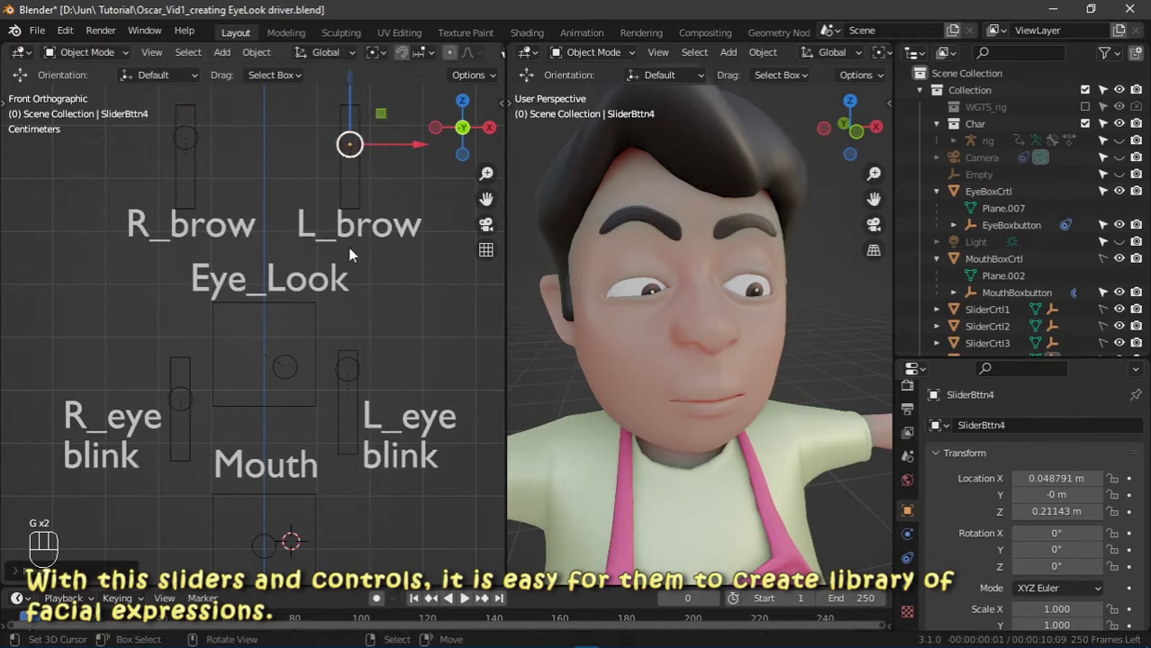
# - Move the MouthBoxbutton control toward the upper left of the Mouth box, constraining the last move to Z
pyautogui.click(265, 545)
pyautogui.press('g')
pyautogui.press('g')
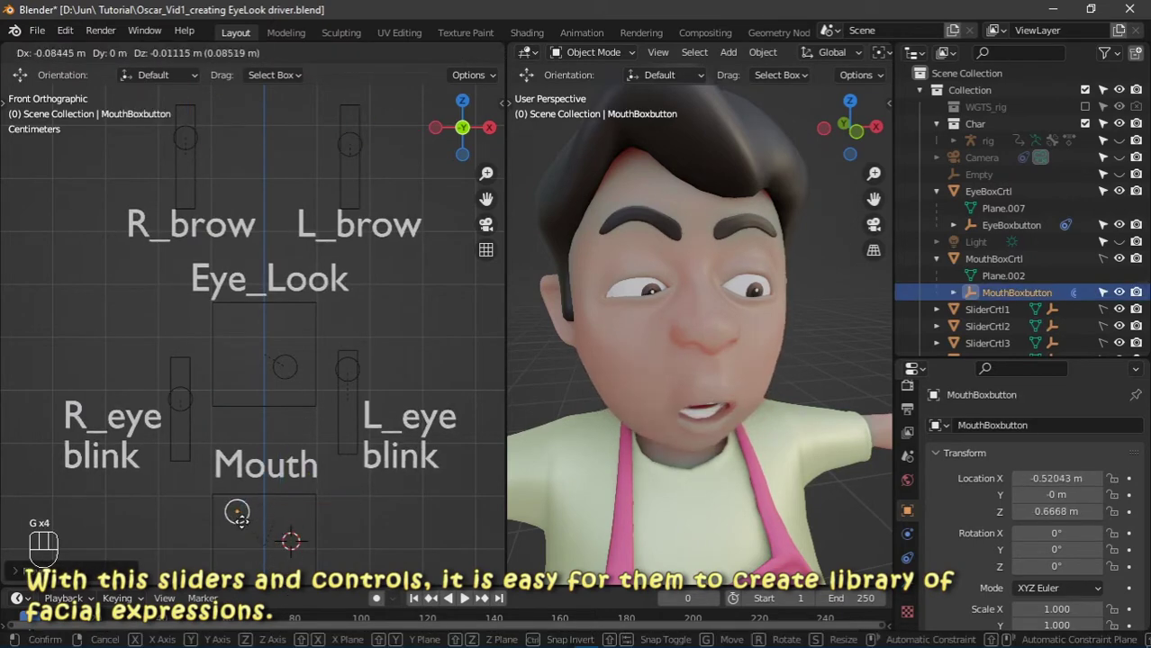
pyautogui.click(245, 515)
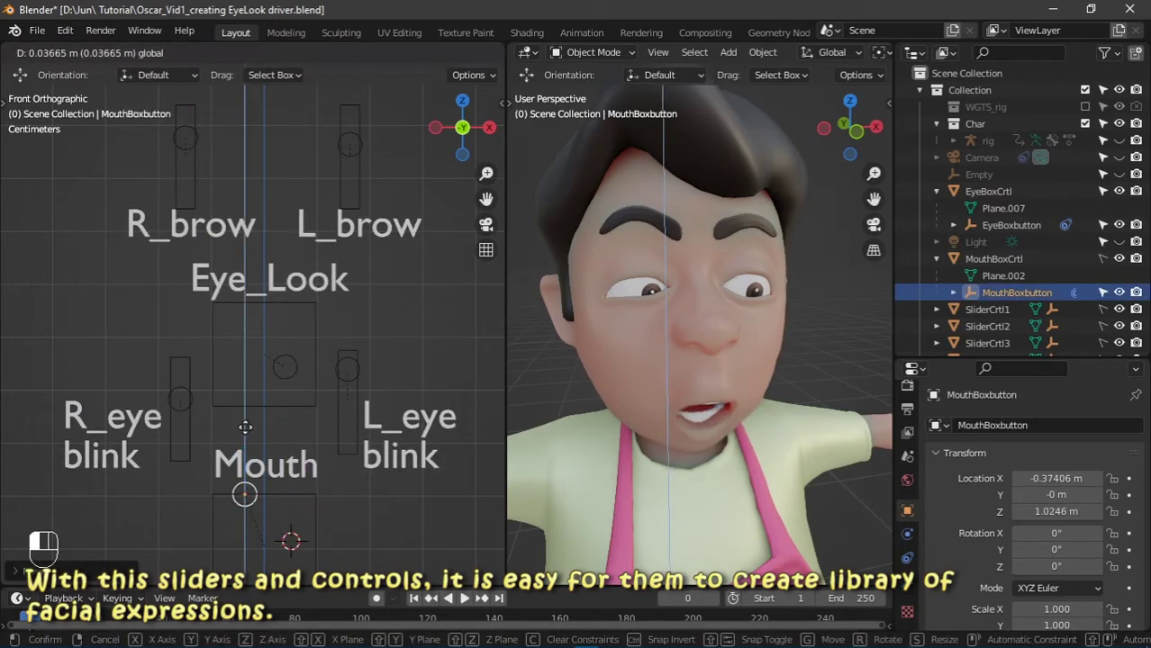
pyautogui.press('g')
pyautogui.press('z')
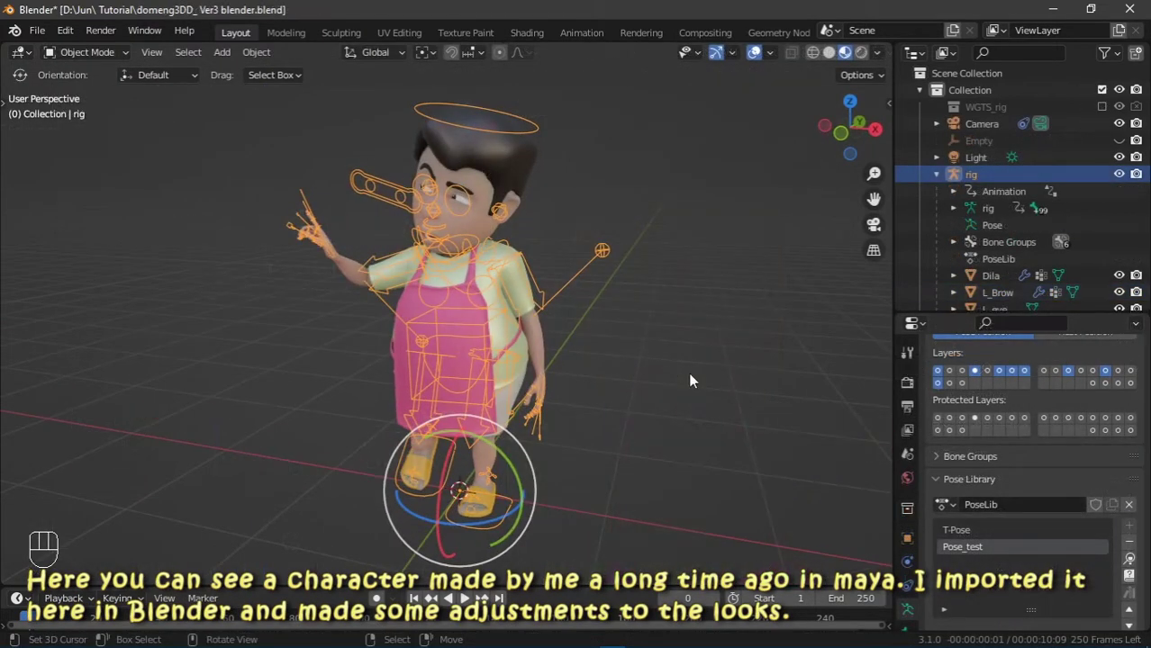
# - Hide armature objects in the viewport to inspect the posed character without its rig, and show them again
pyautogui.click(689, 54)
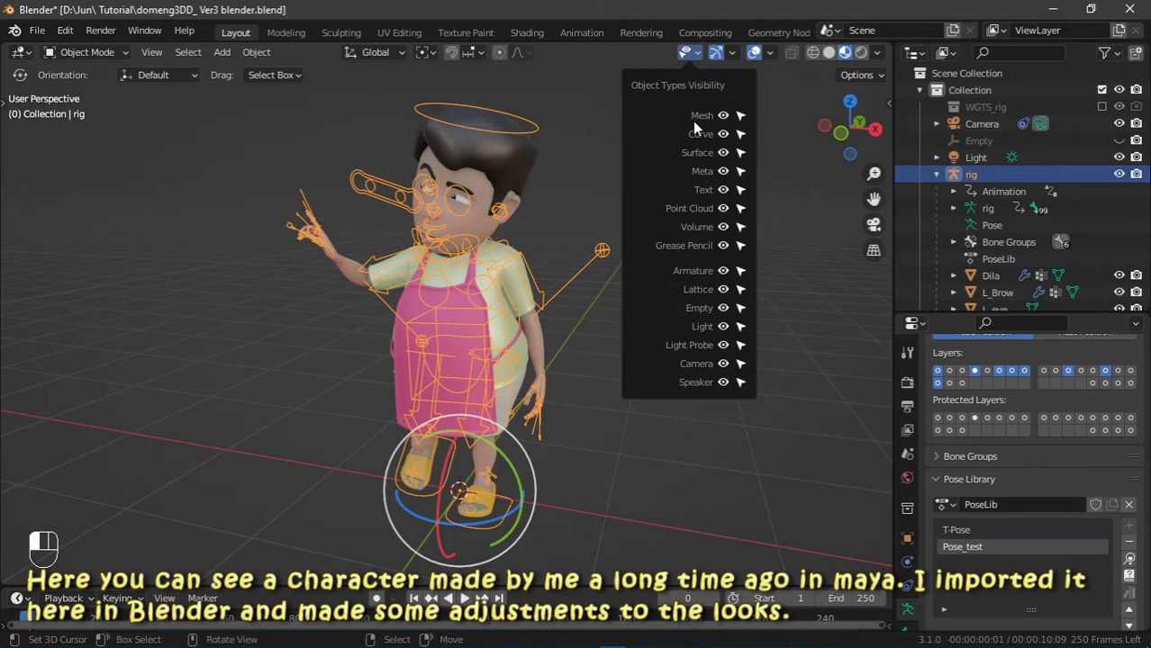
pyautogui.click(722, 271)
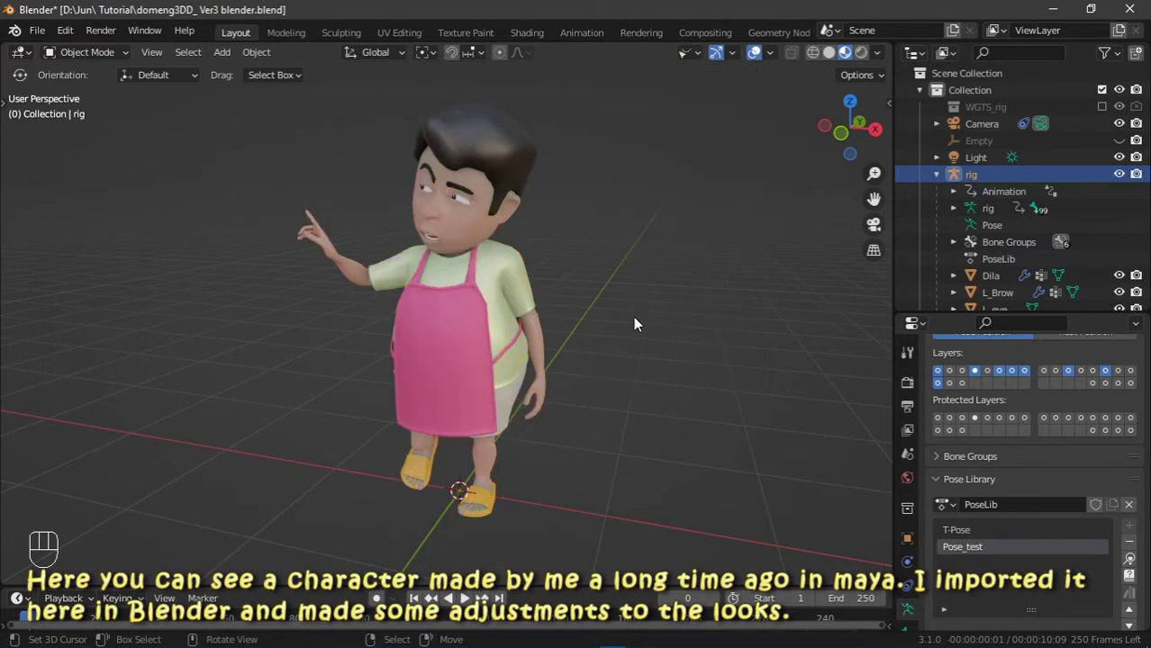
pyautogui.scroll(3, 634, 313)
pyautogui.moveTo(639, 304); pyautogui.dragTo(651, 276, button='middle')
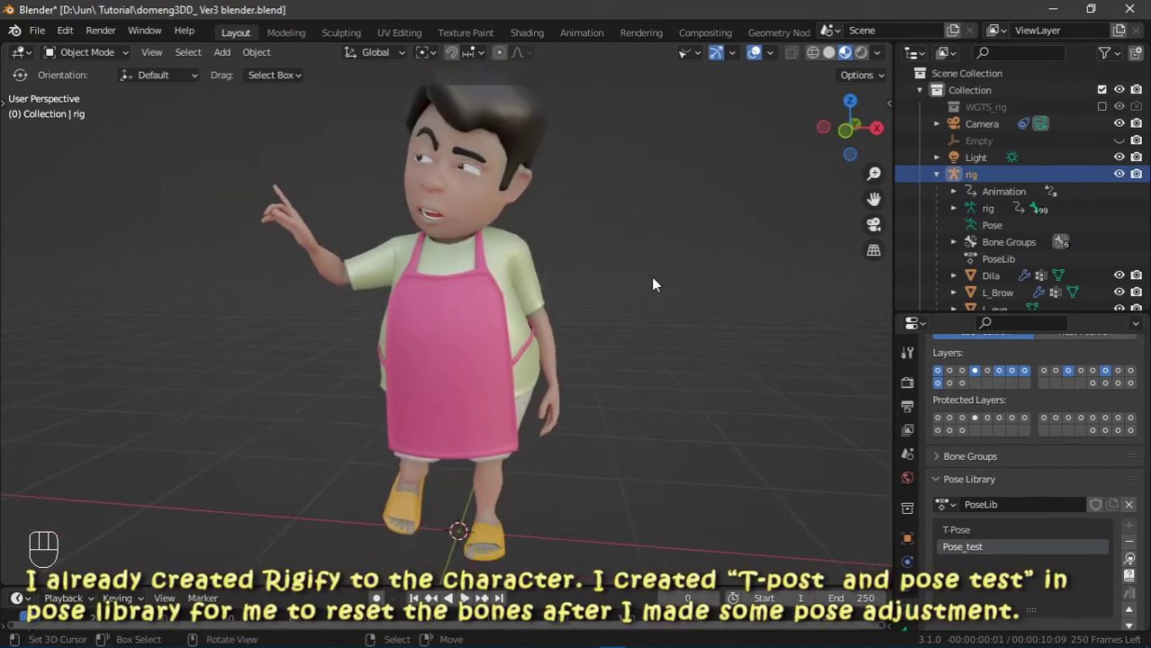
pyautogui.click(694, 53)
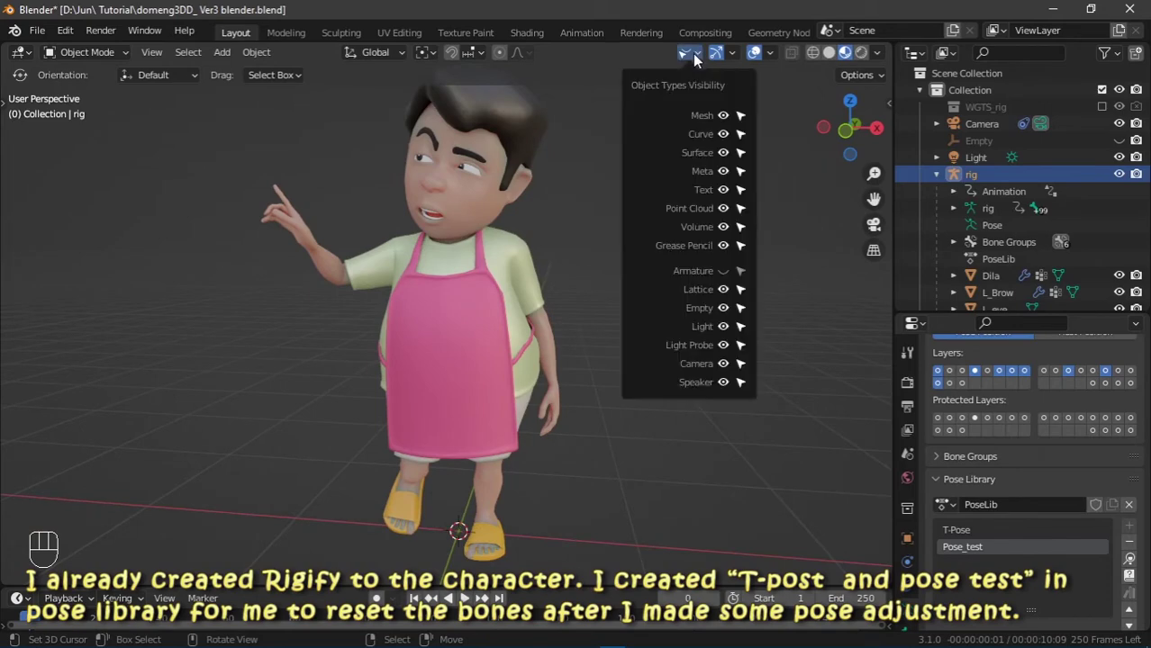
pyautogui.click(722, 270)
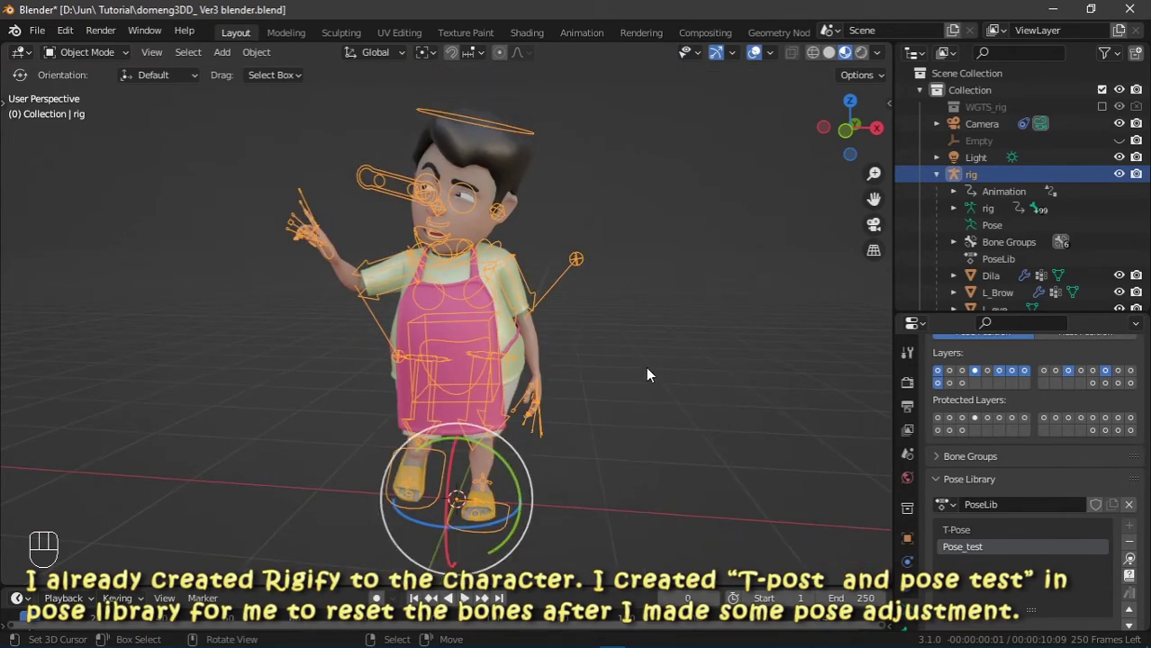
# - Apply the T-Pose from the pose library to the rig and deselect it
pyautogui.click(964, 532)
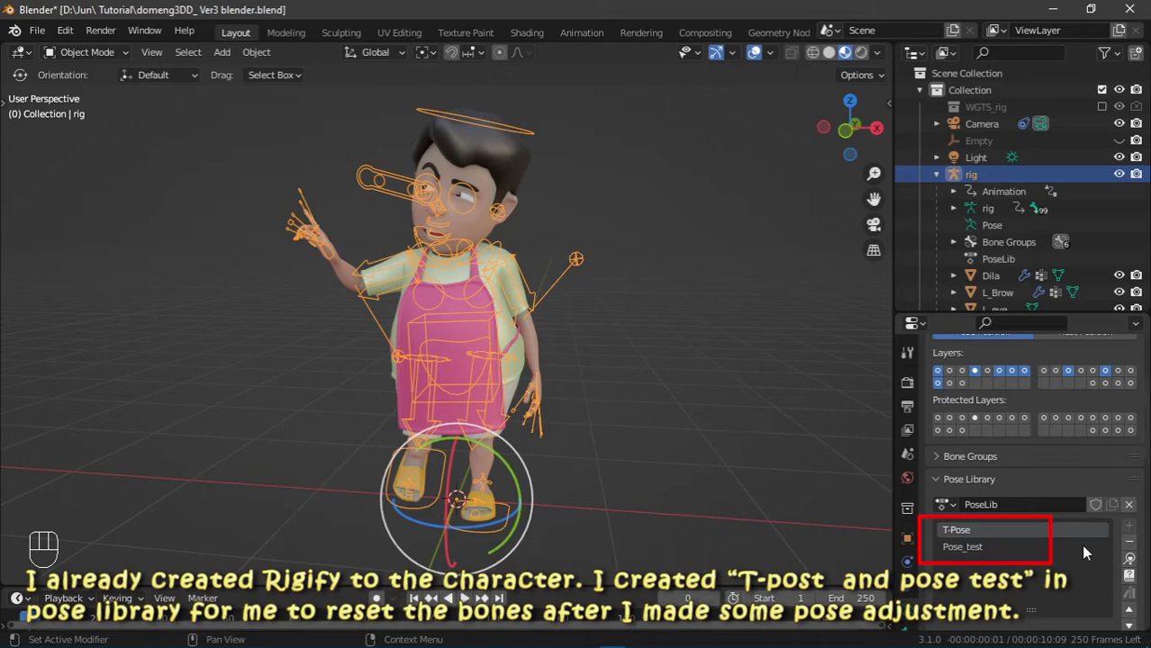
pyautogui.click(1128, 560)
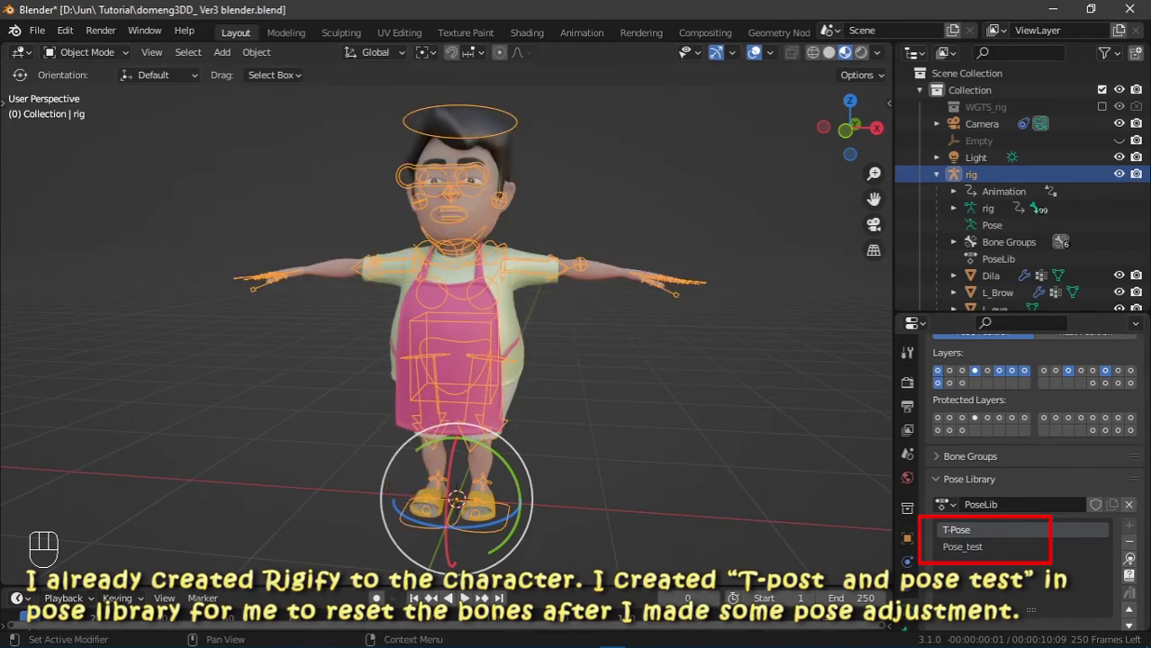
pyautogui.click(617, 195)
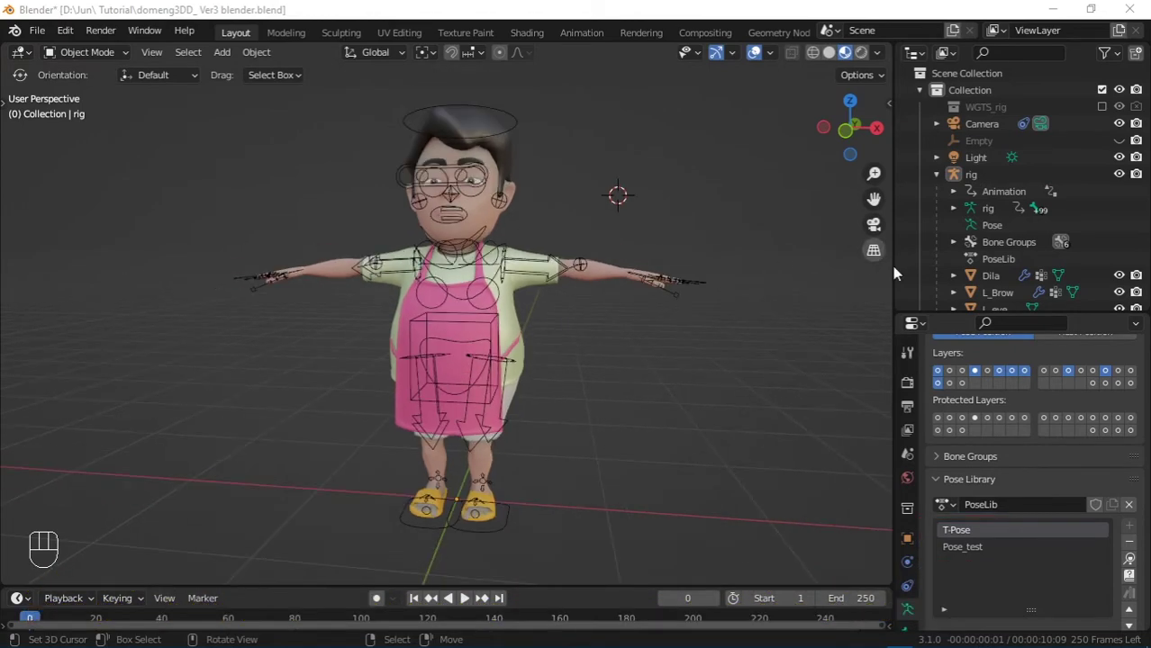
# - Move the rig and its whole hierarchy into a new collection named Char, and hide that collection
pyautogui.rightClick(972, 176)
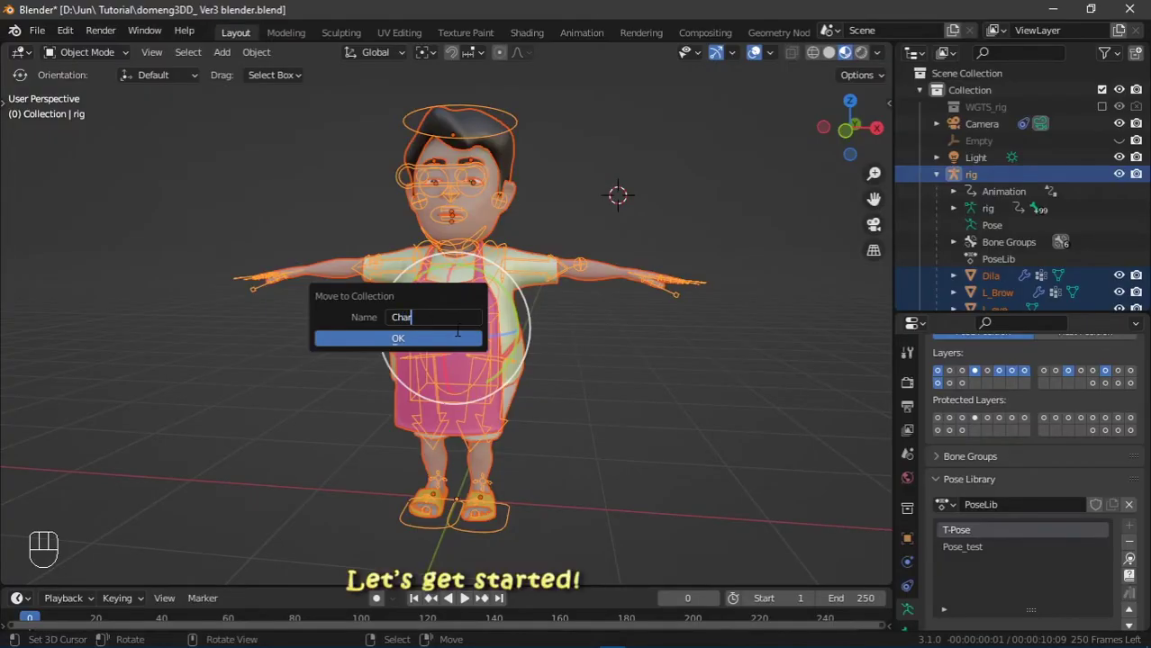
pyautogui.click(429, 337)
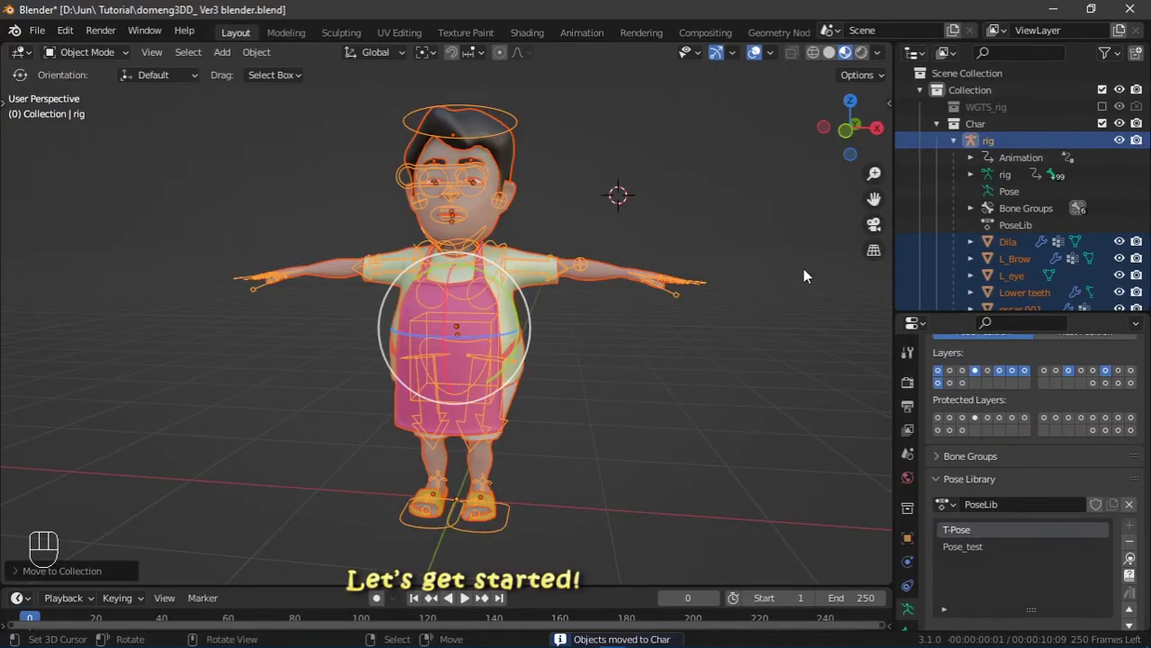
pyautogui.click(936, 123)
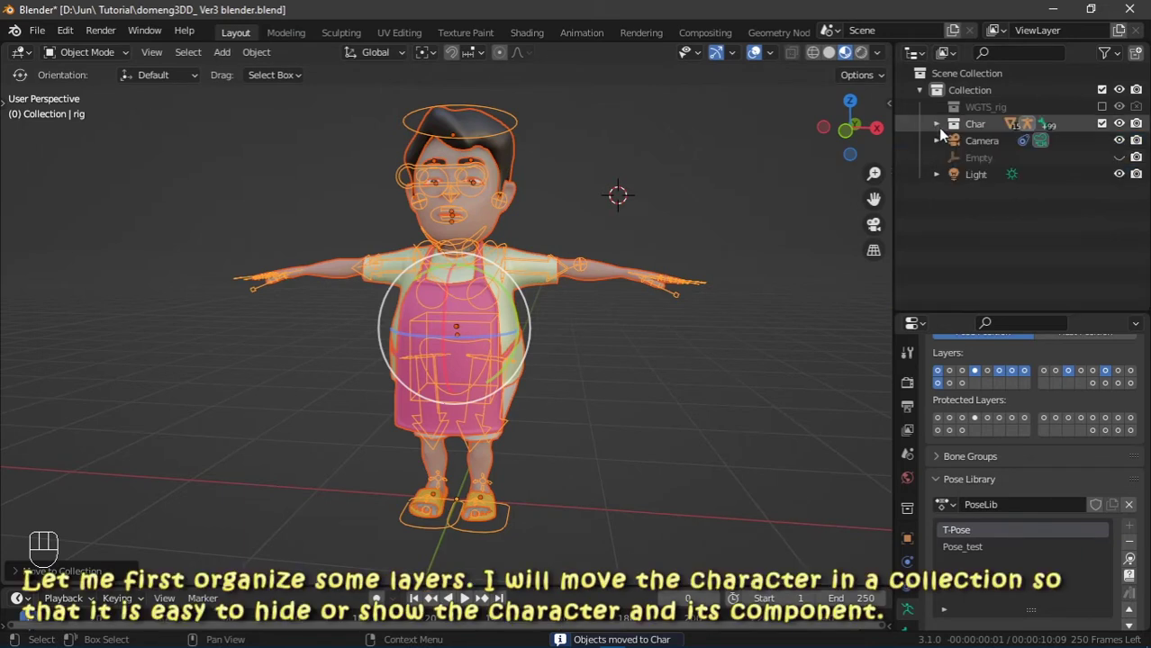
pyautogui.click(1119, 124)
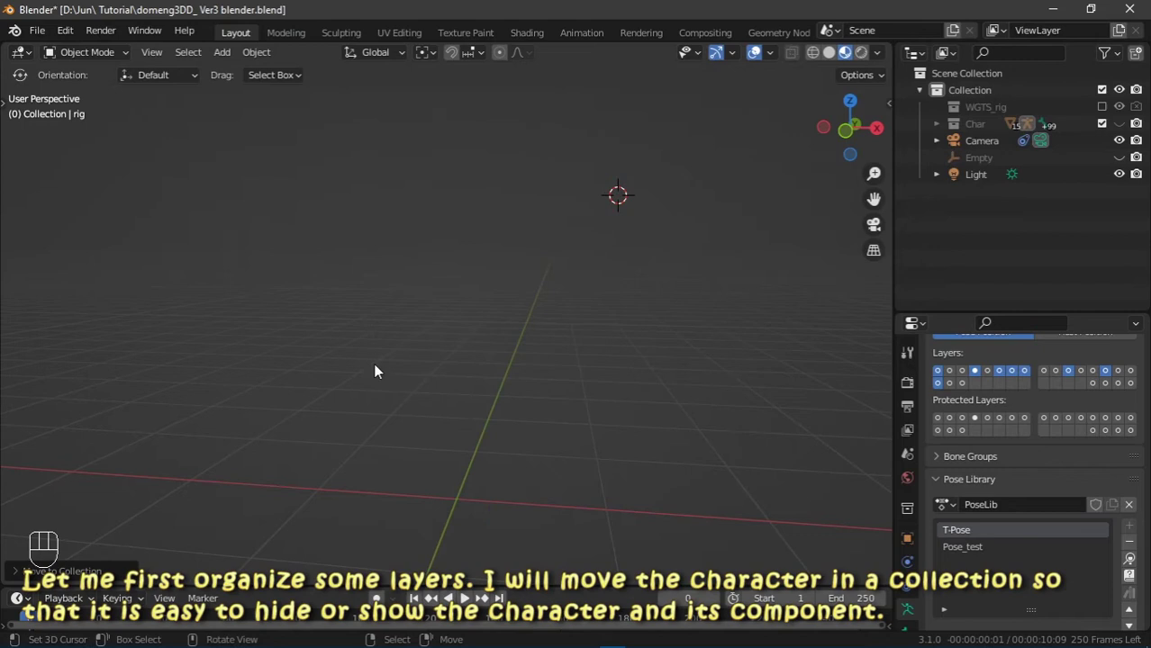
# - Snap the 3D cursor to the world origin and switch to the front orthographic view
pyautogui.hotkey('shift', 's')
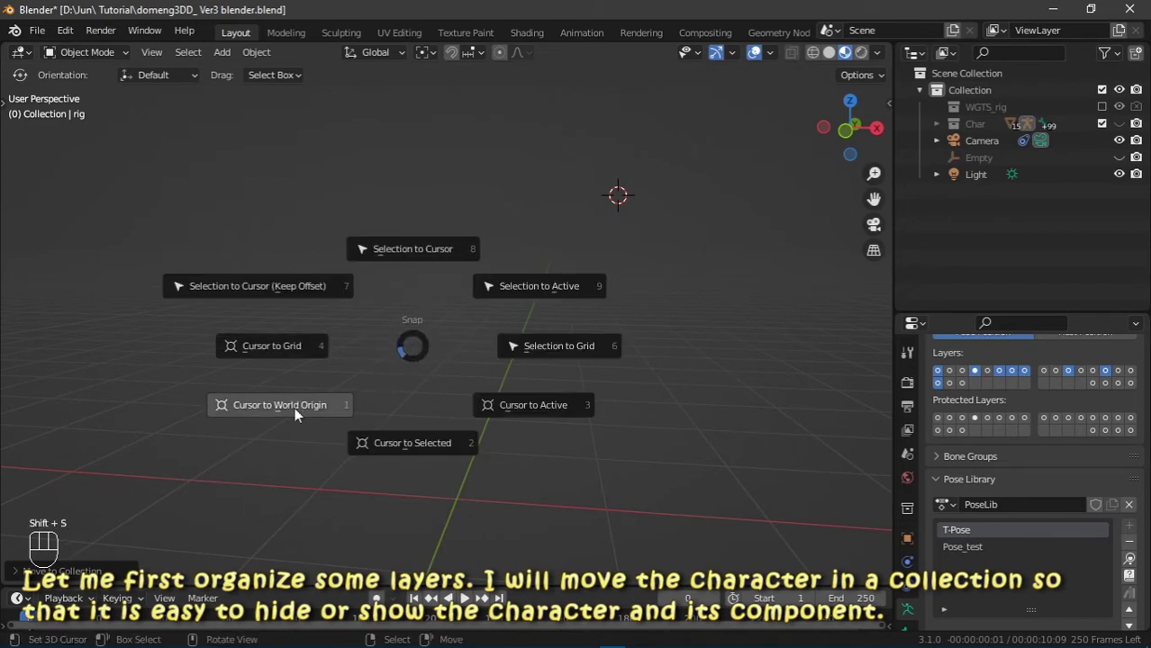
pyautogui.click(293, 407)
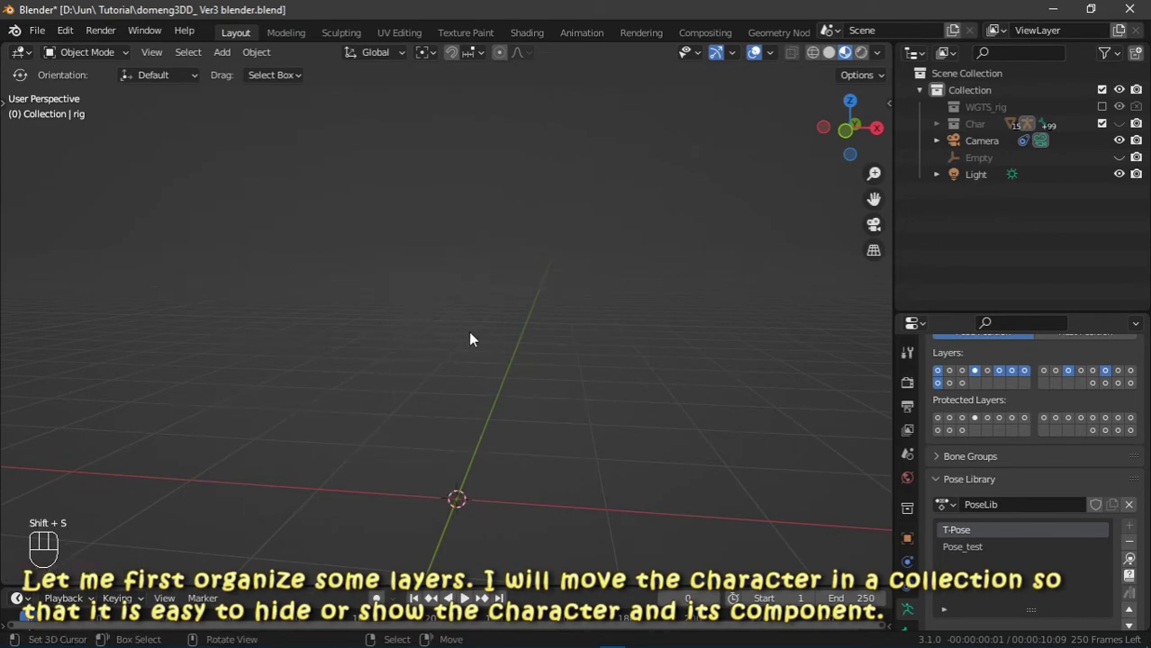
pyautogui.press('KP_5')
pyautogui.press('KP_1')
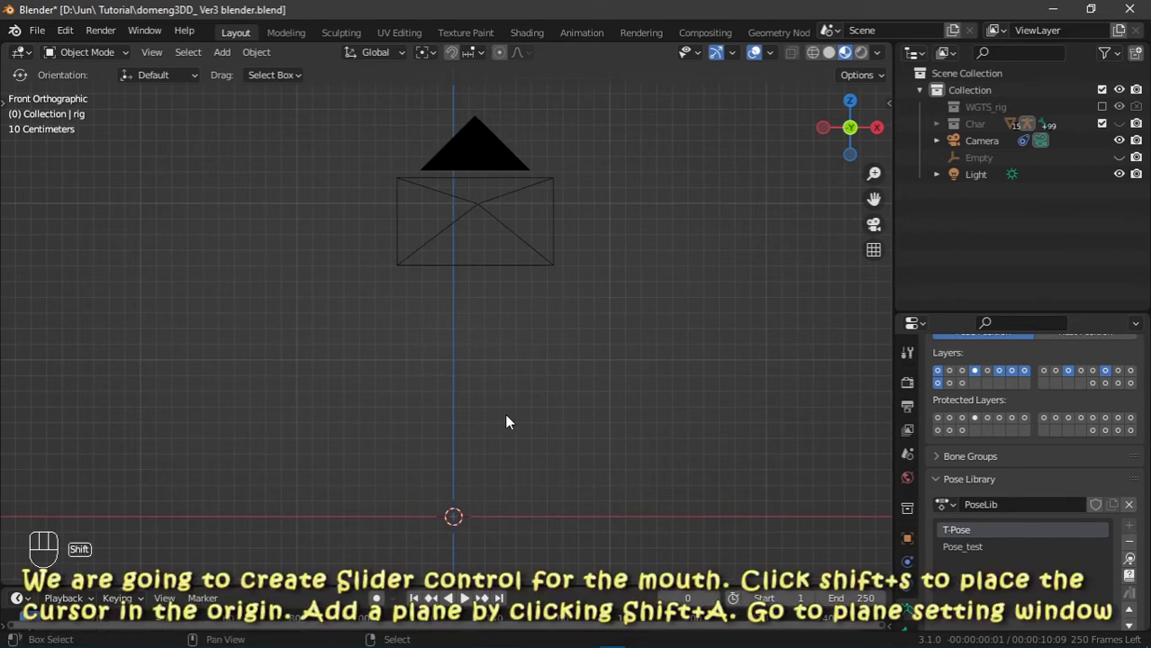
# - Hide the camera and the light in the viewport
pyautogui.keyDown('shift'); pyautogui.moveTo(516, 383); pyautogui.dragTo(540, 197, button='middle'); pyautogui.keyUp('shift')
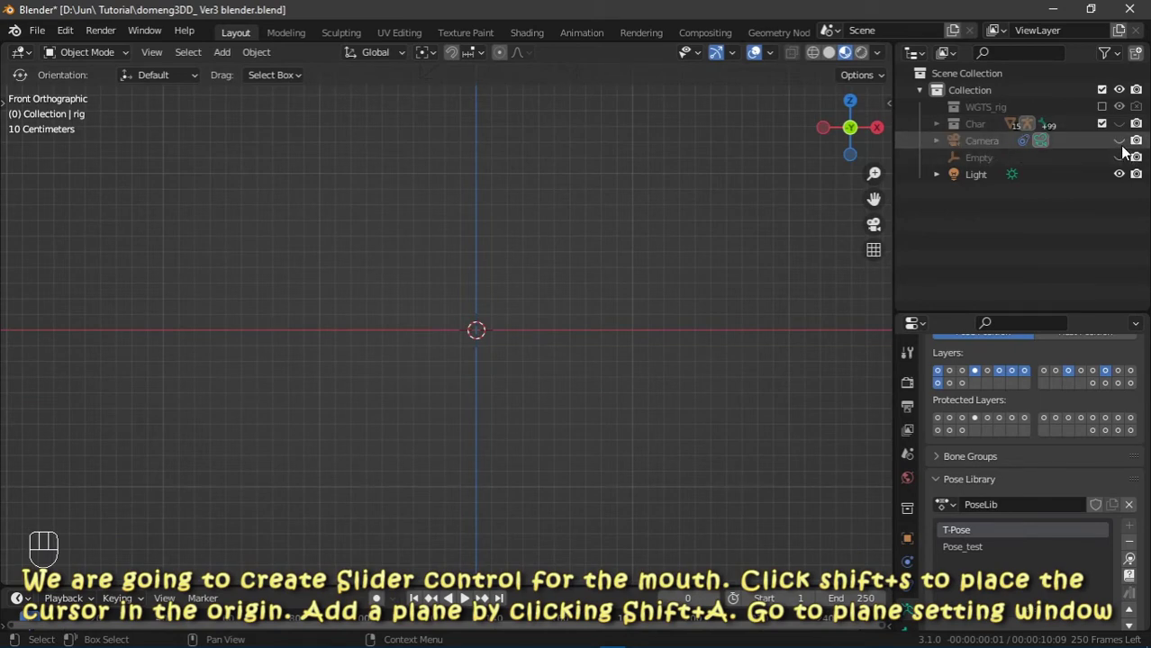
pyautogui.click(1119, 174)
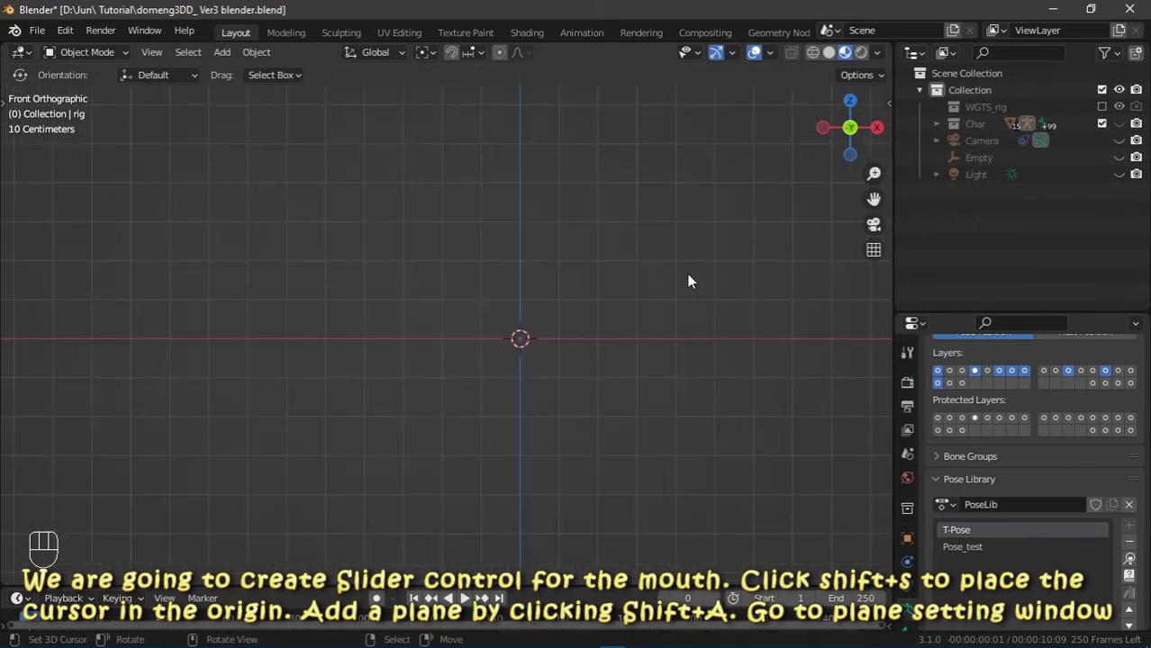
pyautogui.keyDown('shift'); pyautogui.moveTo(683, 290); pyautogui.dragTo(538, 195, button='middle'); pyautogui.keyUp('shift')
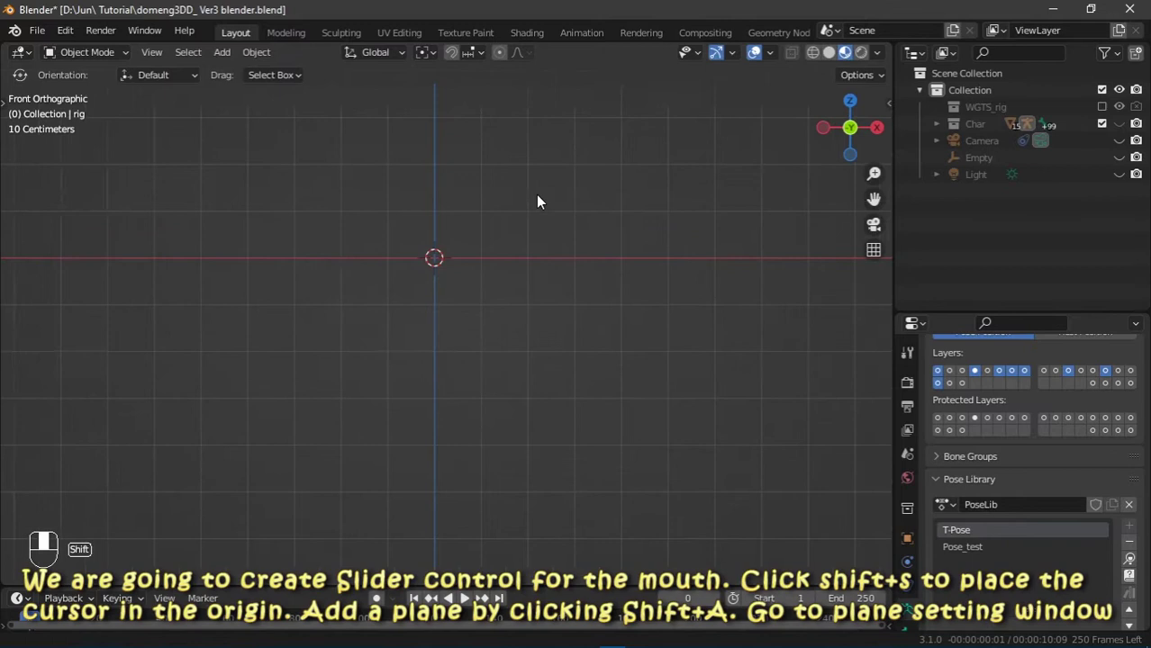
# - Add a mesh plane at the world origin with its X rotation set to 90° so that it faces the front view
pyautogui.hotkey('shift', 'a')
pyautogui.moveTo(499, 203)
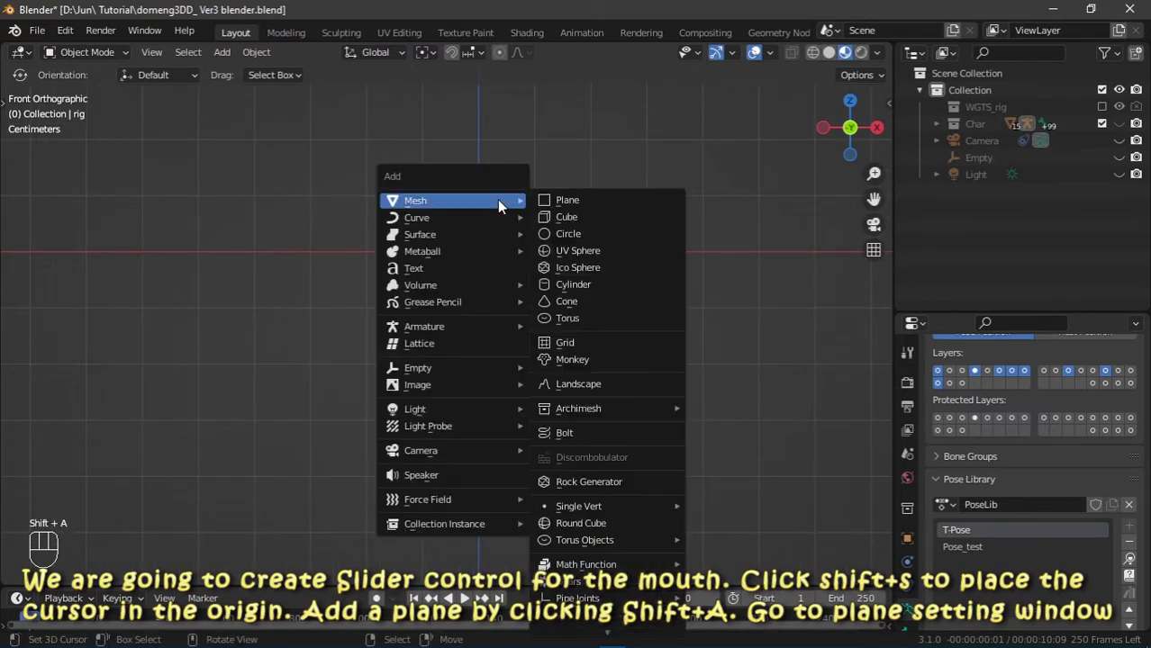
pyautogui.click(540, 200)
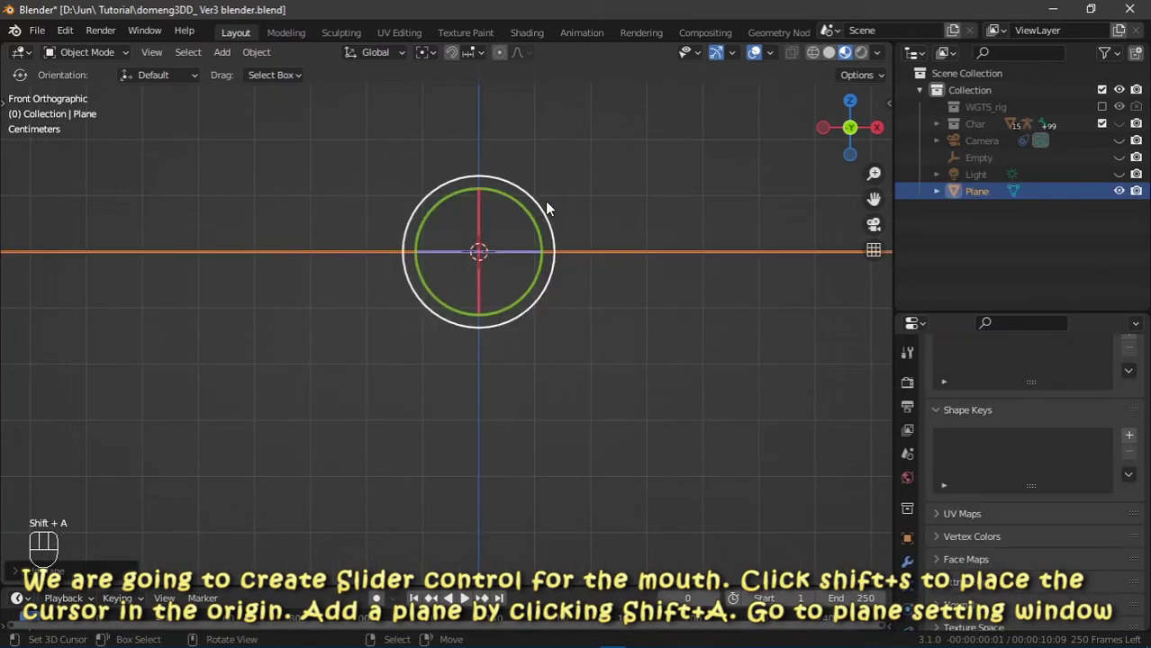
pyautogui.click(13, 572)
pyautogui.scroll(-4, 519, 218)
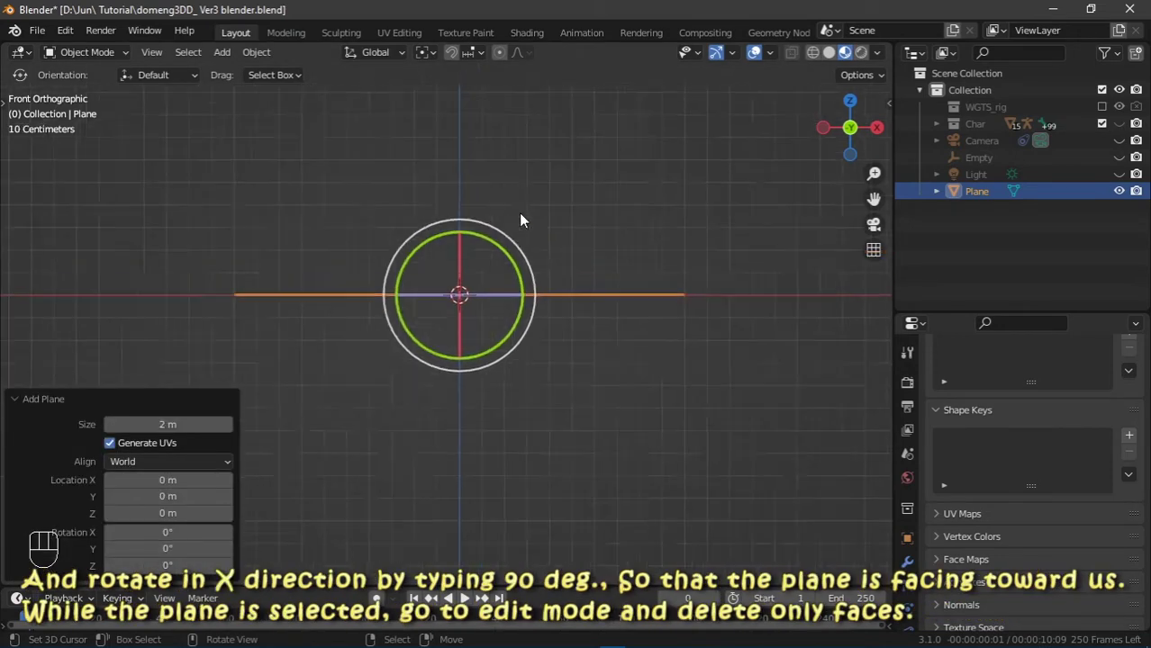
pyautogui.moveTo(171, 533); pyautogui.dragTo(167, 533)
pyautogui.click(167, 534)
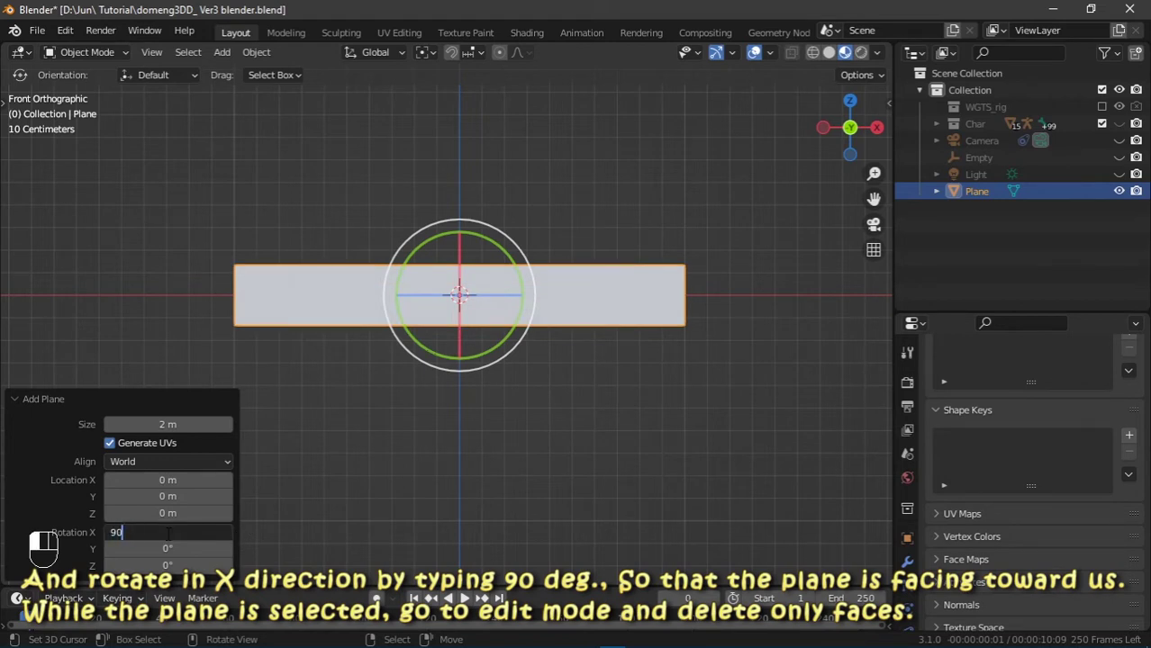
pyautogui.write('90')
pyautogui.press('Return')
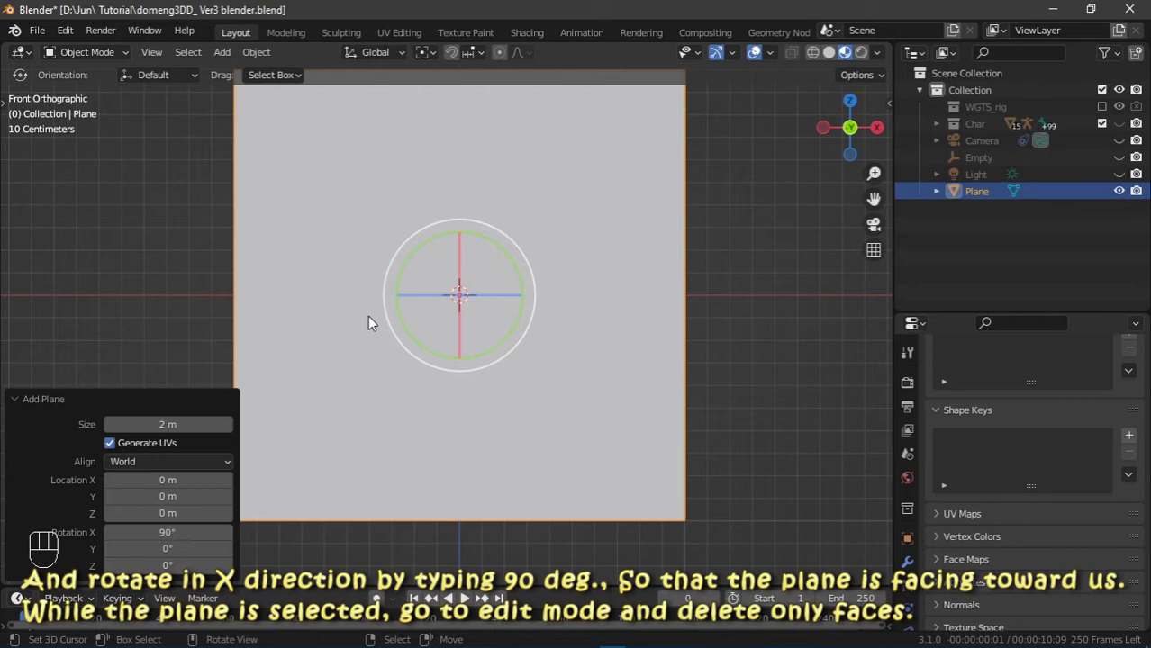
# - Delete only the faces of the plane in Edit Mode, keeping its edges and vertices, and return to Object Mode
pyautogui.scroll(-2, 369, 315)
pyautogui.press('Tab')
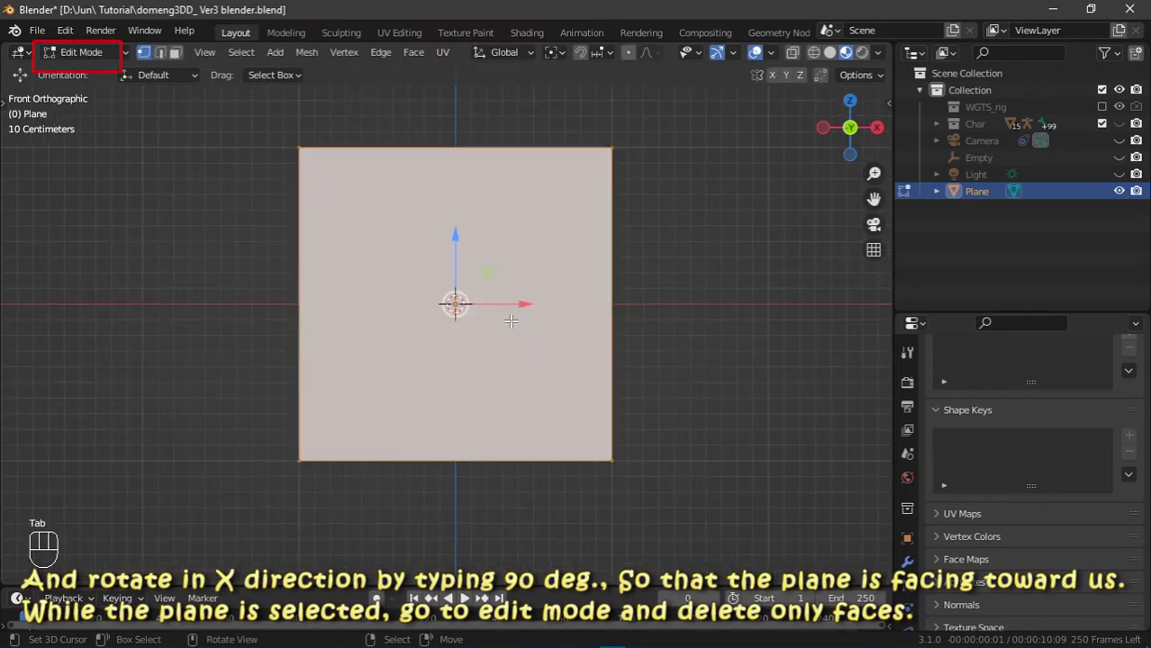
pyautogui.press('Delete')
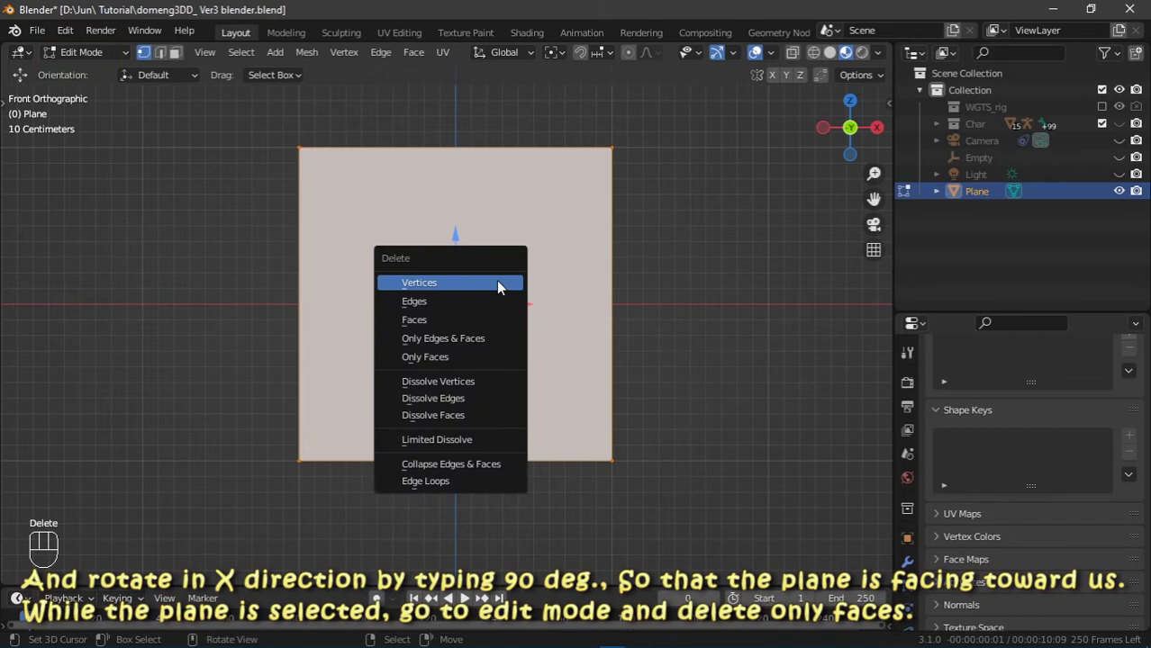
pyautogui.press('Delete')
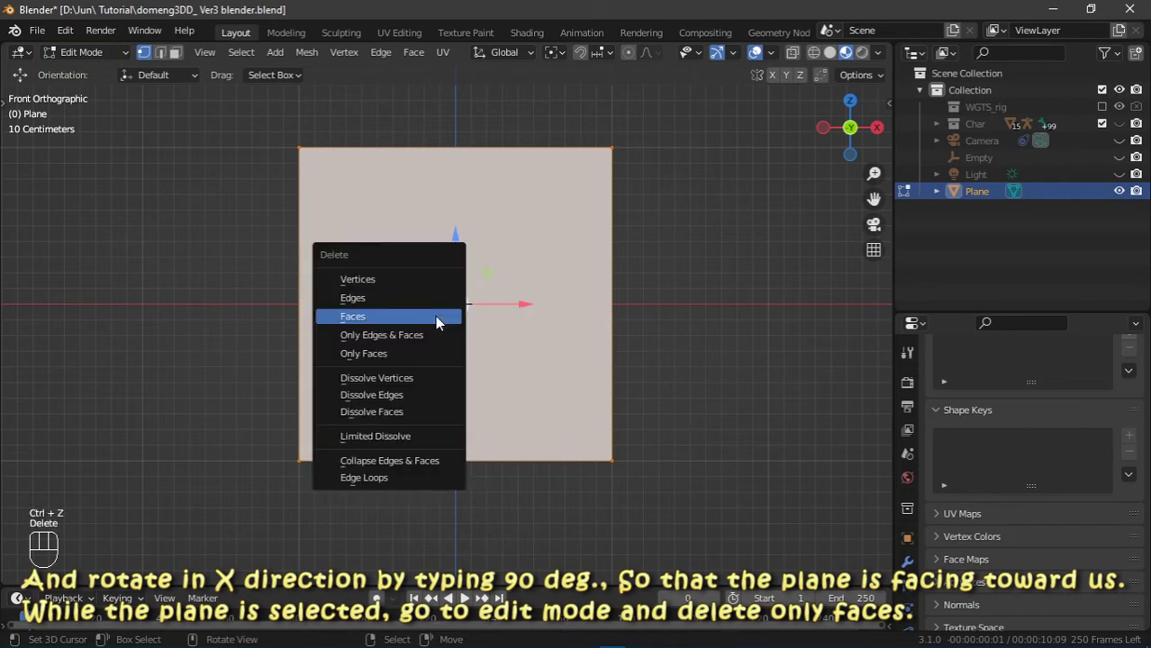
pyautogui.click(425, 352)
pyautogui.press('Tab')
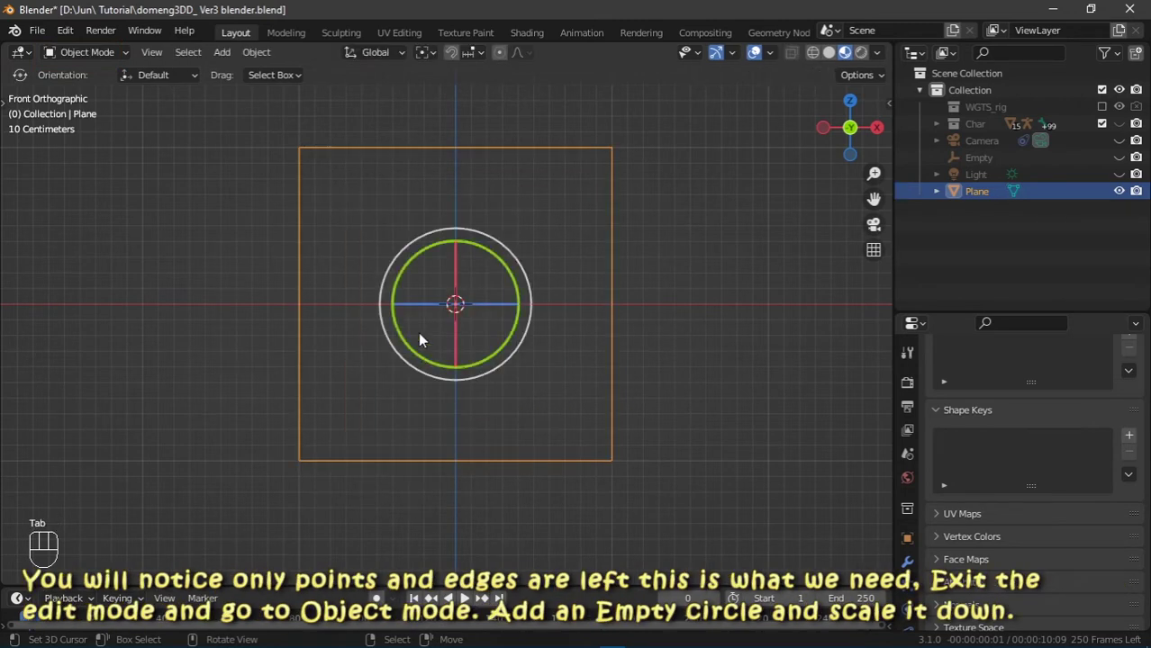
# - Add a circle empty at the origin and scale it down to about 0.23, inside the plane outline
pyautogui.scroll(-1, 418, 318)
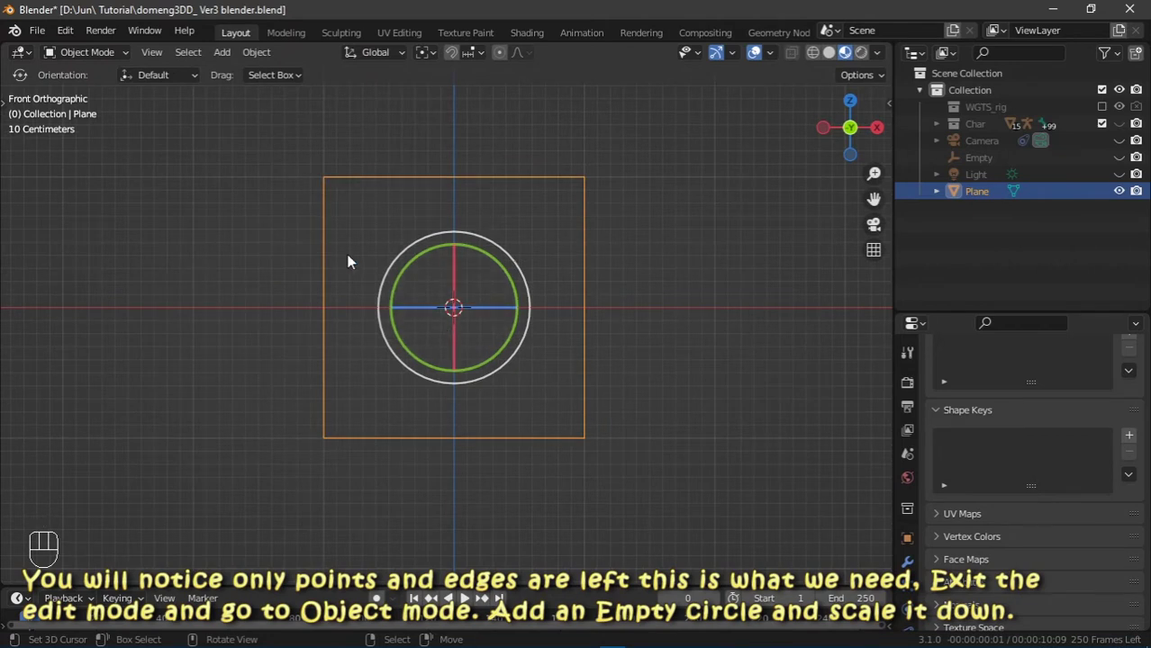
pyautogui.scroll(-2, 414, 266)
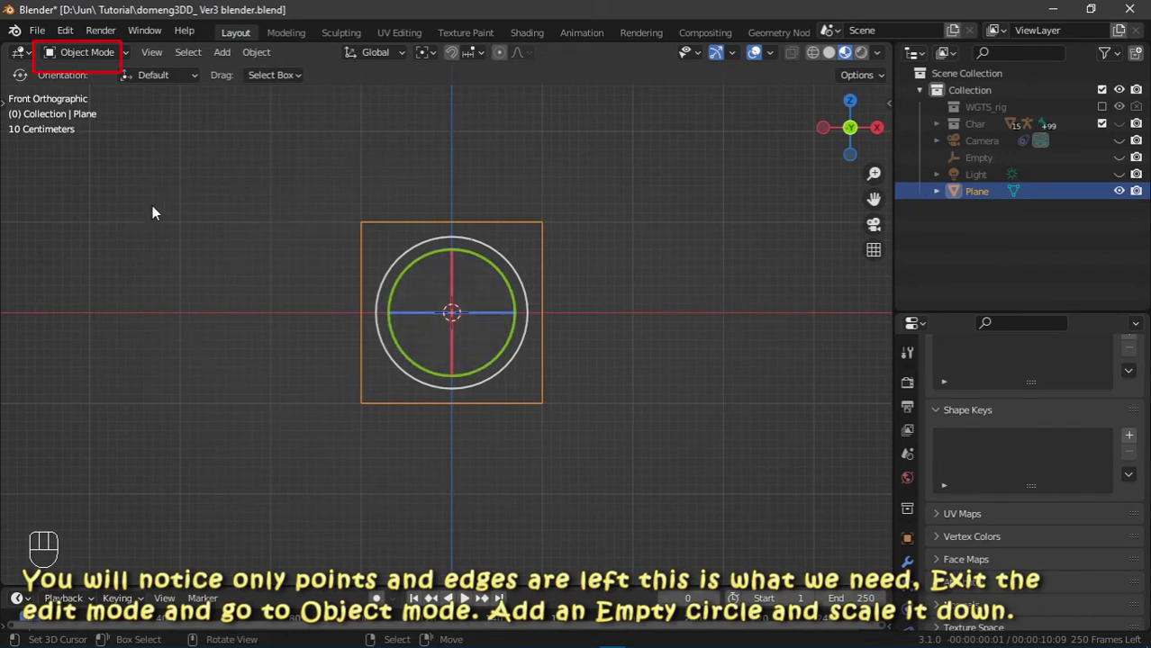
pyautogui.hotkey('shift', 'a')
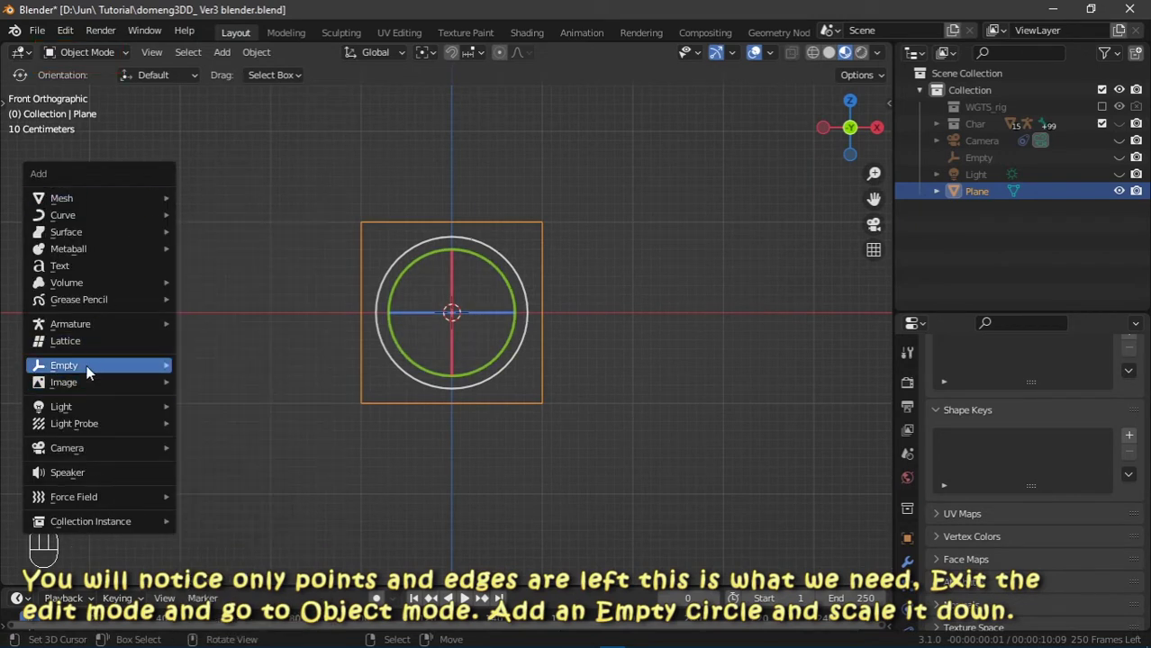
pyautogui.moveTo(99, 365)
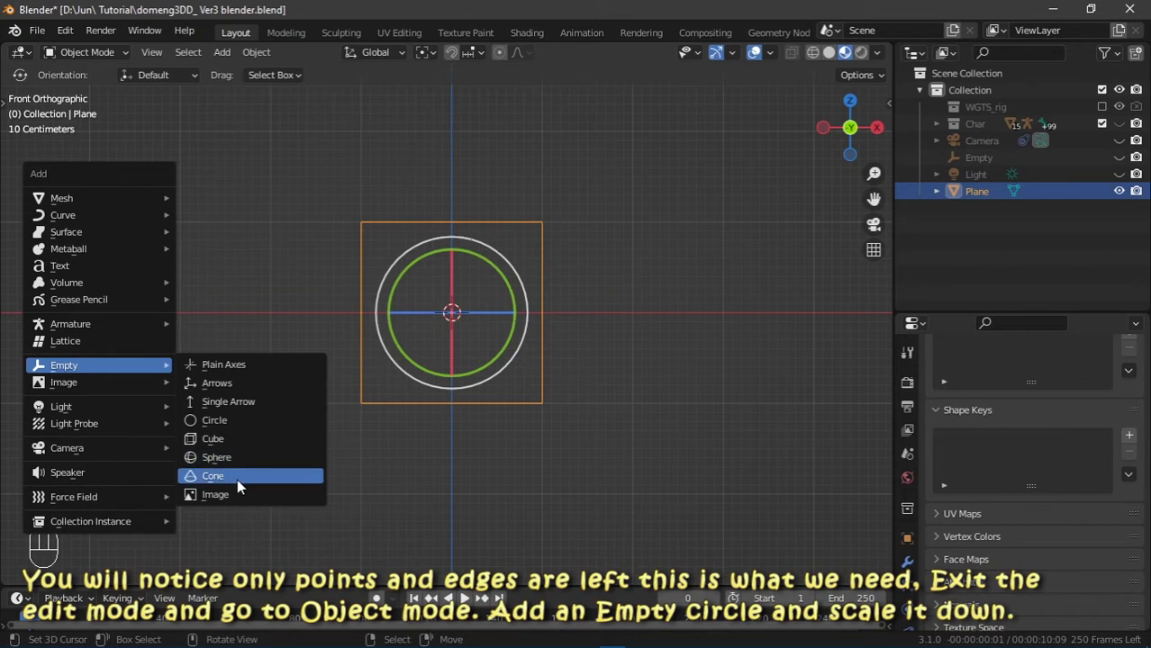
pyautogui.click(216, 420)
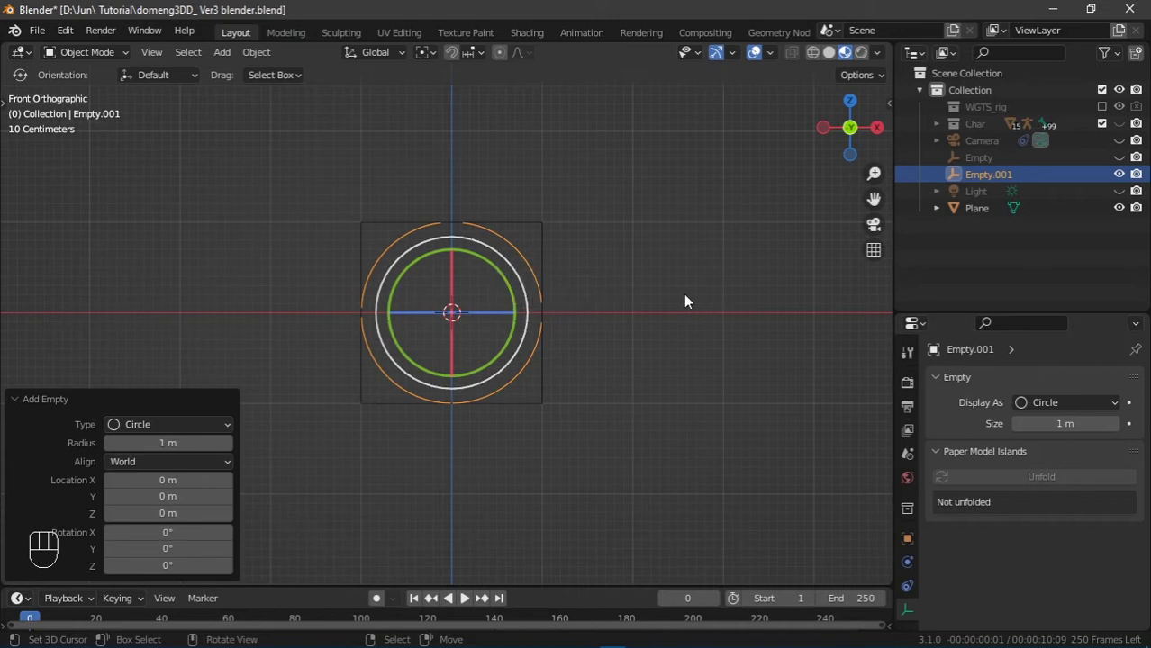
pyautogui.press('s')
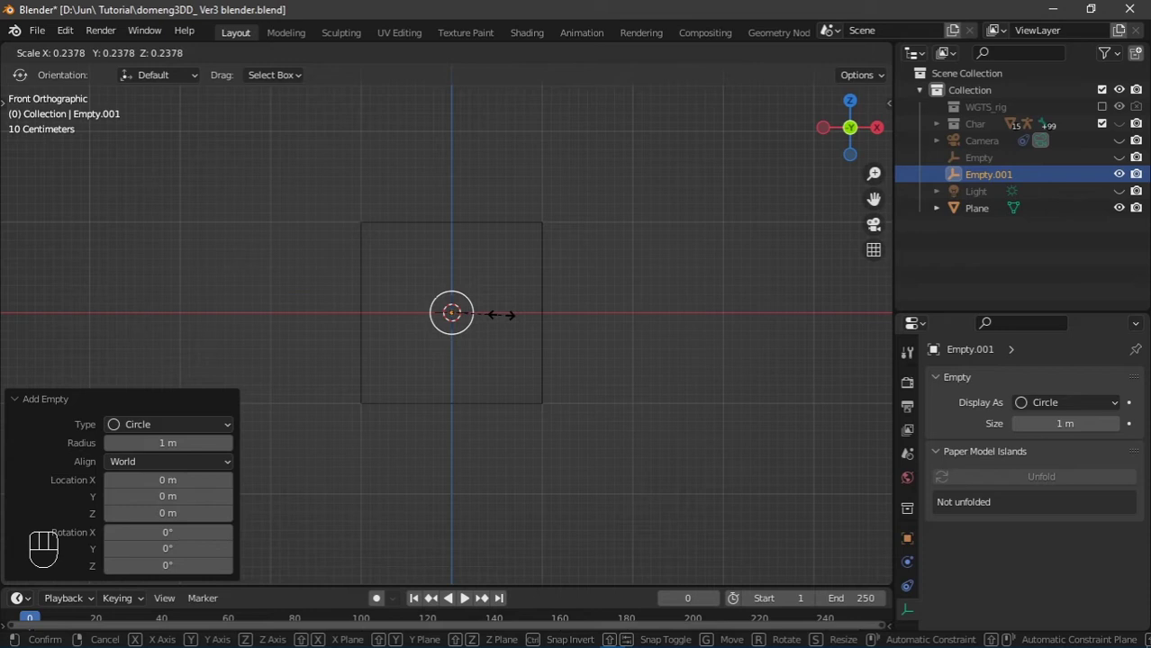
pyautogui.click(499, 314)
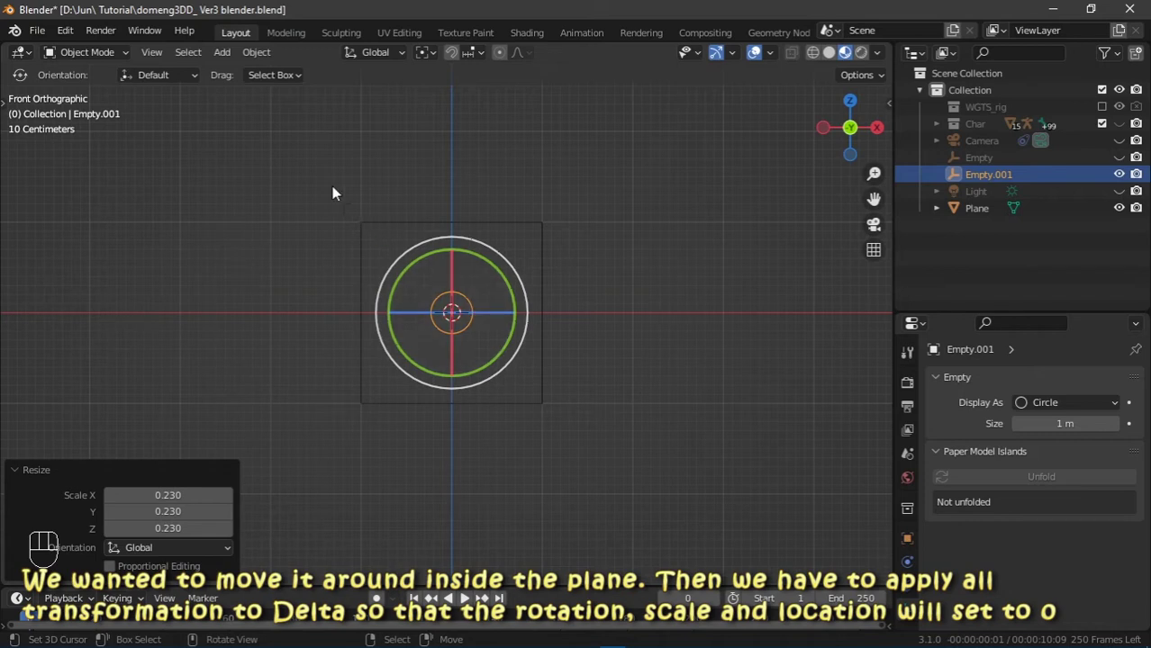
# - Apply all transforms of the circle empty to deltas and display its location, rotation and scale values
pyautogui.click(250, 54)
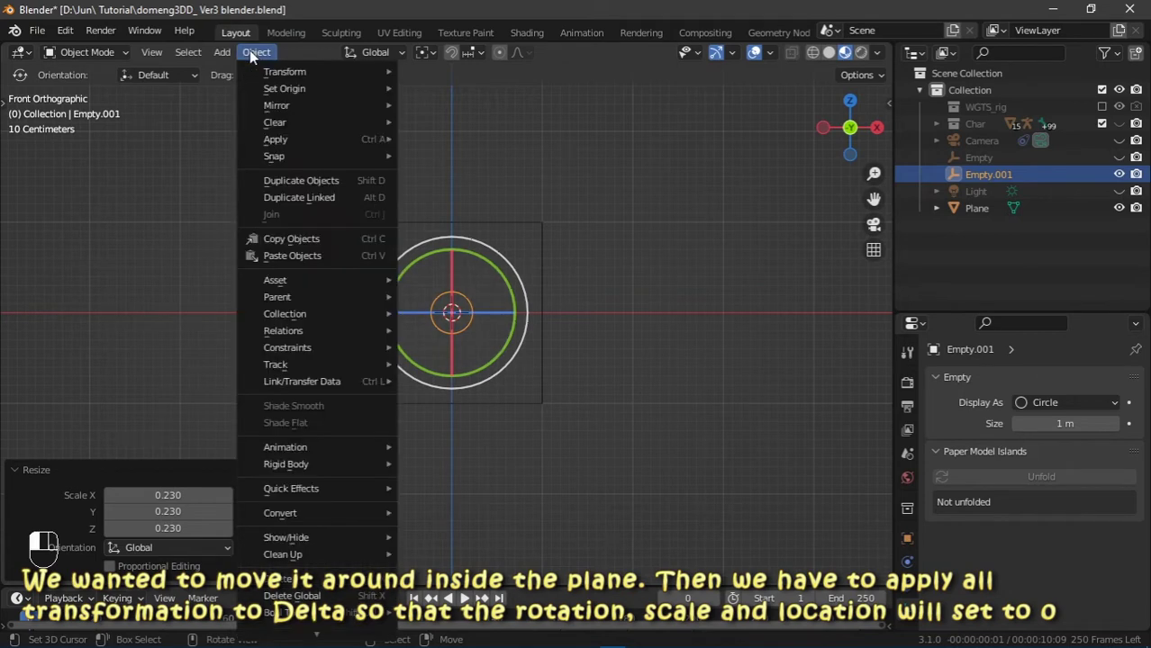
pyautogui.moveTo(276, 141)
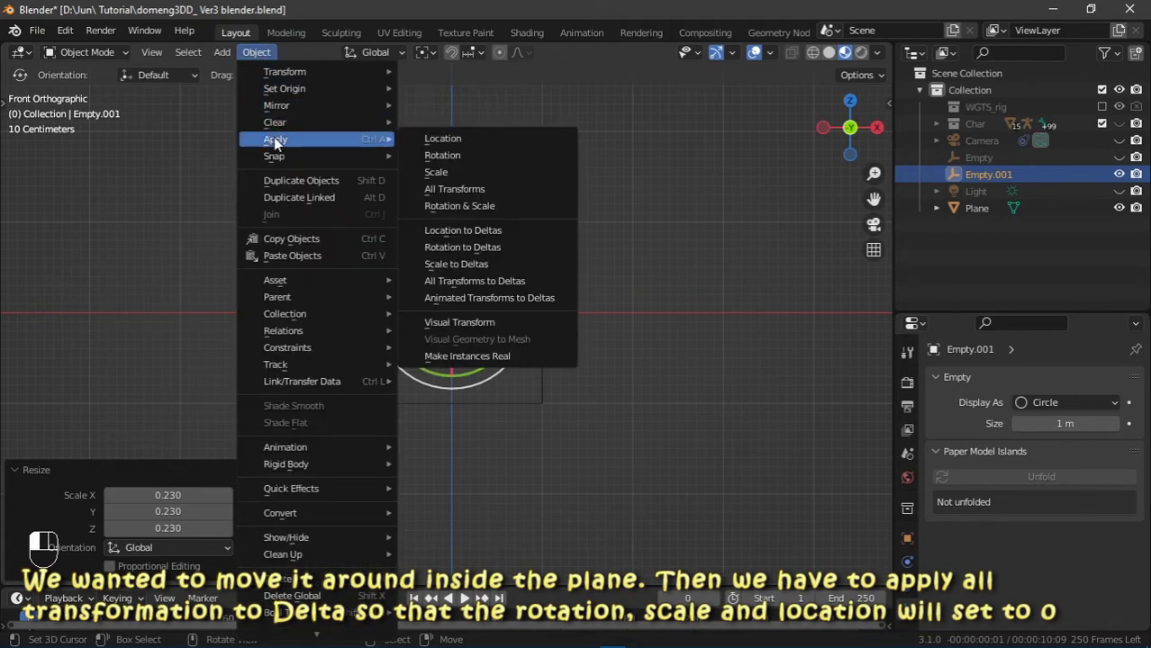
pyautogui.click(493, 283)
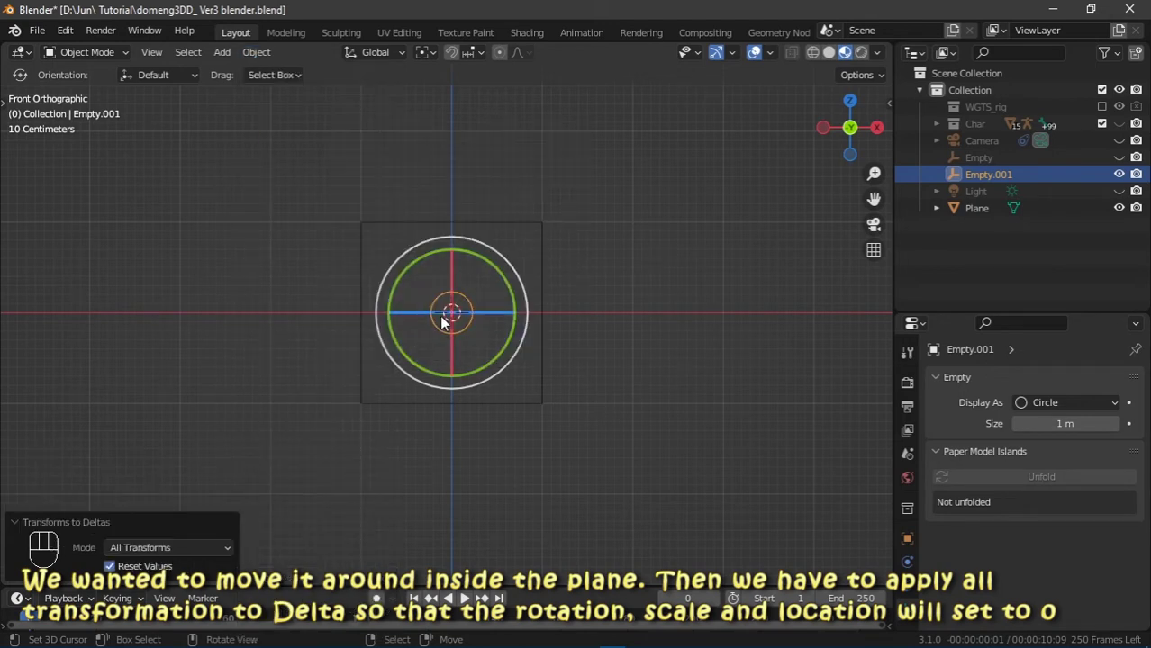
pyautogui.moveTo(890, 108); pyautogui.dragTo(737, 113)
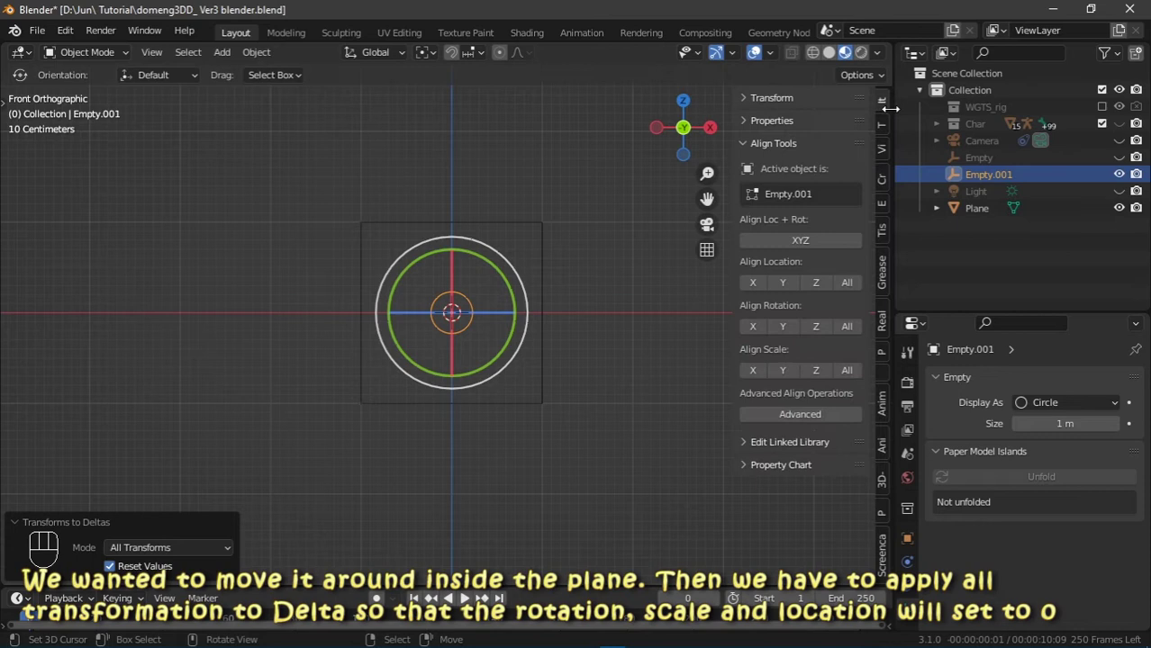
pyautogui.click(743, 144)
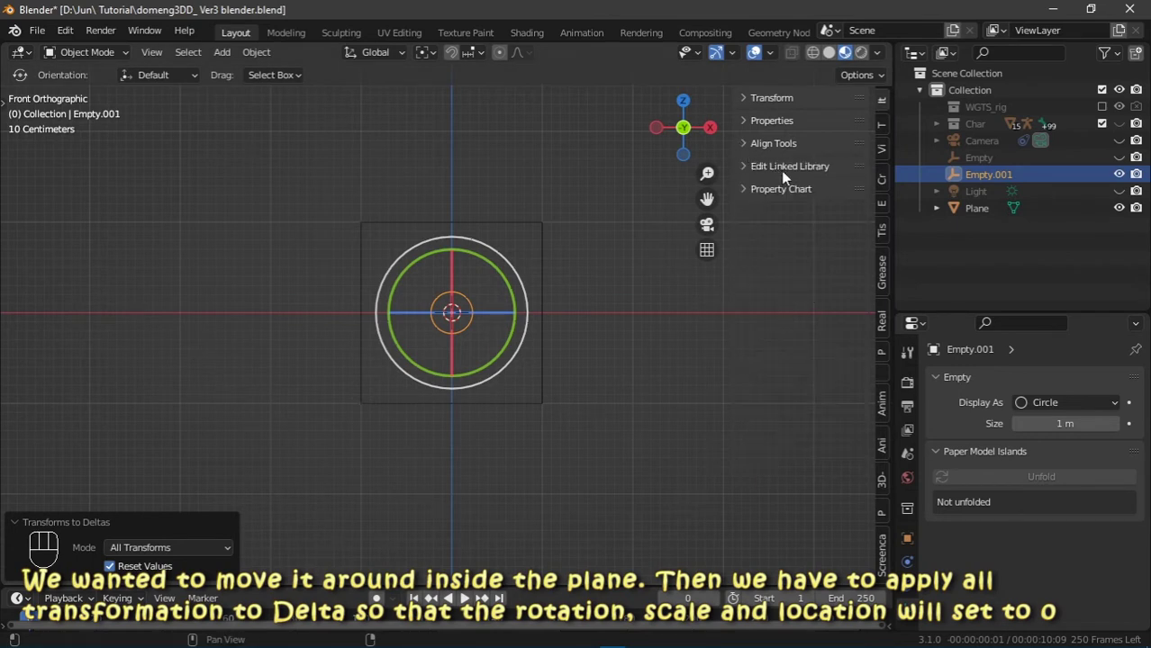
pyautogui.click(743, 97)
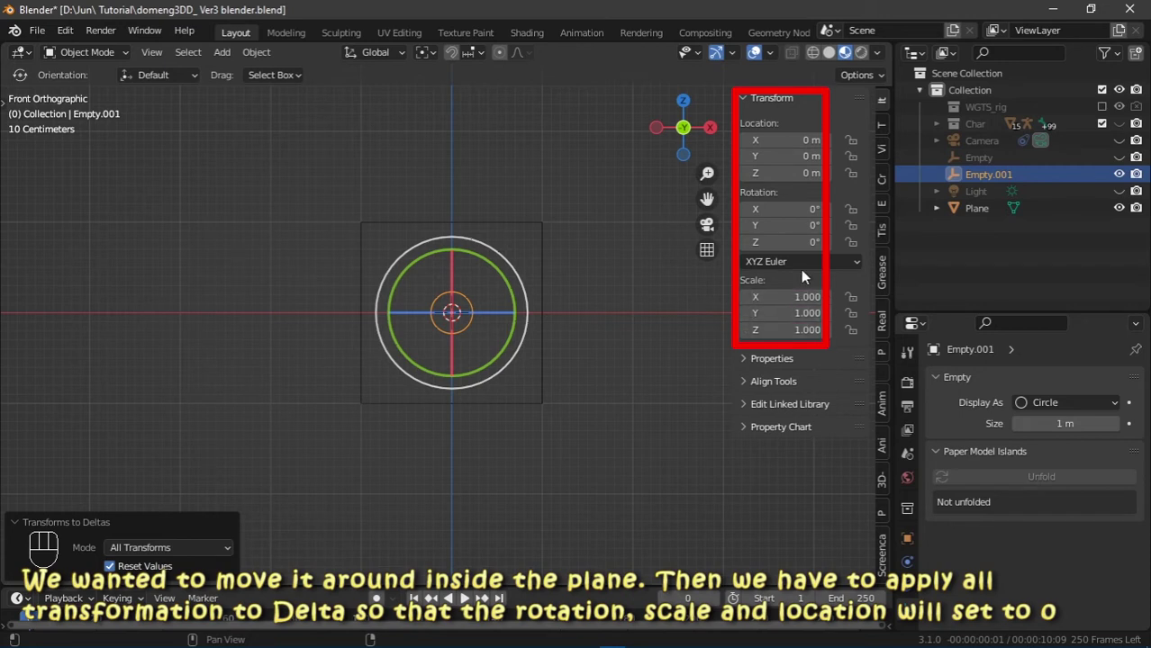
# - Select the plane outline and apply all of its transforms to deltas
pyautogui.click(539, 227)
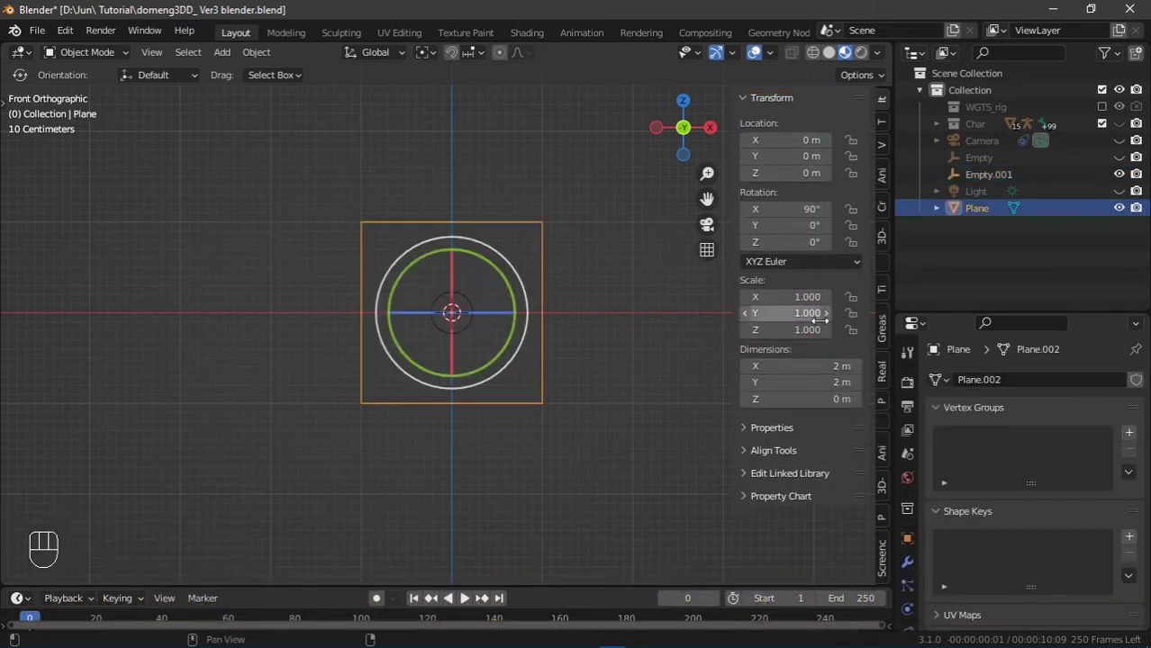
pyautogui.click(249, 56)
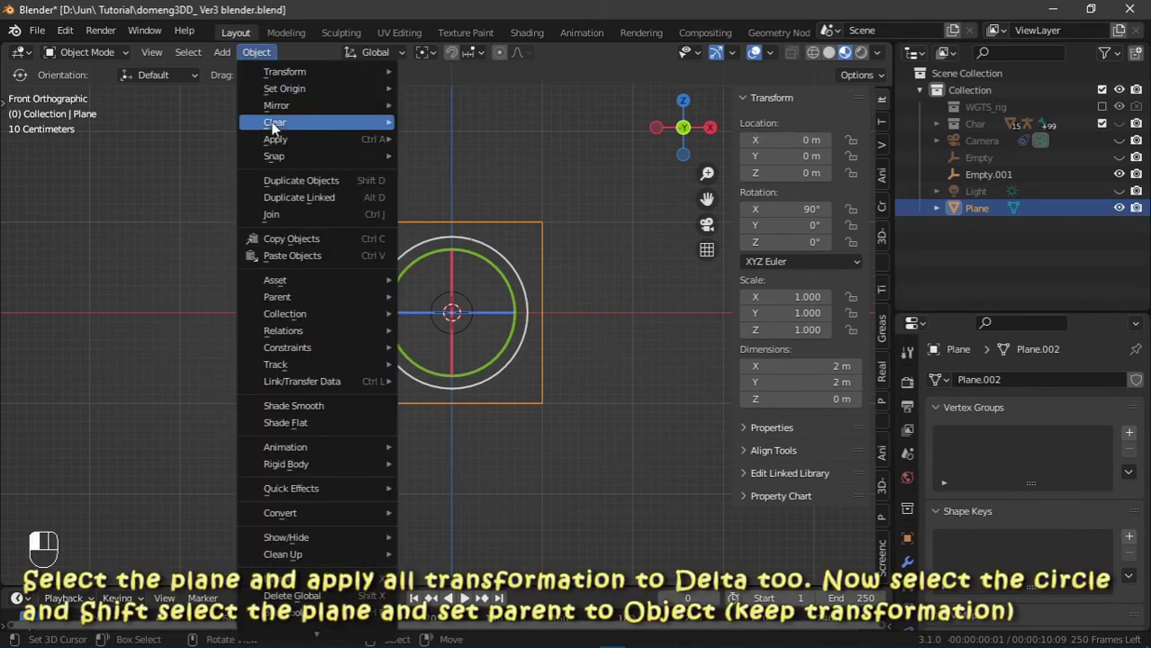
pyautogui.moveTo(309, 137)
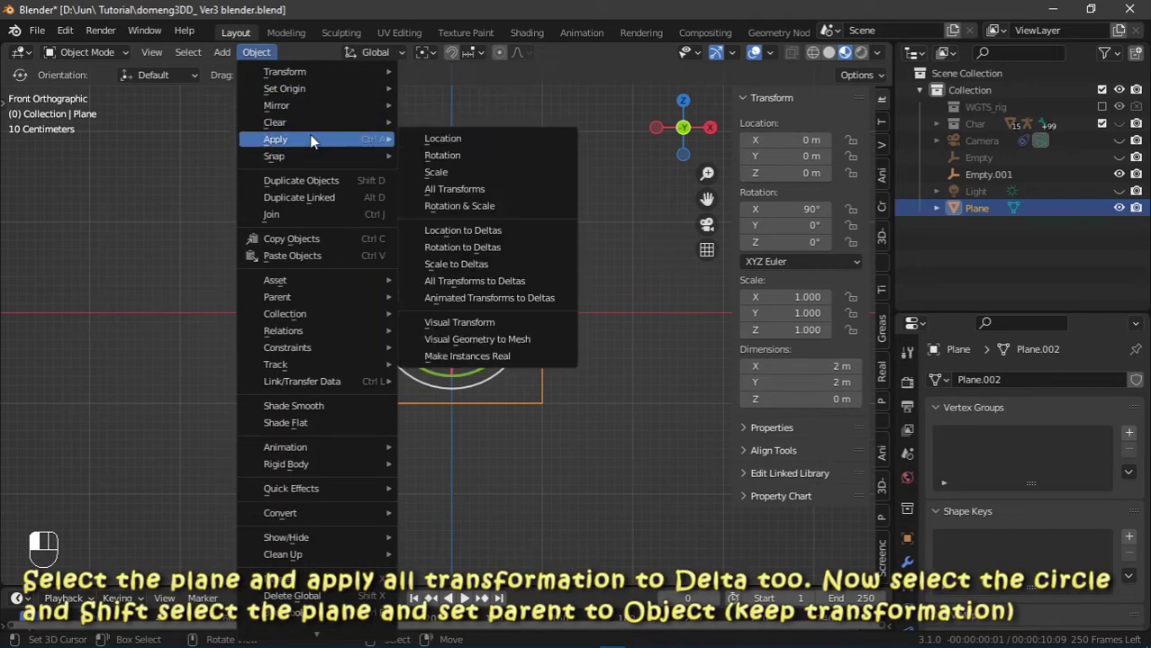
pyautogui.click(518, 278)
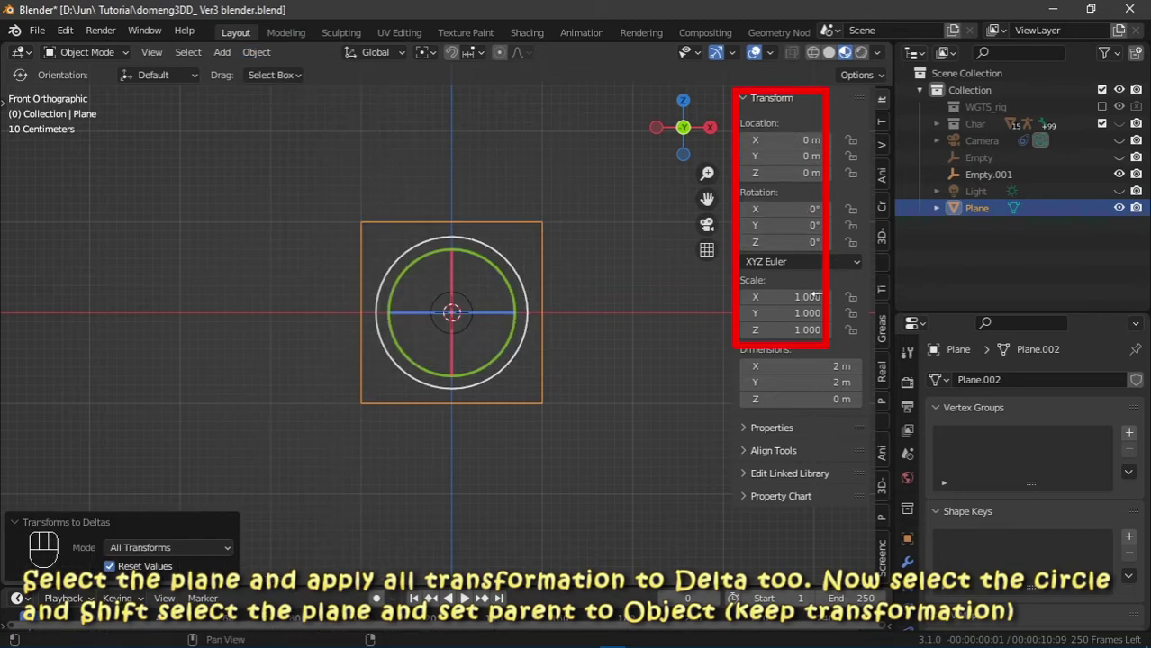
# - Parent the circle empty to the plane using Object (Keep Transform), and deselect both objects
pyautogui.click(460, 299)
pyautogui.keyDown('shift'); pyautogui.click(494, 223); pyautogui.keyUp('shift')
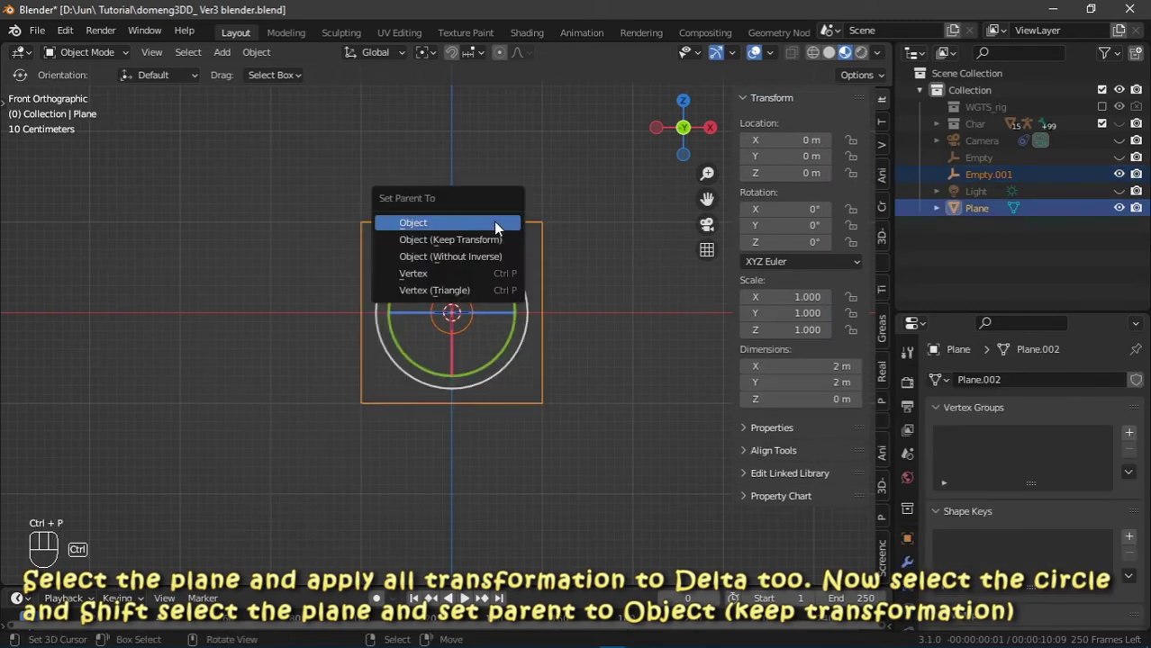
pyautogui.click(498, 241)
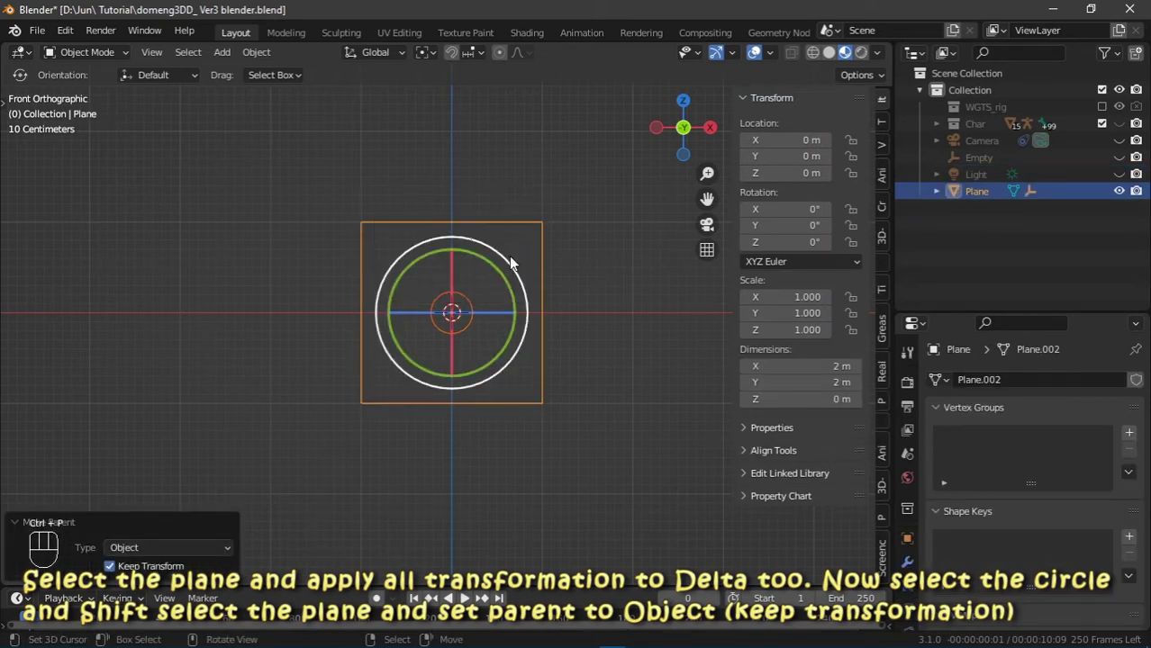
pyautogui.click(486, 164)
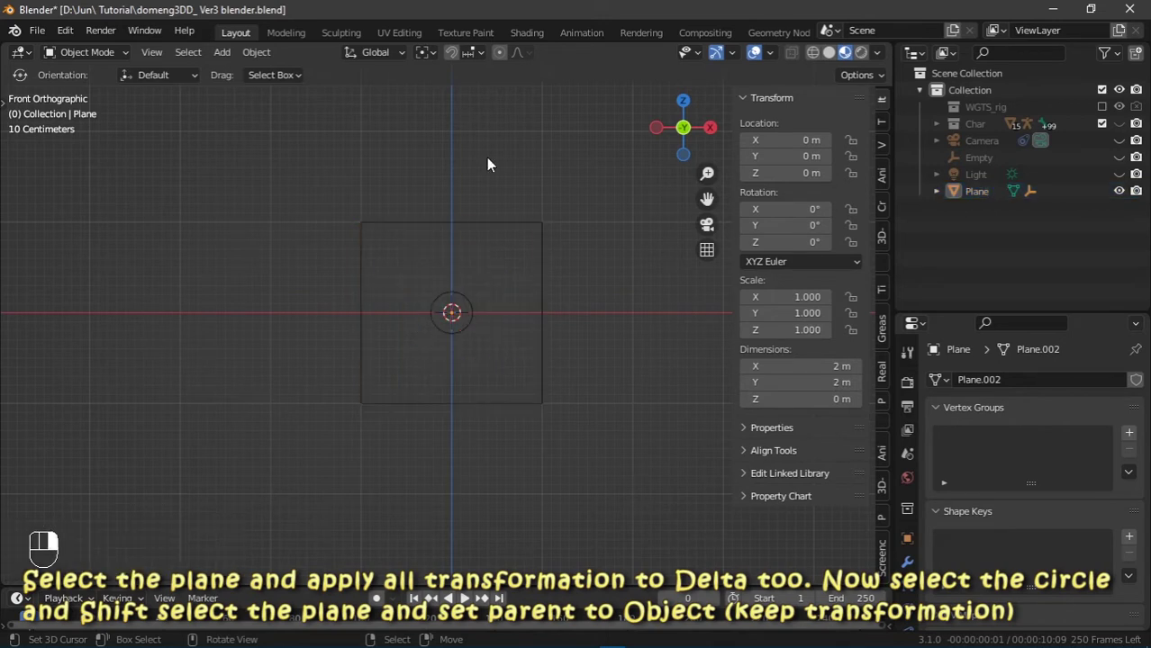
# - Try moving the circle empty inside the plane outline, and cancel the move
pyautogui.click(487, 312)
pyautogui.press('g')
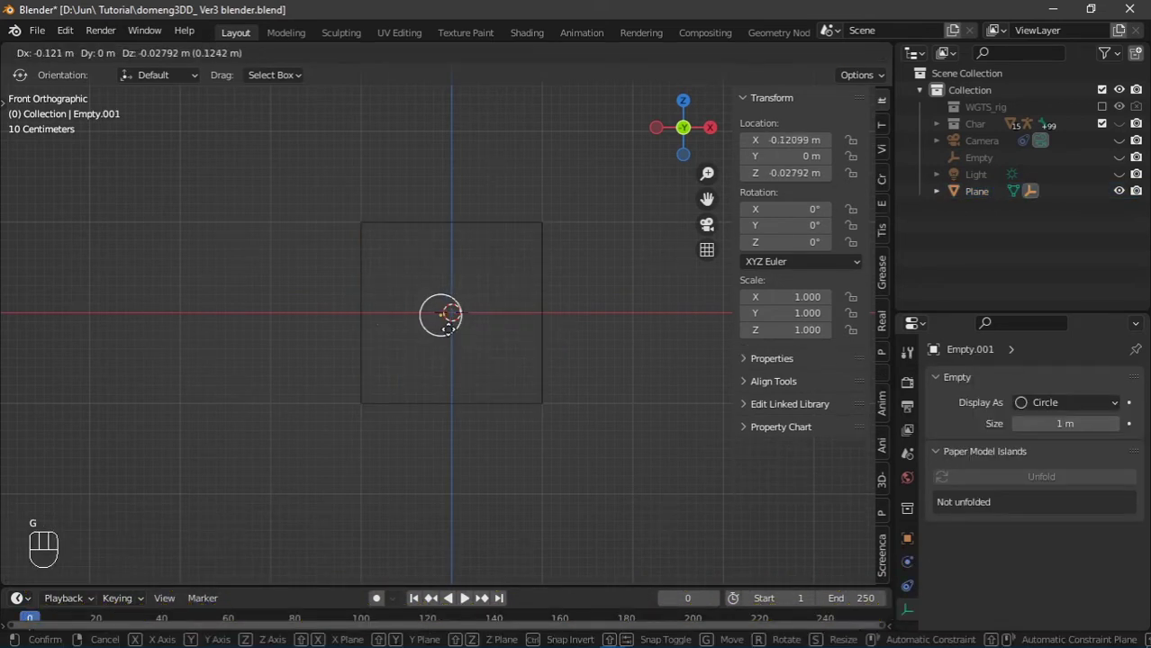
pyautogui.rightClick(495, 303)
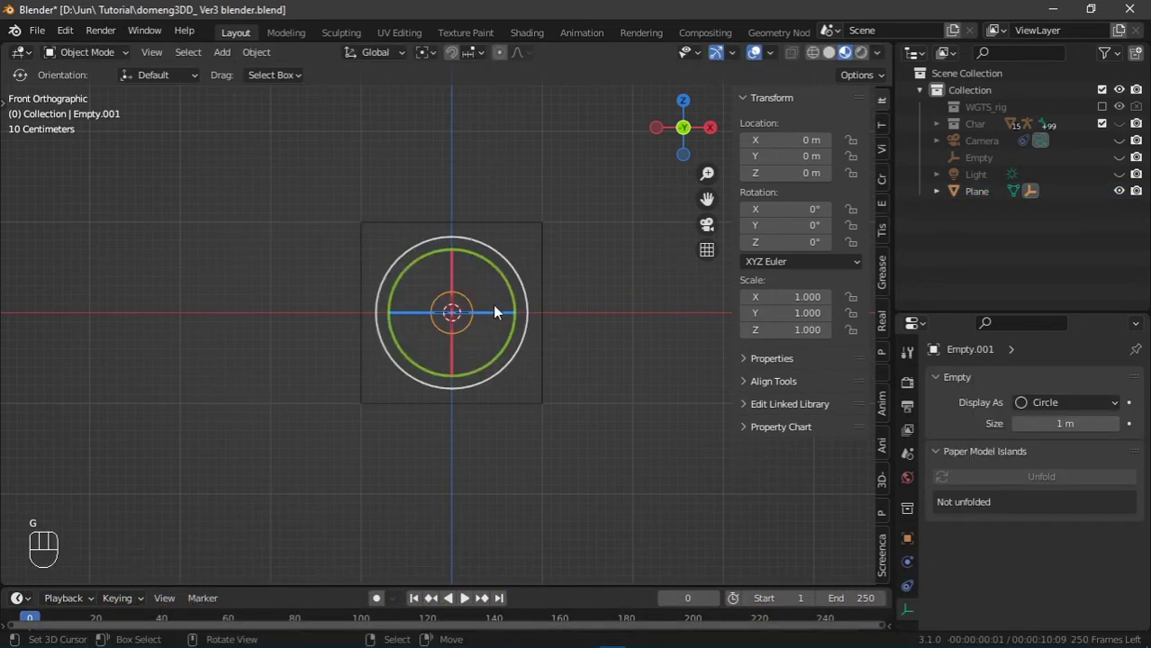
# - Enable Relationship Lines in the viewport overlays
pyautogui.click(691, 50)
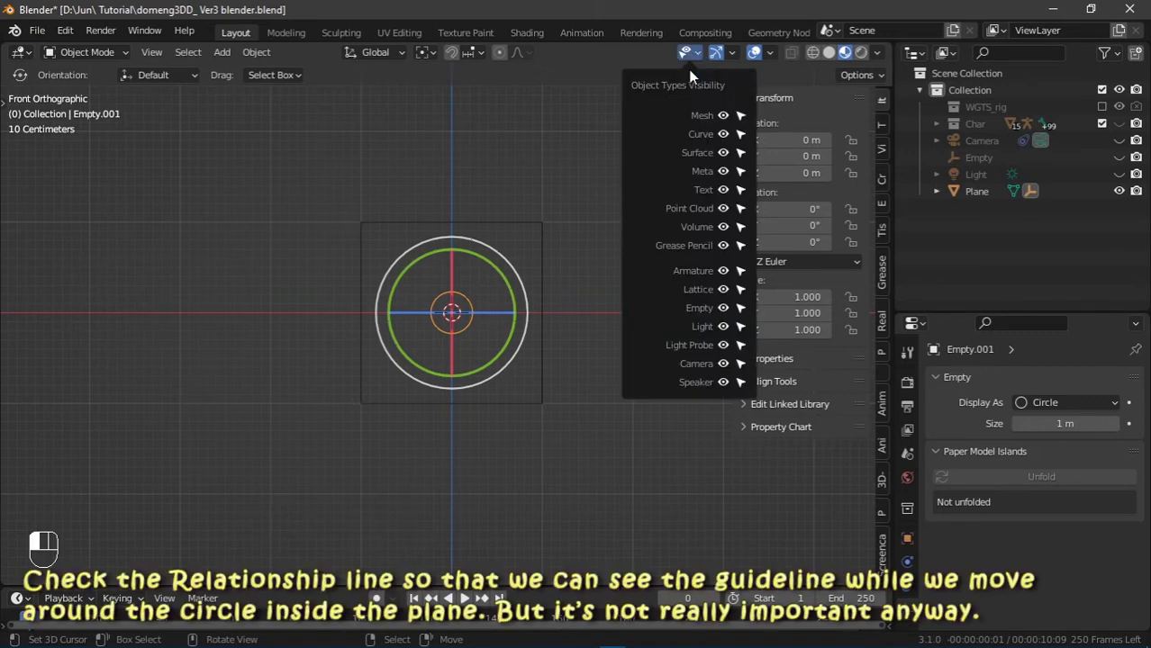
pyautogui.click(736, 51)
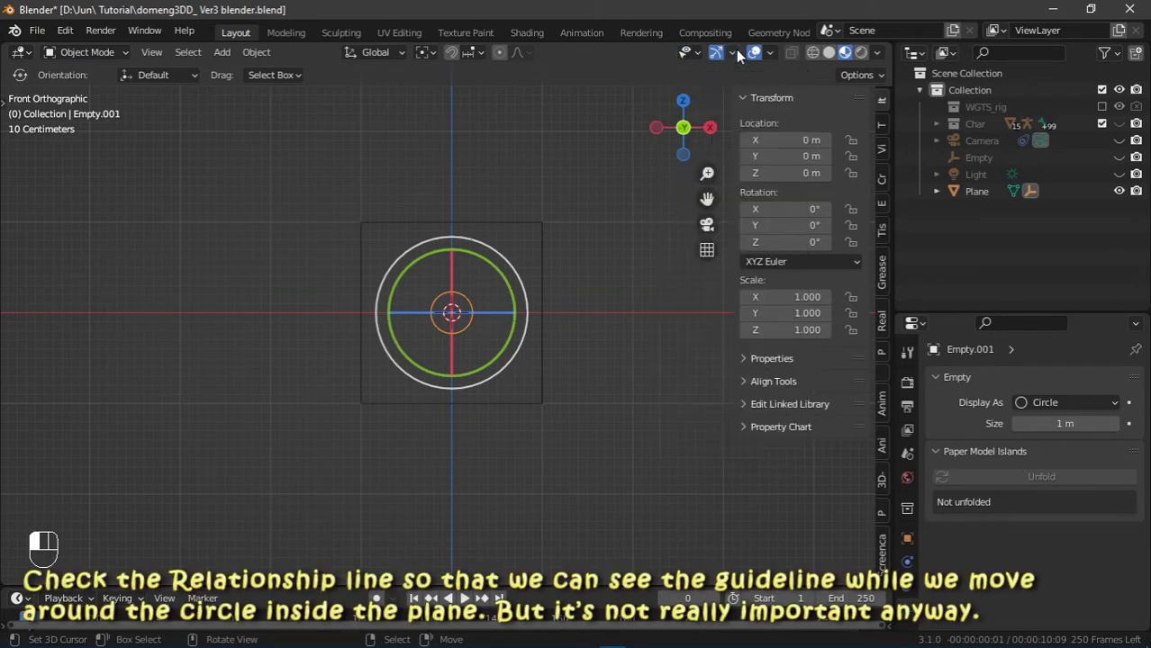
pyautogui.click(771, 51)
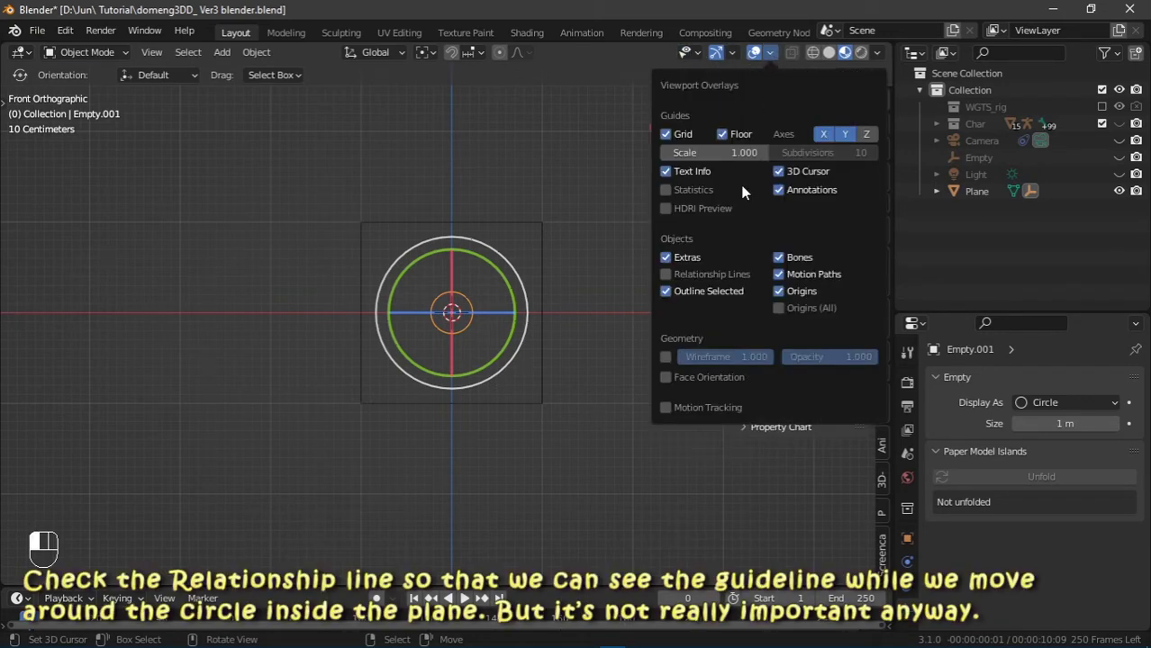
pyautogui.click(665, 275)
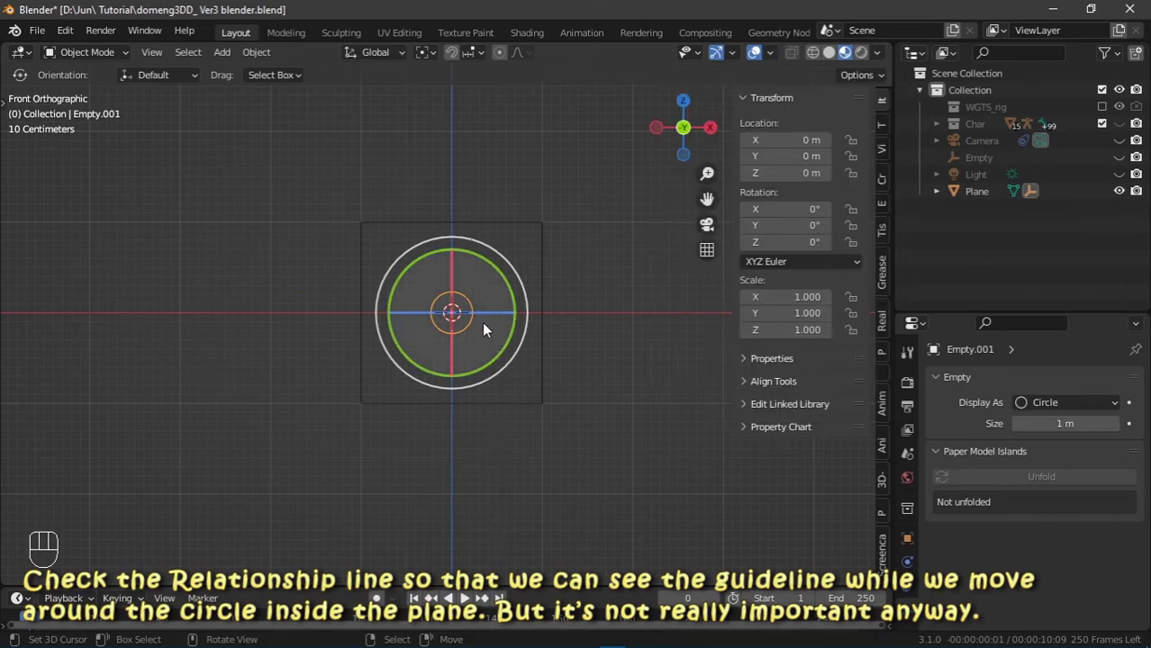
# - Try moving the circle empty beyond the plane outline, cancel the move, and add a Limit Location constraint to the empty
pyautogui.press('g')
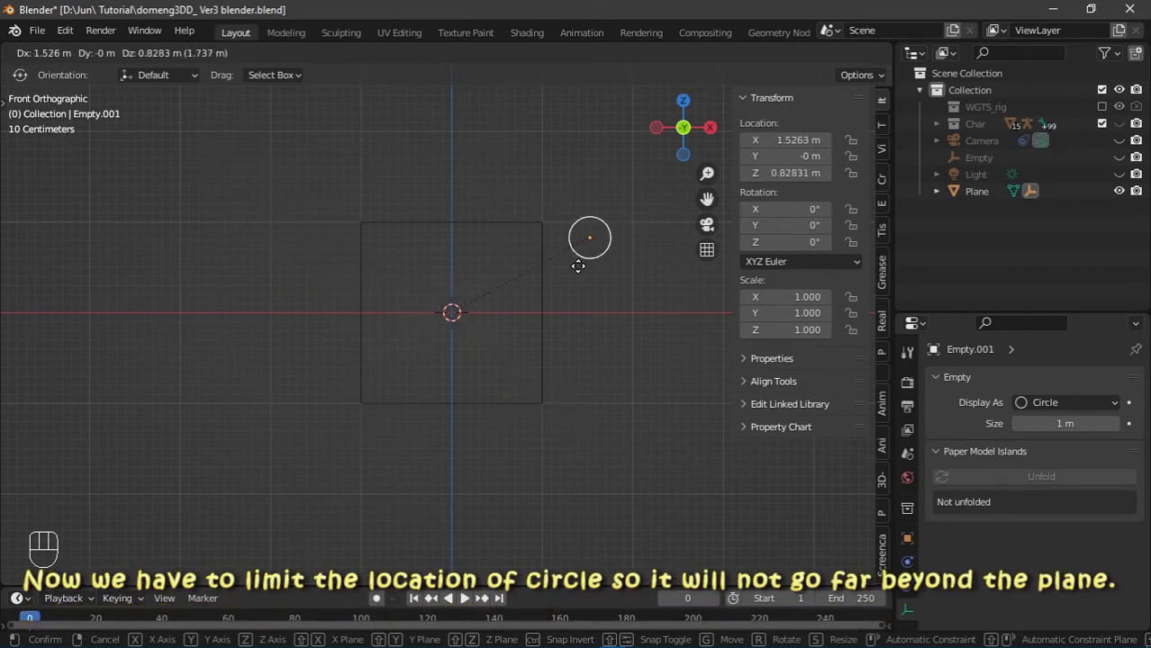
pyautogui.rightClick(635, 288)
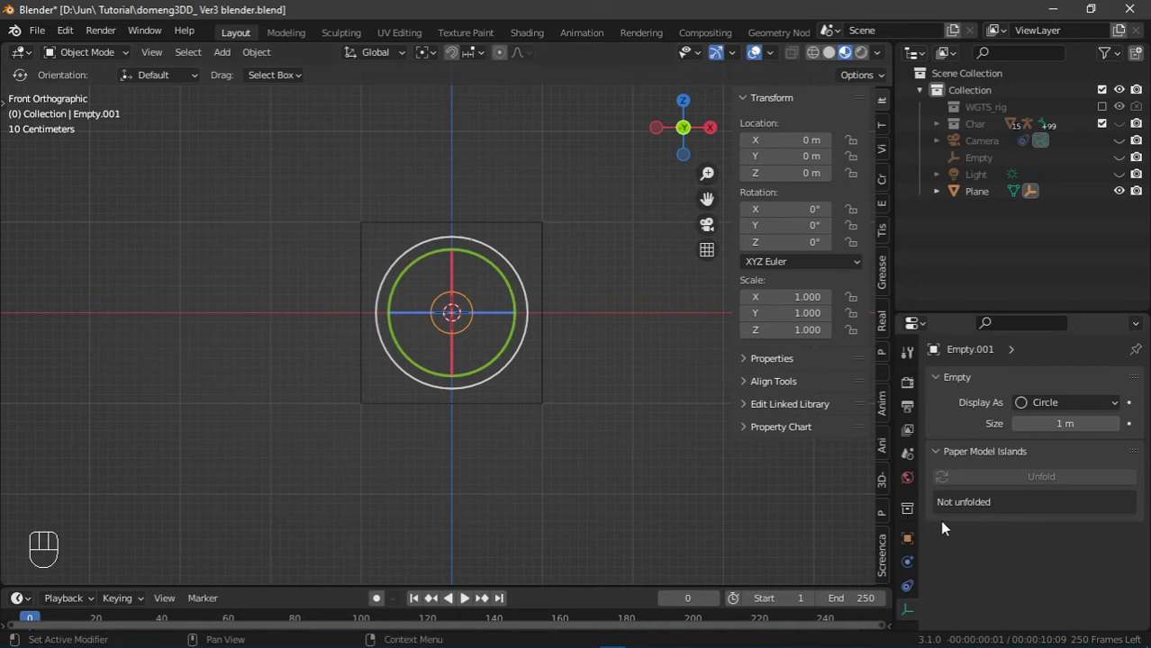
pyautogui.scroll(-1, 909, 495)
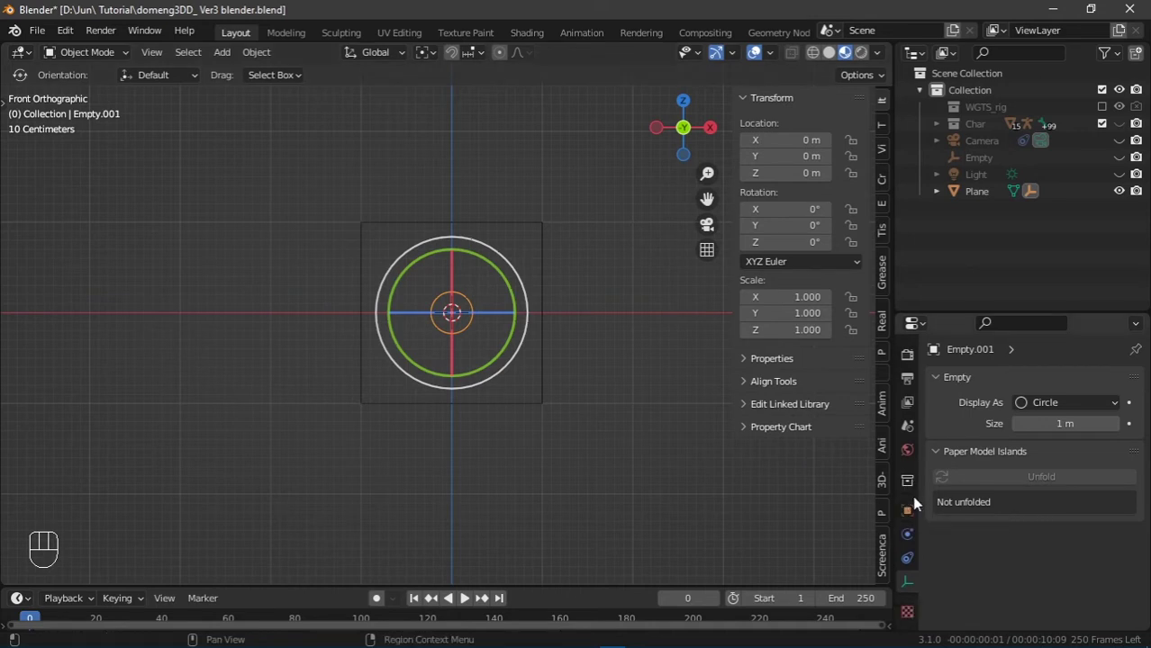
pyautogui.click(907, 559)
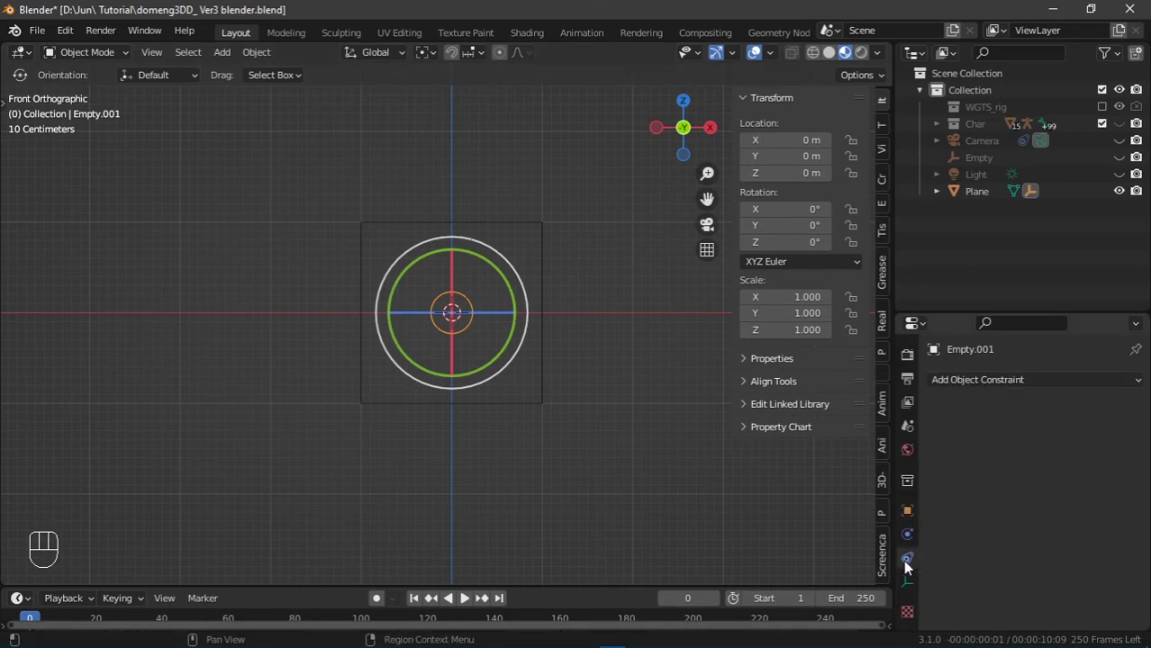
pyautogui.click(1004, 380)
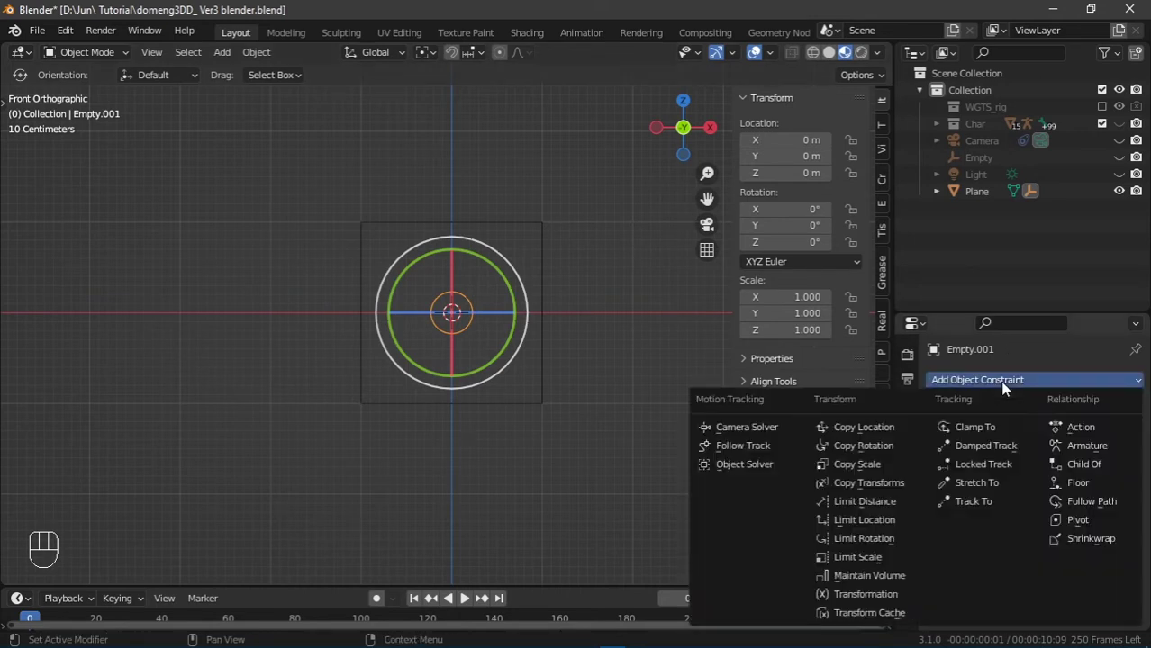
pyautogui.click(887, 525)
pyautogui.moveTo(1023, 311); pyautogui.dragTo(1024, 234)
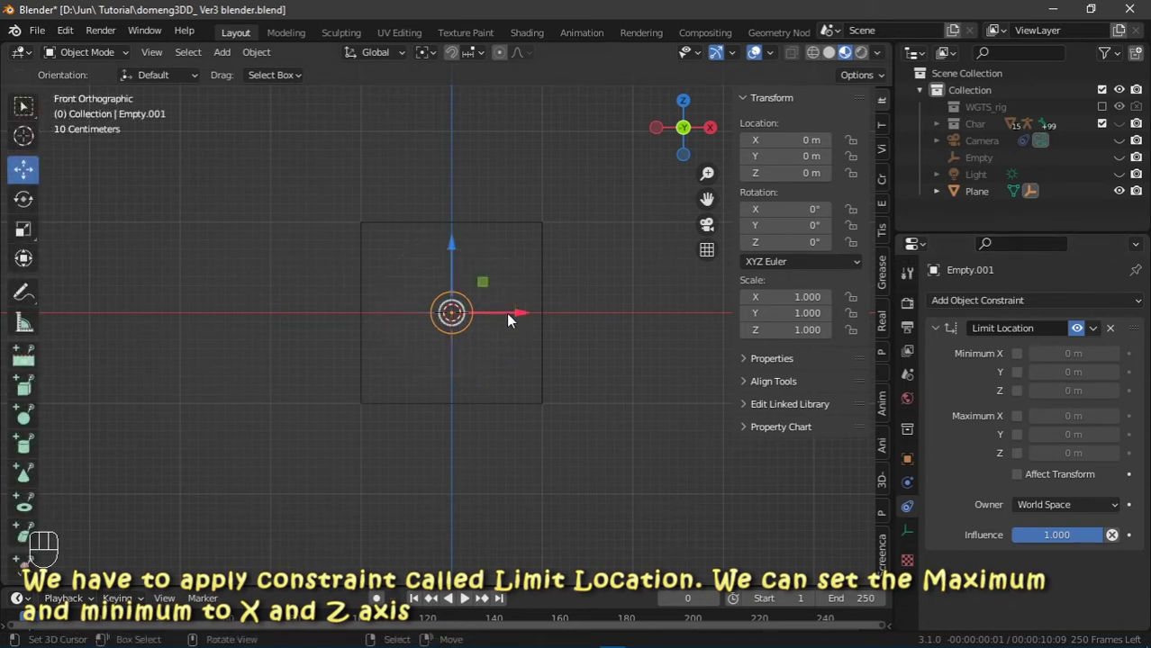
# - Enable the constraint's X limits with Minimum X -1 m and Maximum X 1 m, and test them by moving the circle along X
pyautogui.moveTo(508, 316); pyautogui.dragTo(551, 336)
pyautogui.press('Escape')
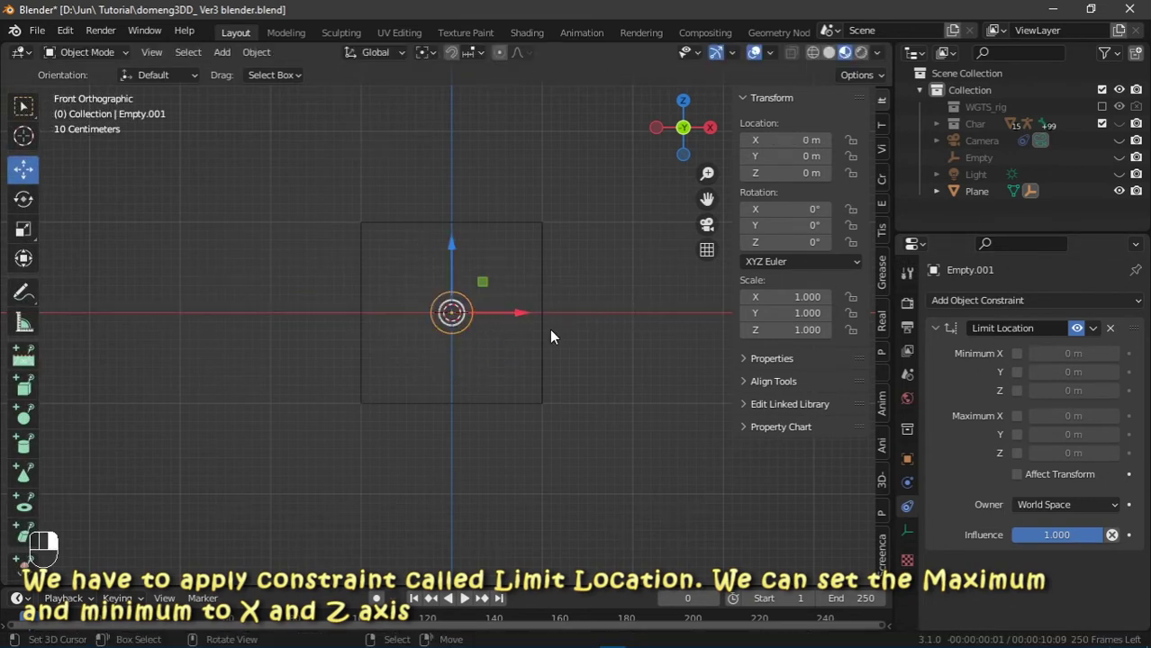
pyautogui.click(1016, 354)
pyautogui.click(1077, 354)
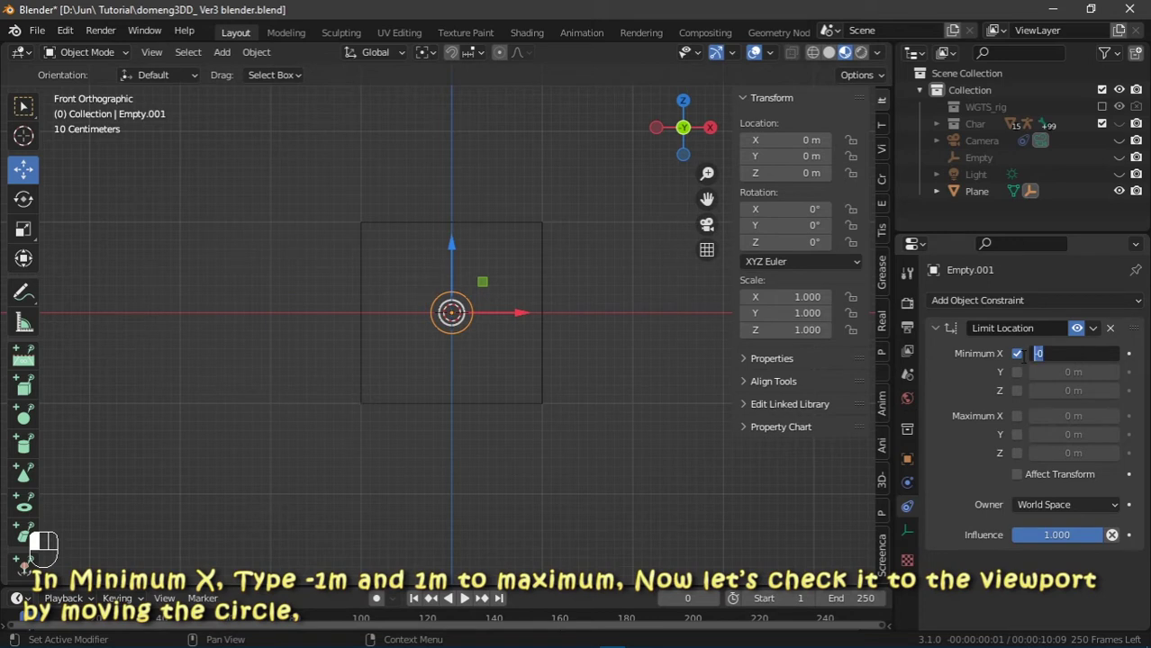
pyautogui.write('-1m')
pyautogui.press('Return')
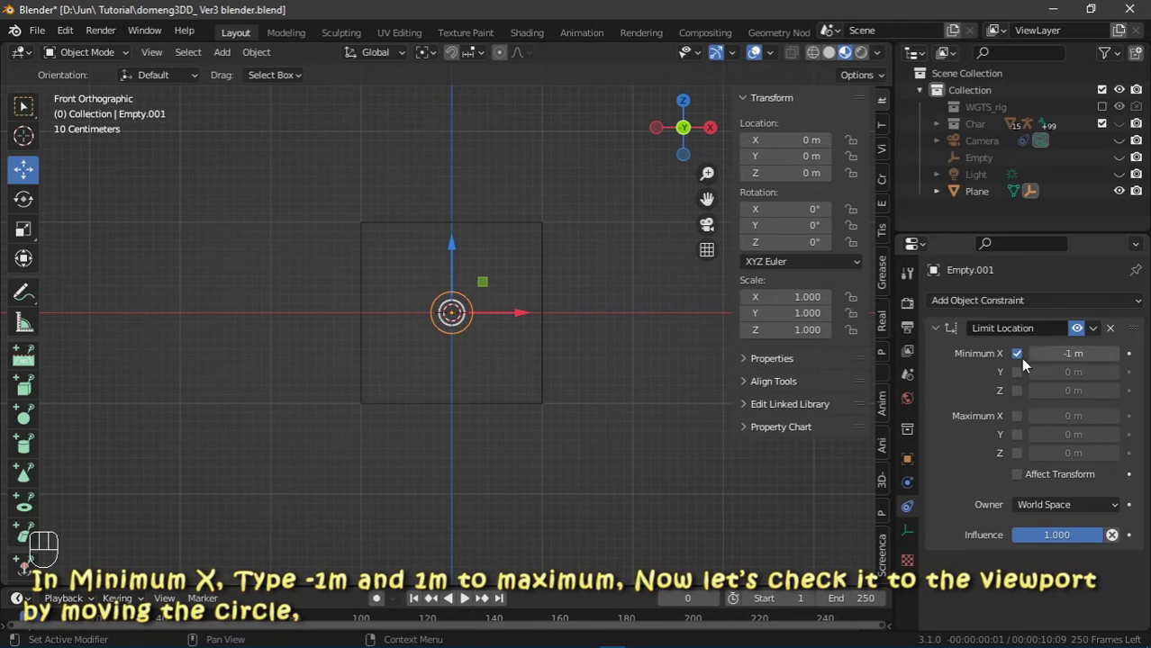
pyautogui.click(1017, 416)
pyautogui.click(1067, 417)
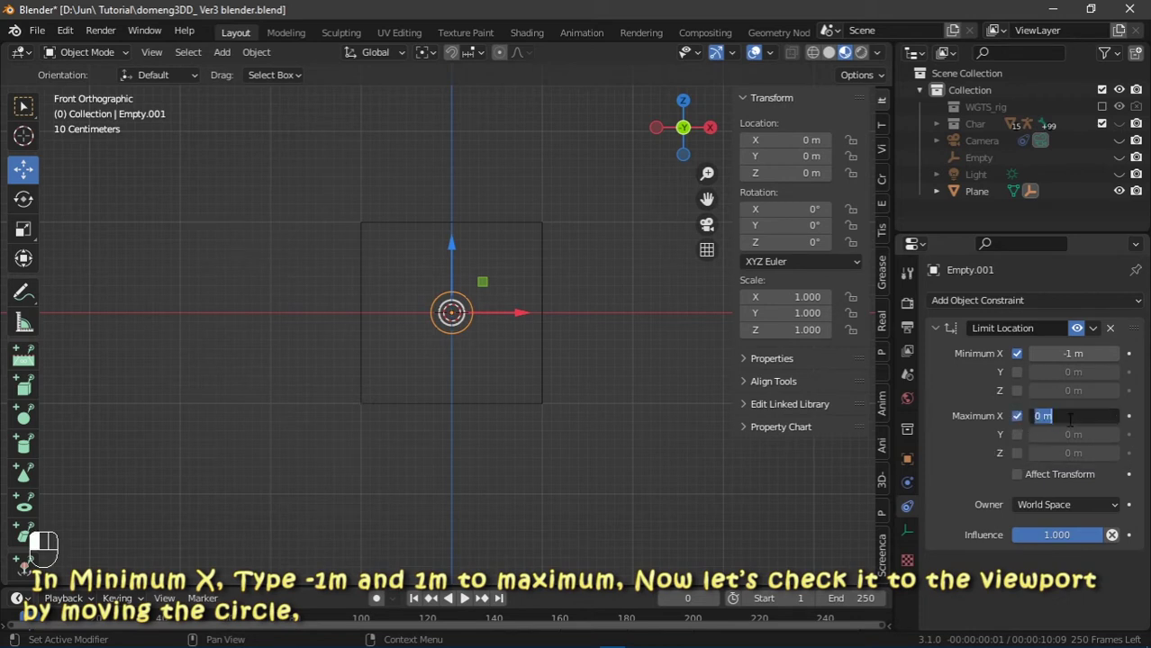
pyautogui.write('1')
pyautogui.press('Return')
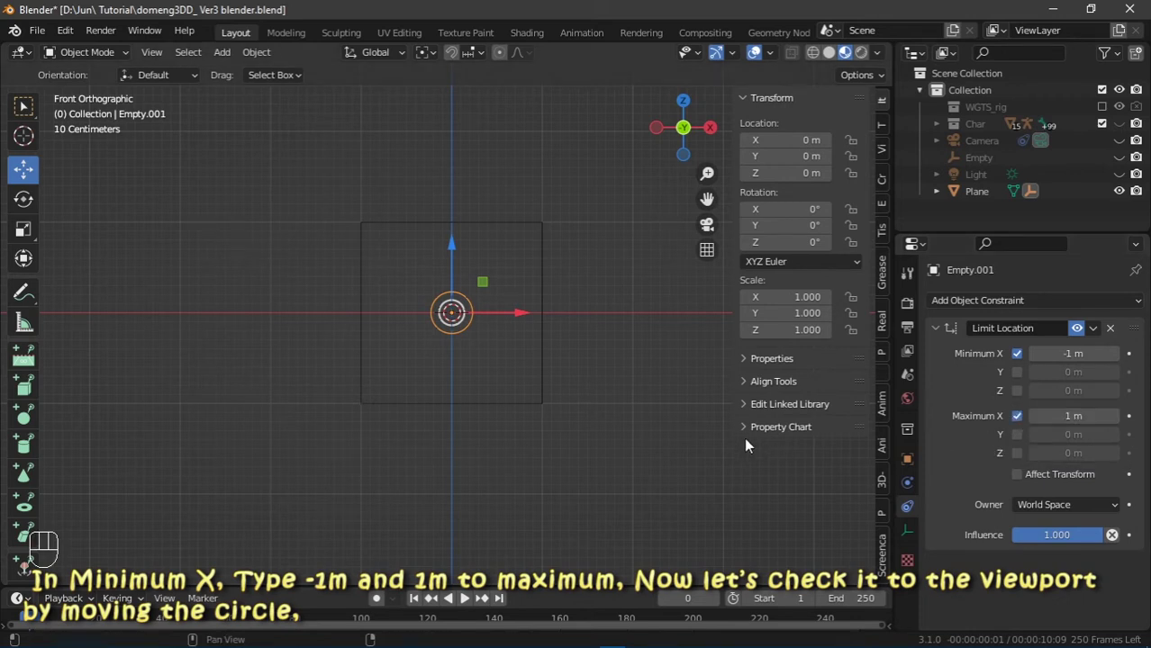
pyautogui.moveTo(506, 315); pyautogui.dragTo(543, 376)
pyautogui.rightClick(549, 374)
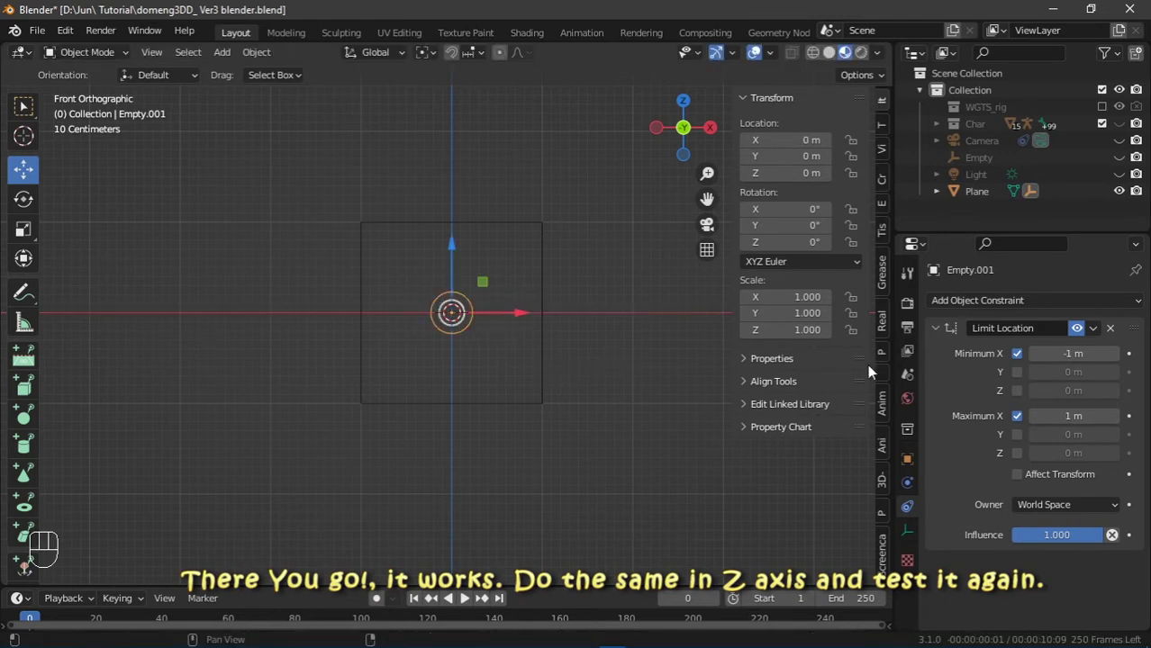
# - Enable the constraint's Z limits with Minimum Z -1 m and Maximum Z 1 m
pyautogui.click(1017, 390)
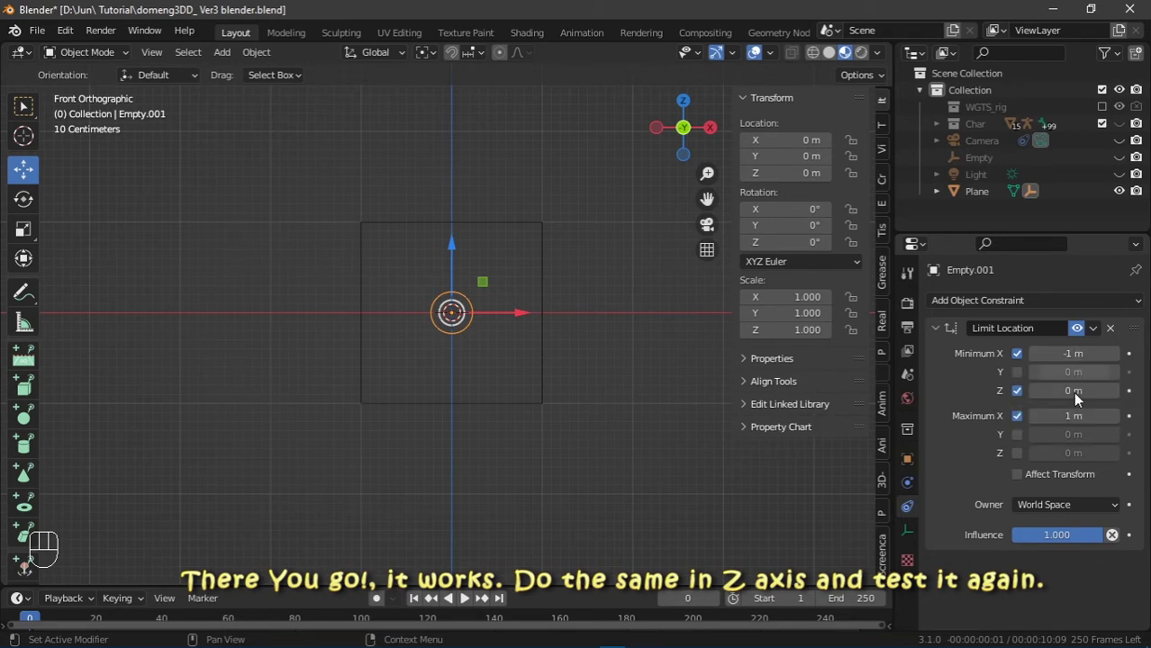
pyautogui.click(1059, 392)
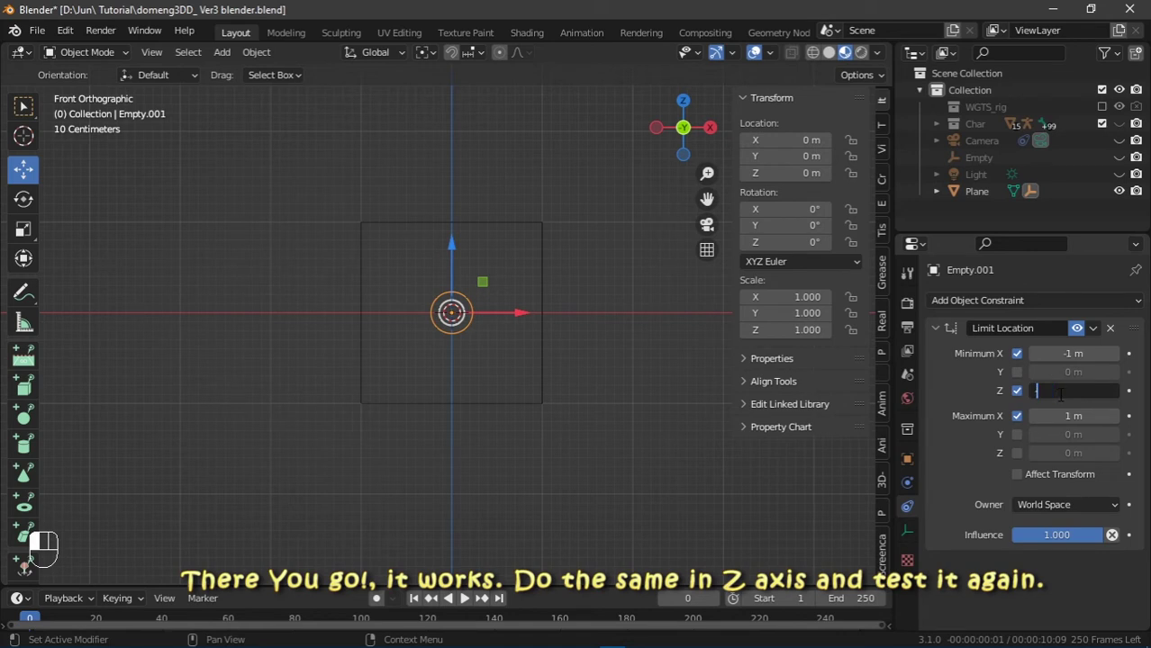
pyautogui.write('-1')
pyautogui.press('Return')
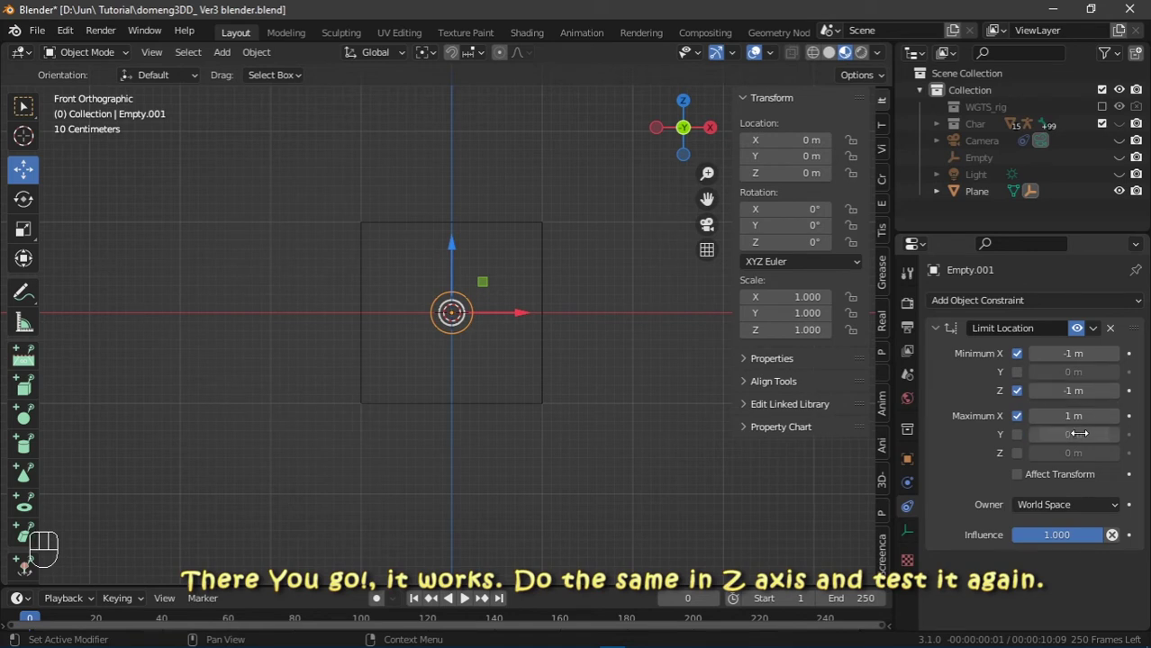
pyautogui.click(1016, 455)
pyautogui.click(1079, 454)
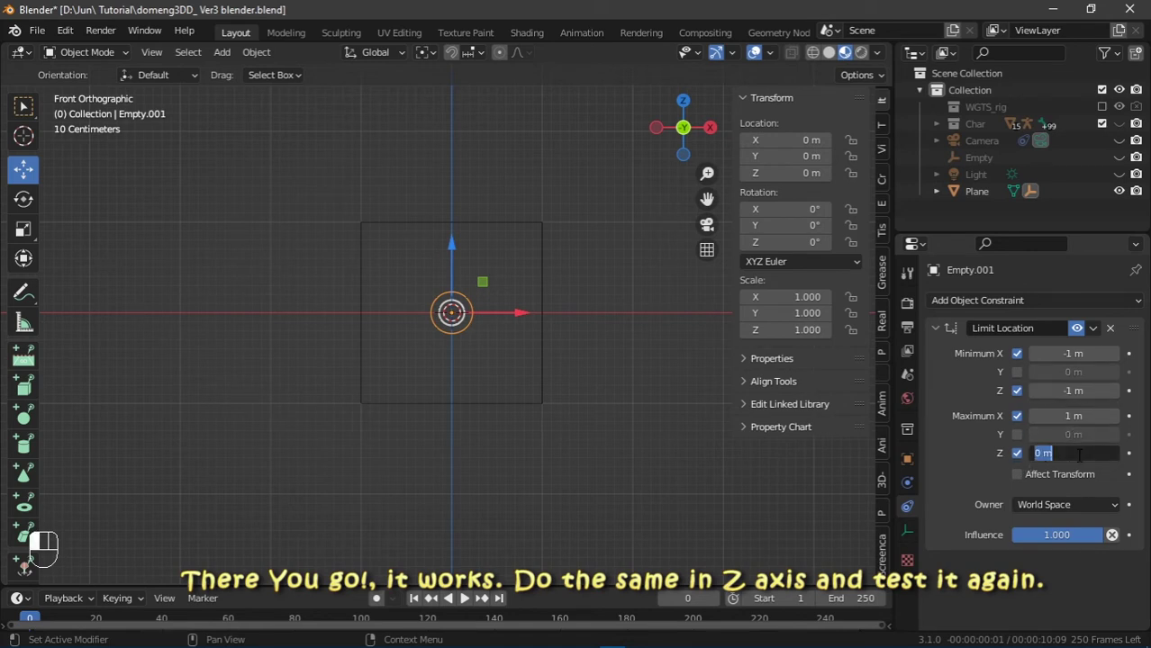
pyautogui.write('1')
pyautogui.press('Return')
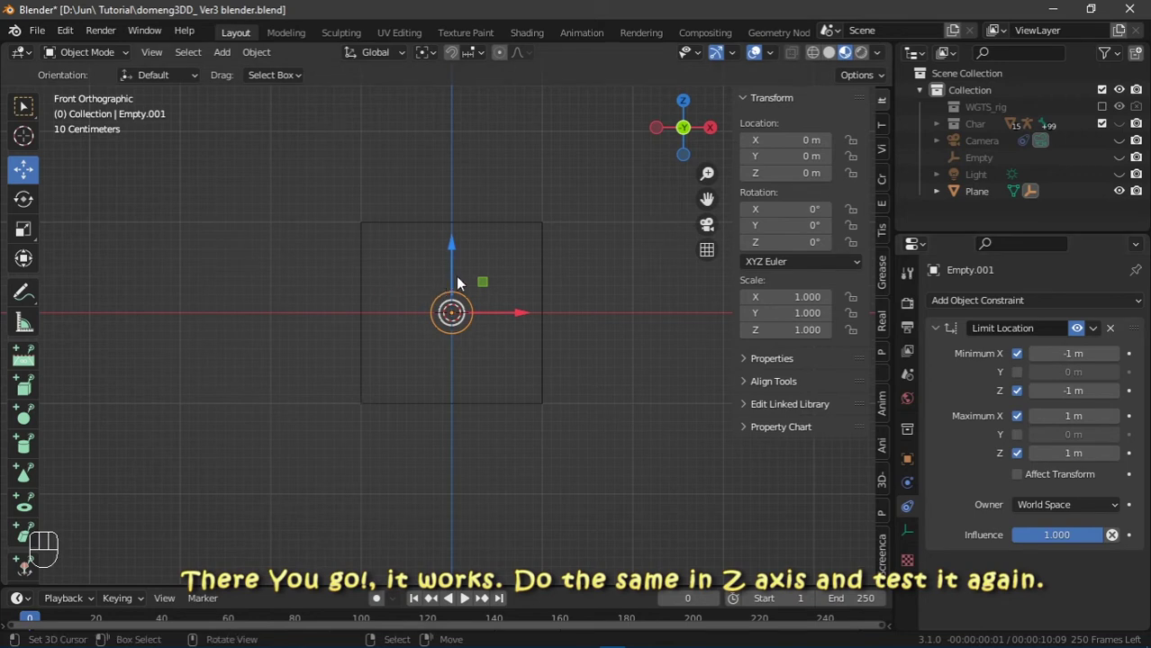
# - Test the X and Z limits by moving the circle empty vertically, horizontally and freely around the plane outline
pyautogui.moveTo(457, 283); pyautogui.dragTo(501, 196)
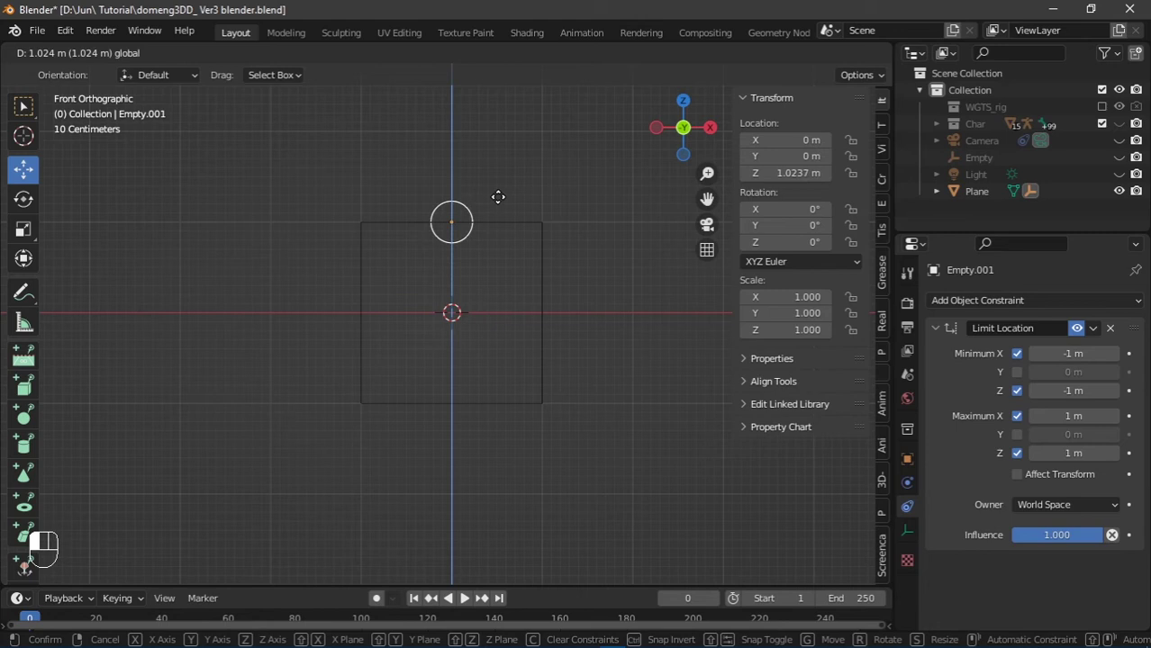
pyautogui.rightClick(503, 217)
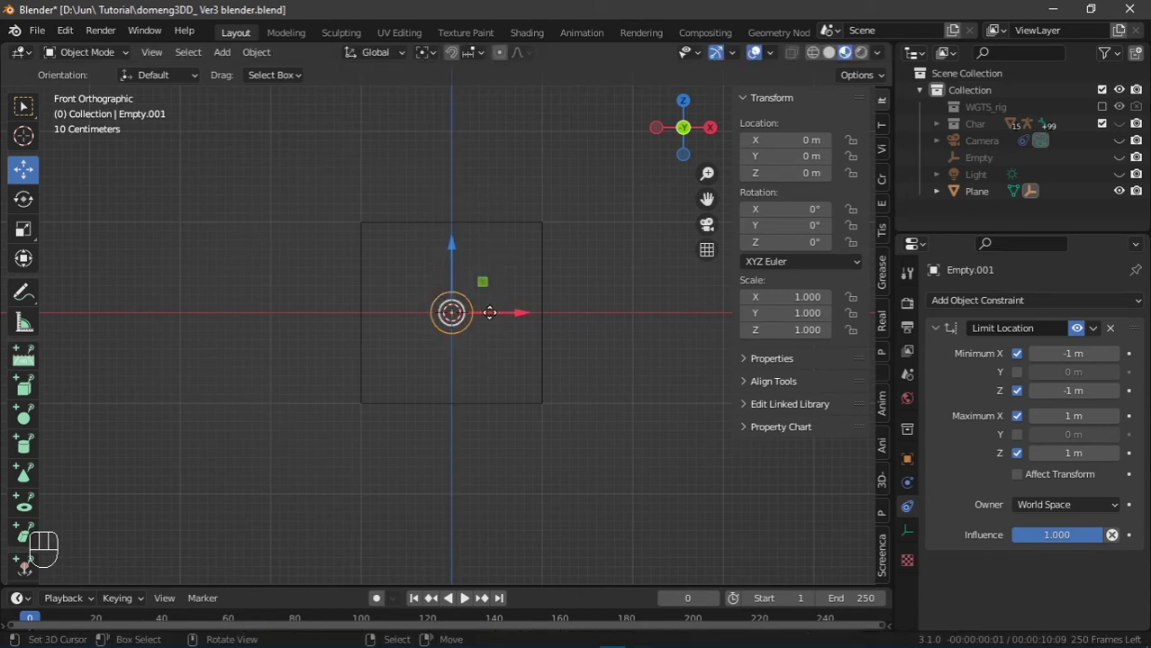
pyautogui.moveTo(489, 312); pyautogui.dragTo(426, 316)
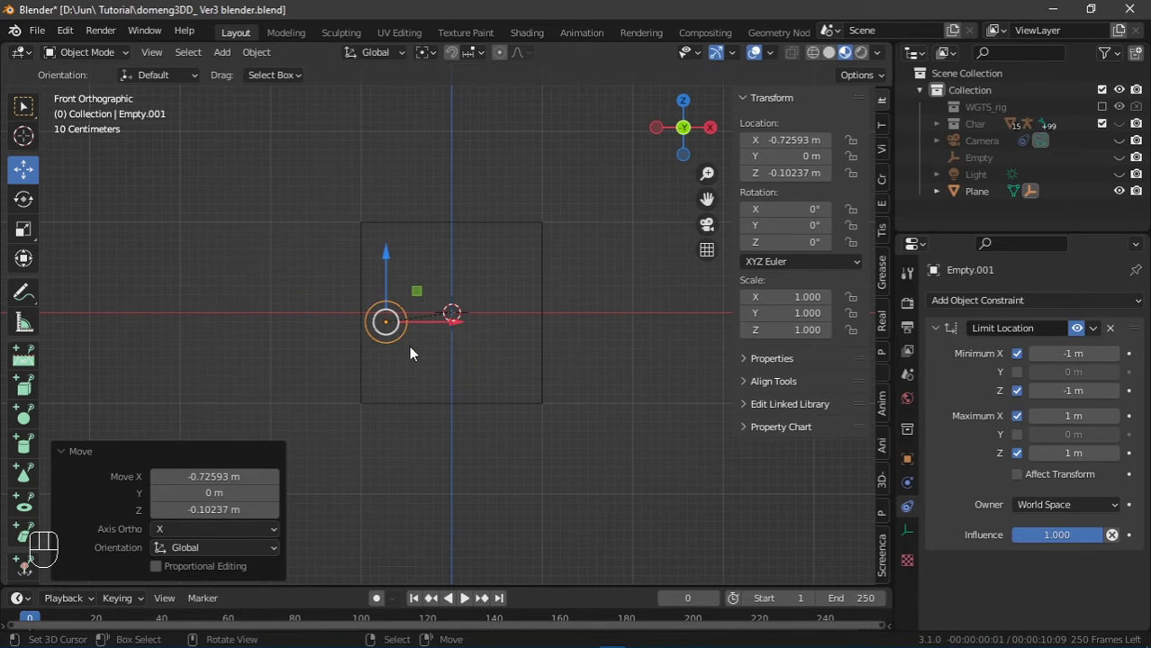
pyautogui.press('g')
pyautogui.click(545, 330)
pyautogui.press('g')
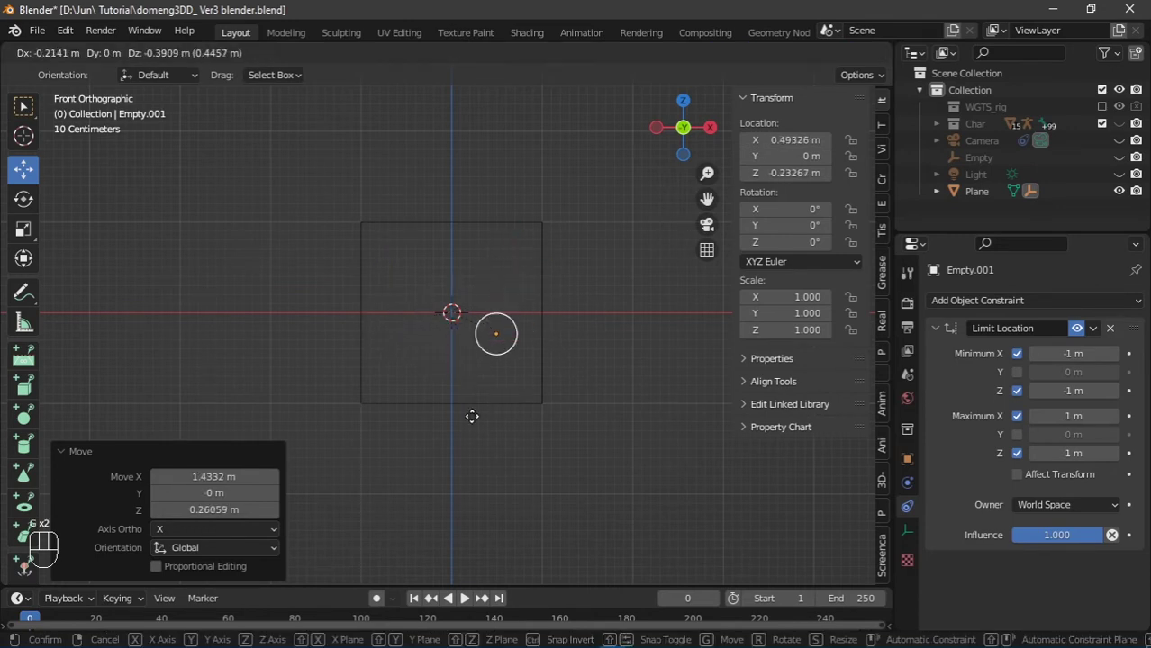
pyautogui.click(419, 321)
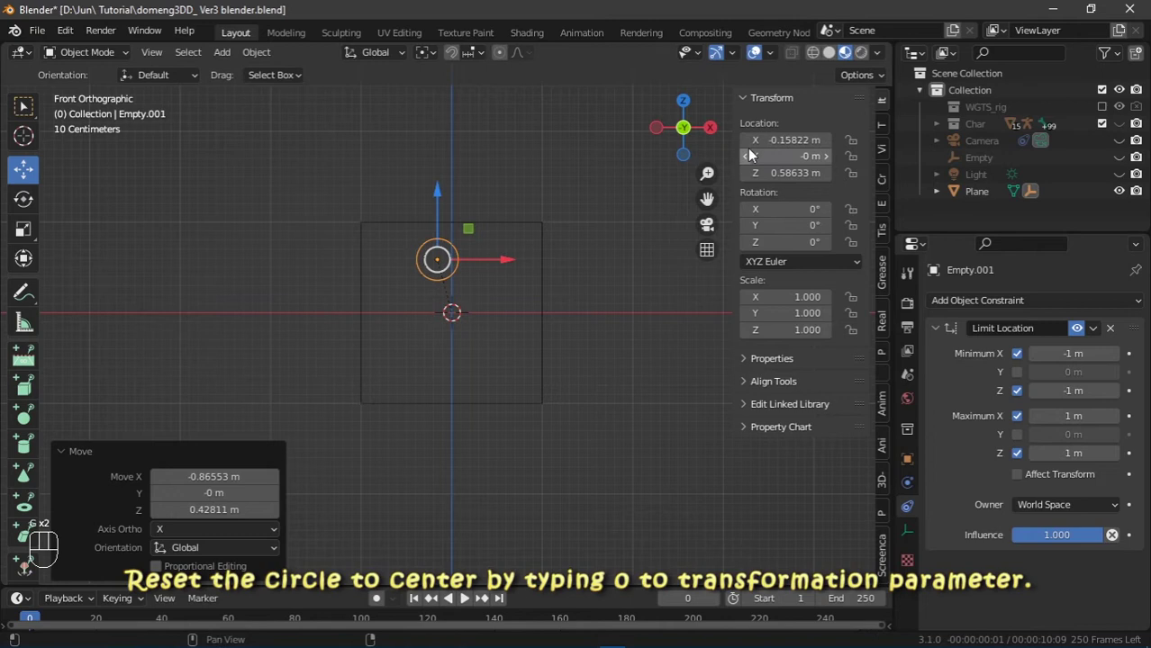
# - Reset the circle empty to the plane's centre by setting its X and Z location to 0
pyautogui.doubleClick(775, 140)
pyautogui.write('0')
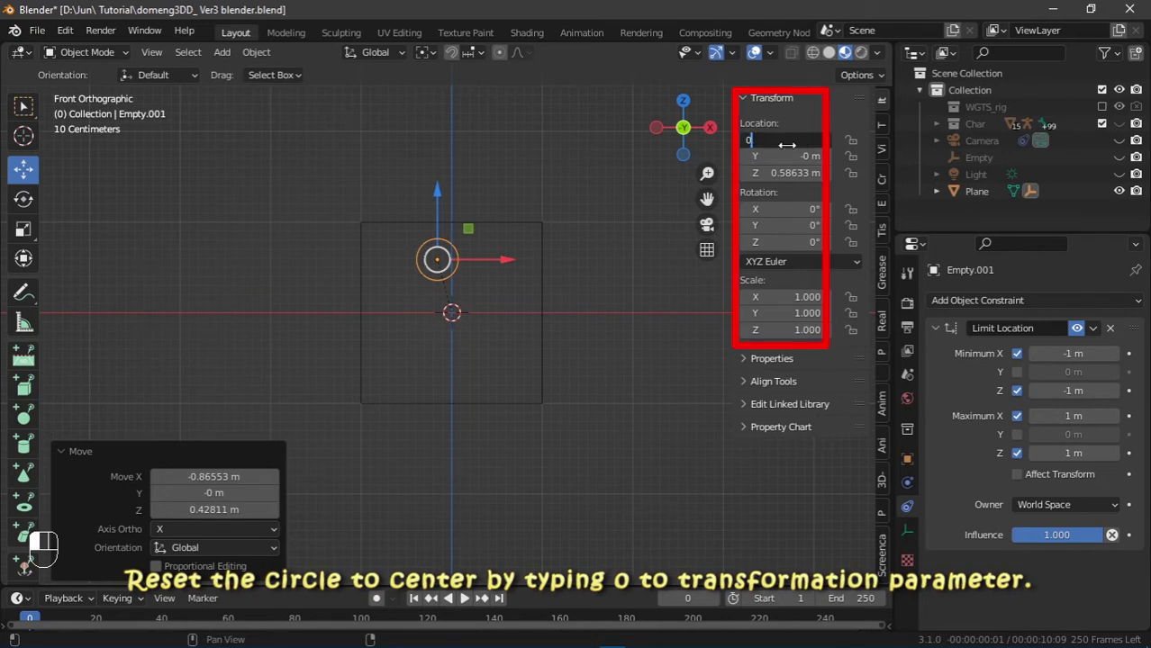
pyautogui.press('Return')
pyautogui.doubleClick(804, 172)
pyautogui.write('0')
pyautogui.press('Return')
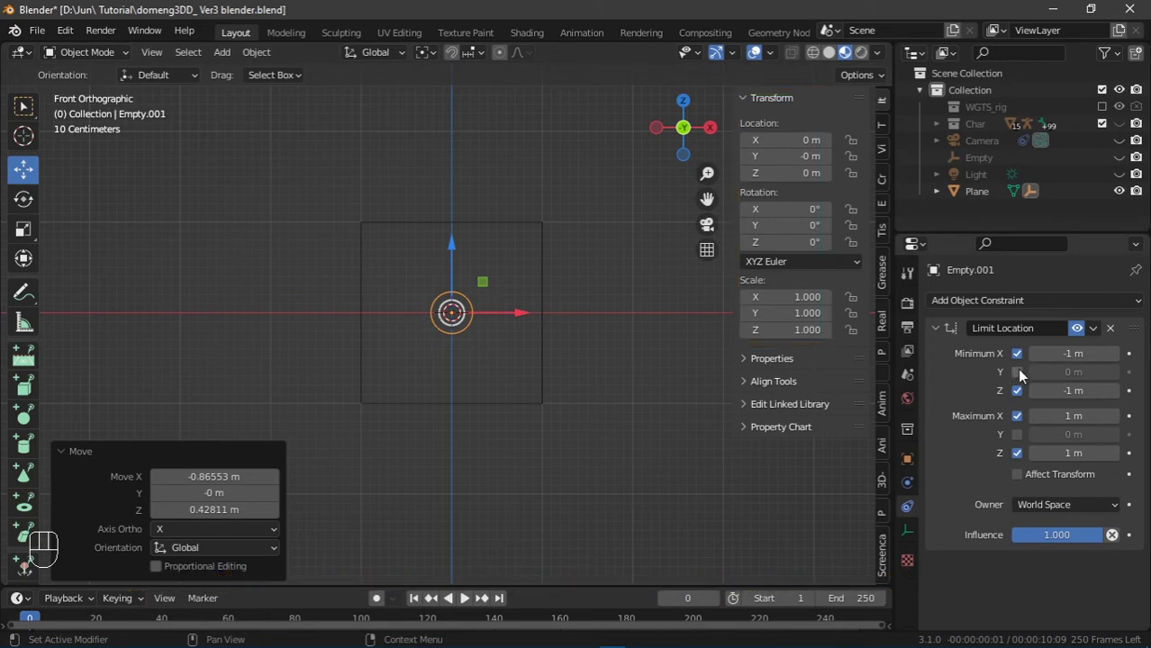
# - Enable the constraint's Minimum Y and Maximum Y limits, and set its Owner to Local Space
pyautogui.moveTo(558, 293); pyautogui.dragTo(503, 351, button='middle')
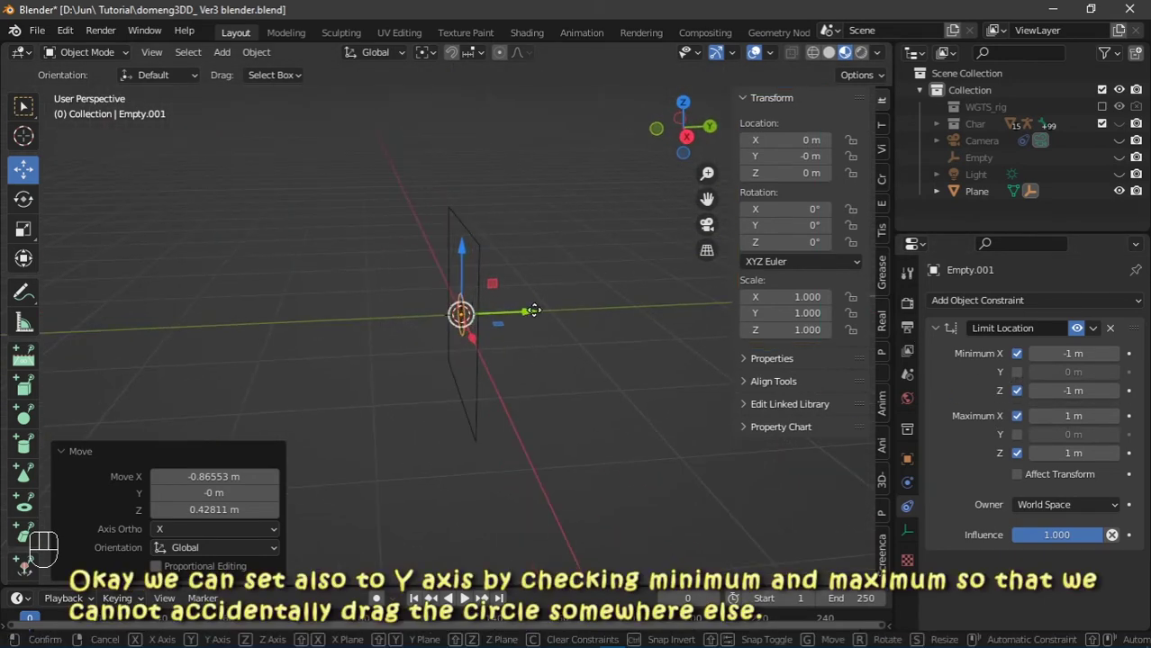
pyautogui.press('g')
pyautogui.press('y')
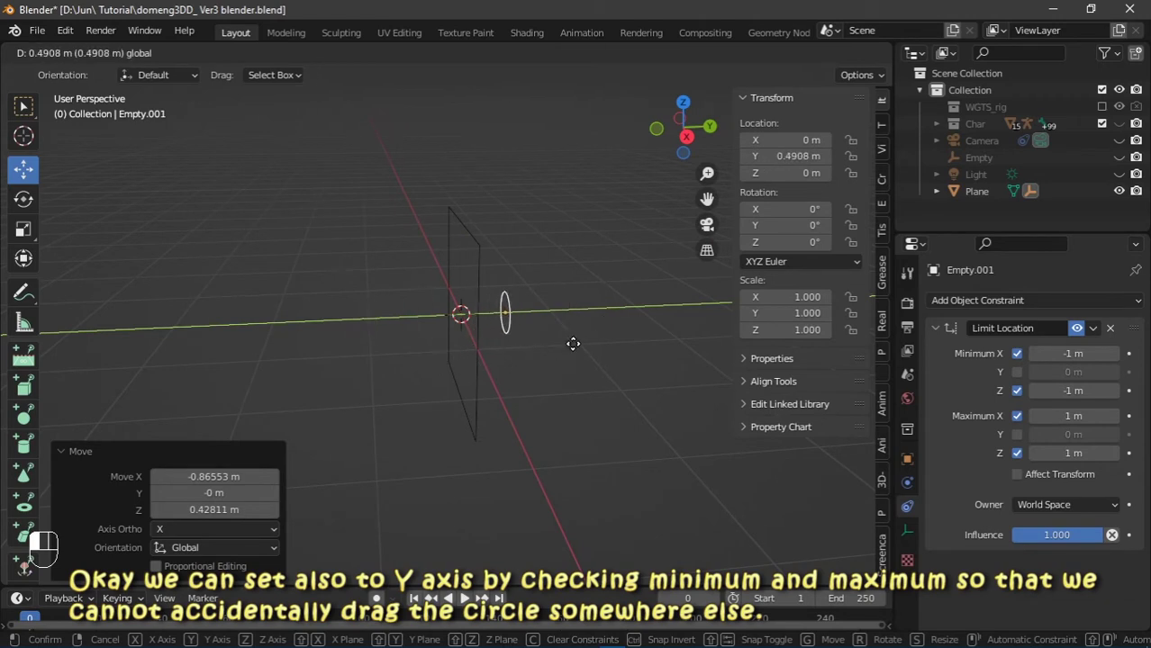
pyautogui.rightClick(572, 342)
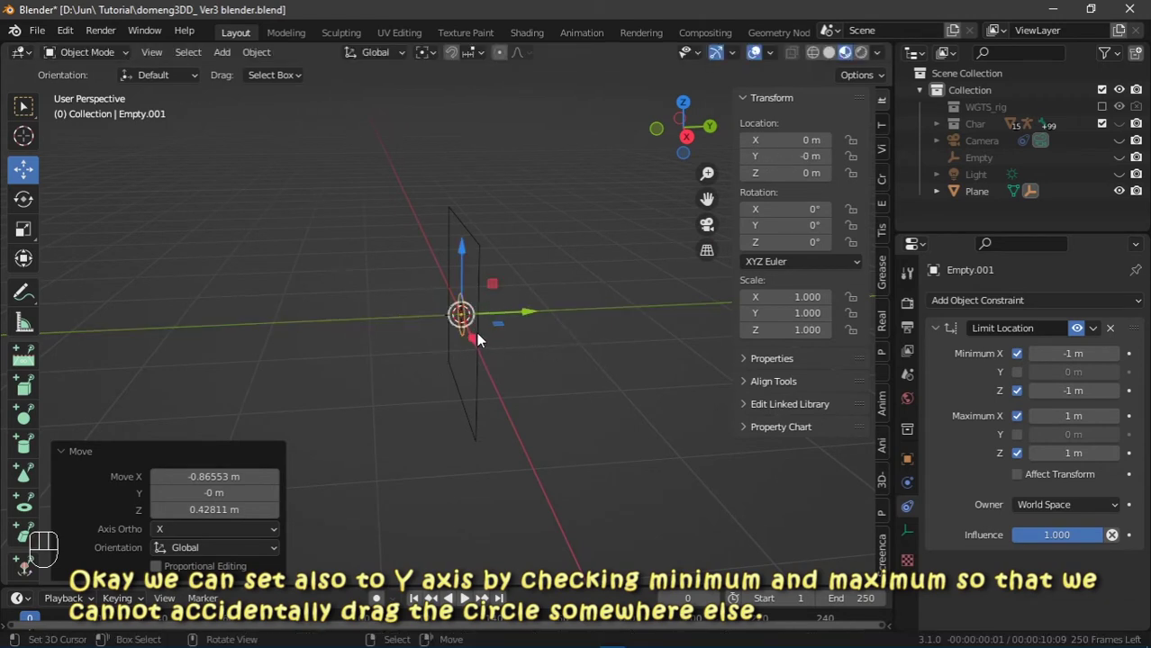
pyautogui.click(1015, 372)
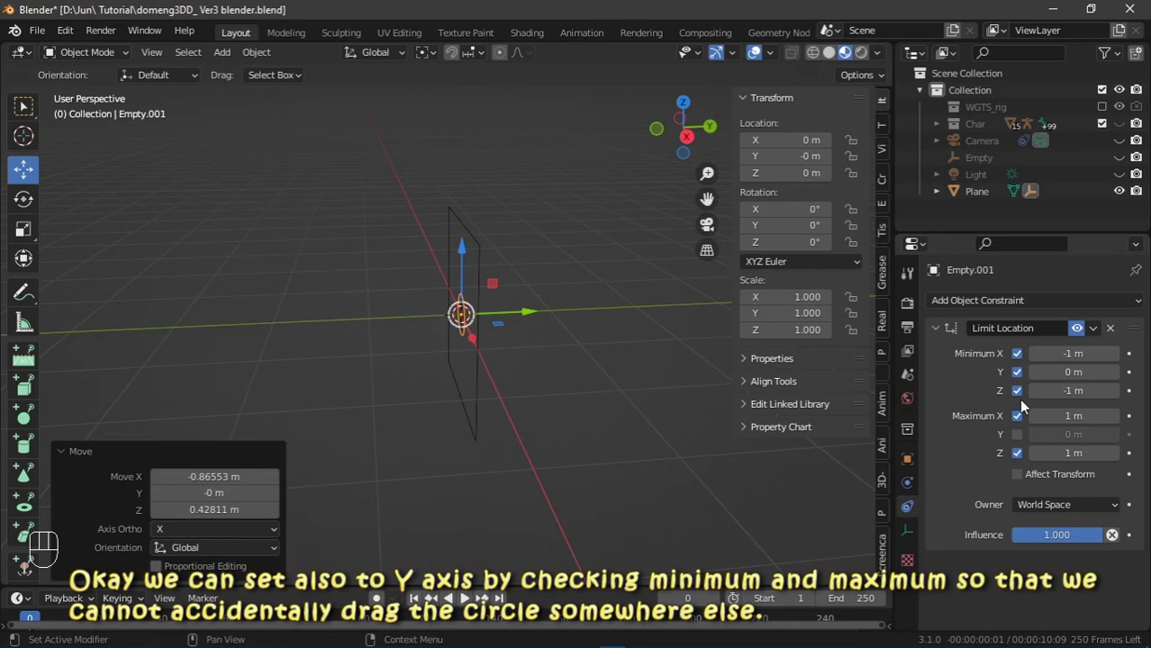
pyautogui.click(1016, 434)
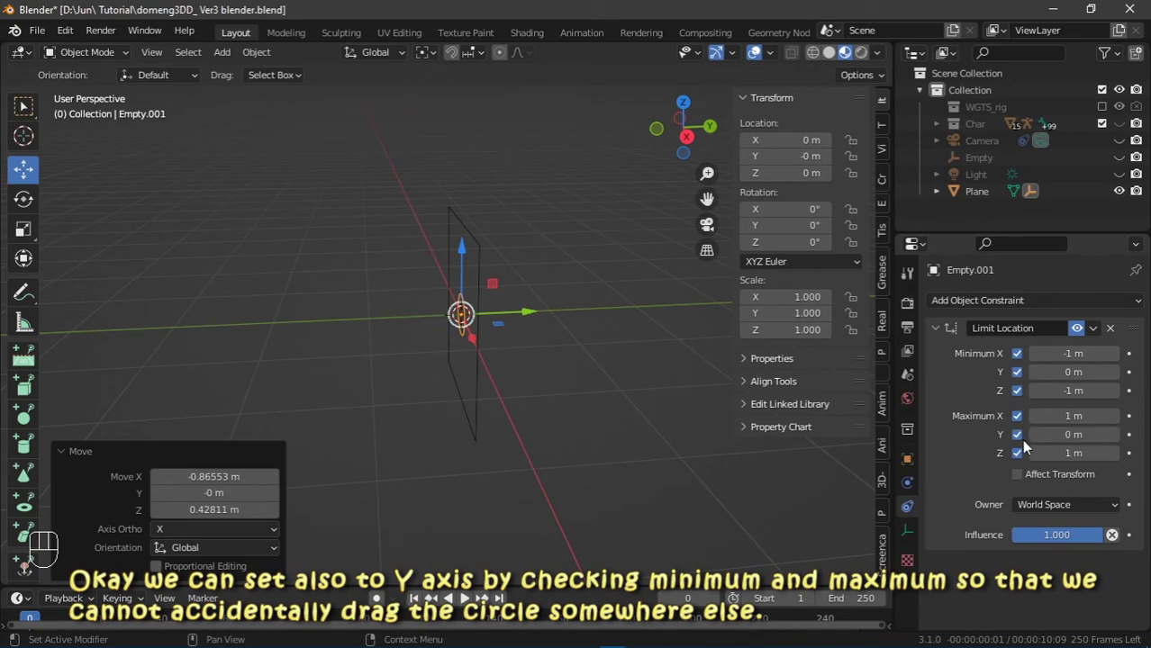
pyautogui.click(1040, 511)
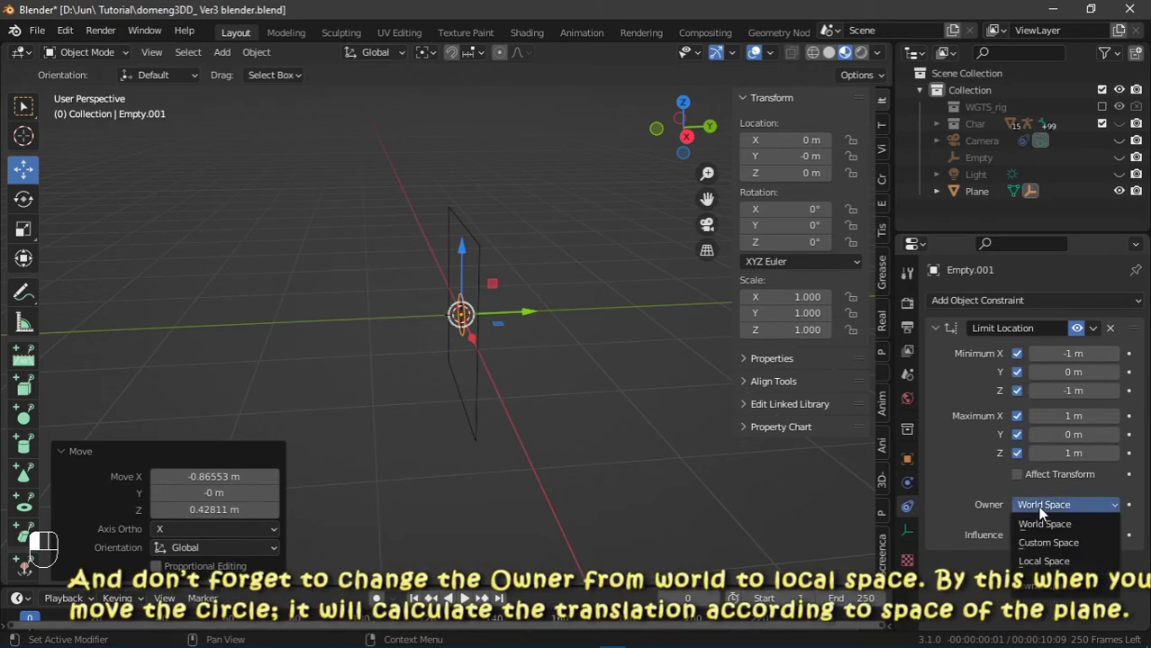
pyautogui.click(1044, 563)
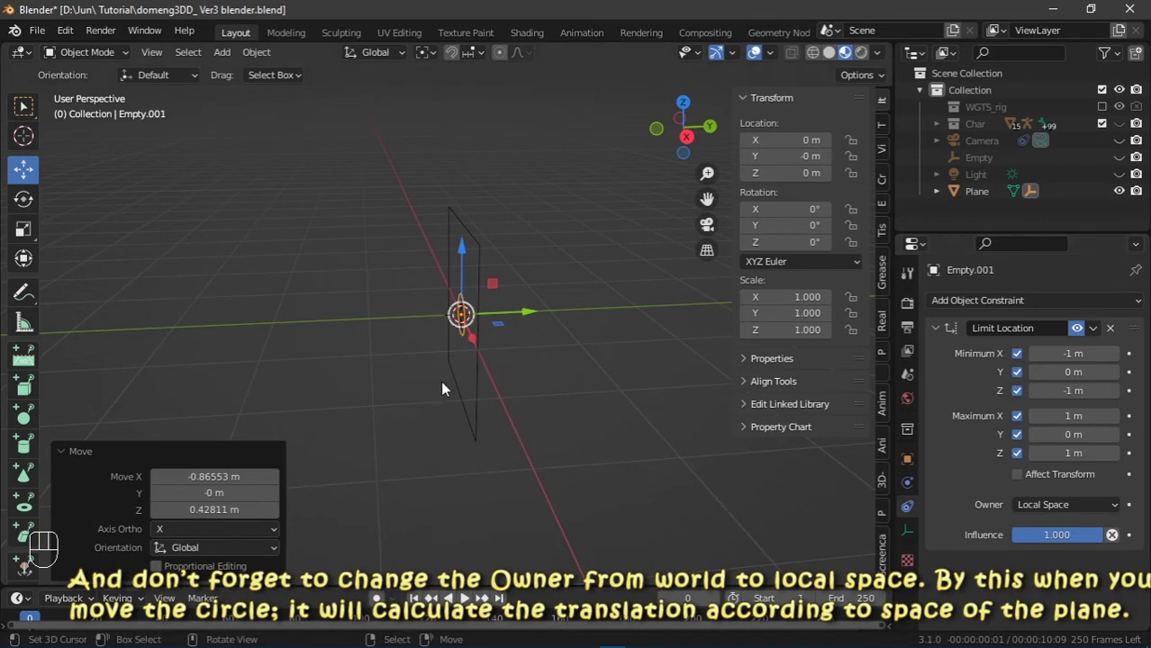
# - Test the finished limits by moving the circle empty along each axis, cancelling every move
pyautogui.moveTo(524, 314); pyautogui.dragTo(470, 338)
pyautogui.rightClick(470, 338)
pyautogui.moveTo(462, 269); pyautogui.dragTo(464, 438)
pyautogui.rightClick(464, 437)
pyautogui.moveTo(470, 369); pyautogui.dragTo(491, 313, button='middle')
pyautogui.moveTo(490, 313); pyautogui.dragTo(358, 347)
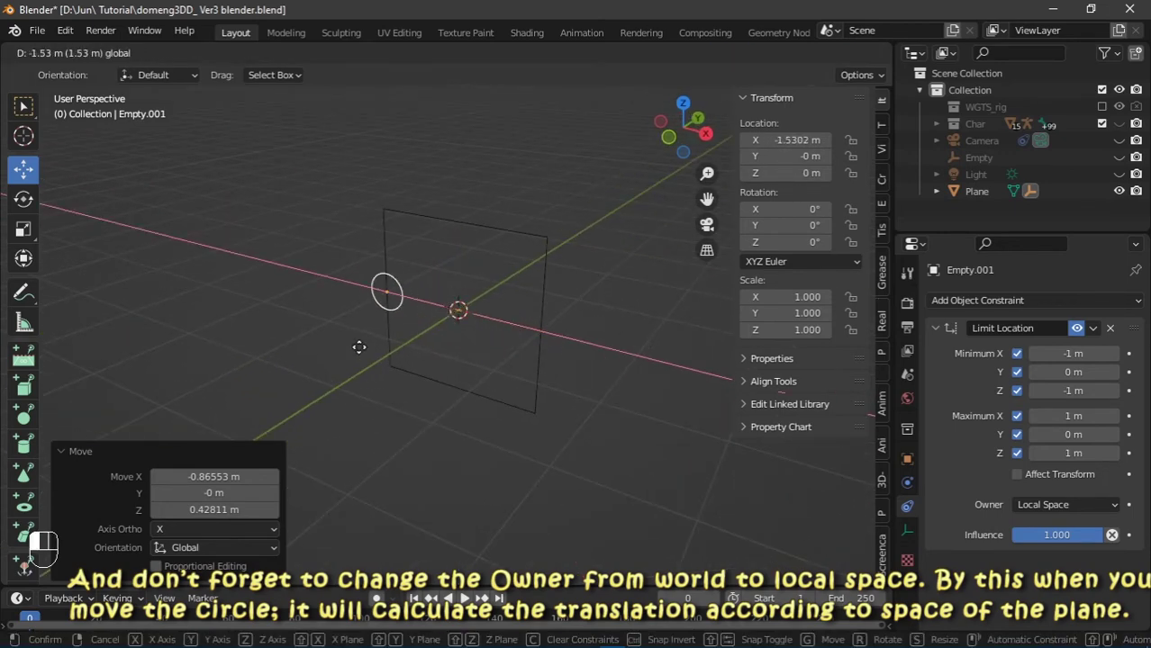
pyautogui.press('Escape')
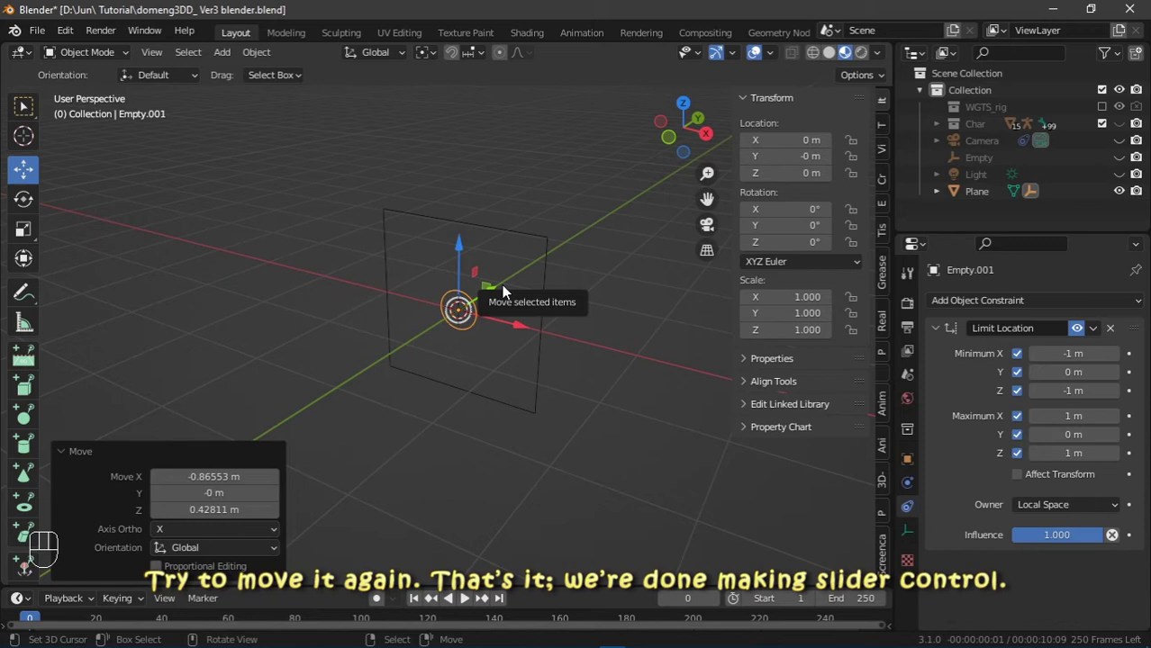
# - Return to the front orthographic view and collapse the Move operation settings
pyautogui.press('KP_5')
pyautogui.press('KP_1')
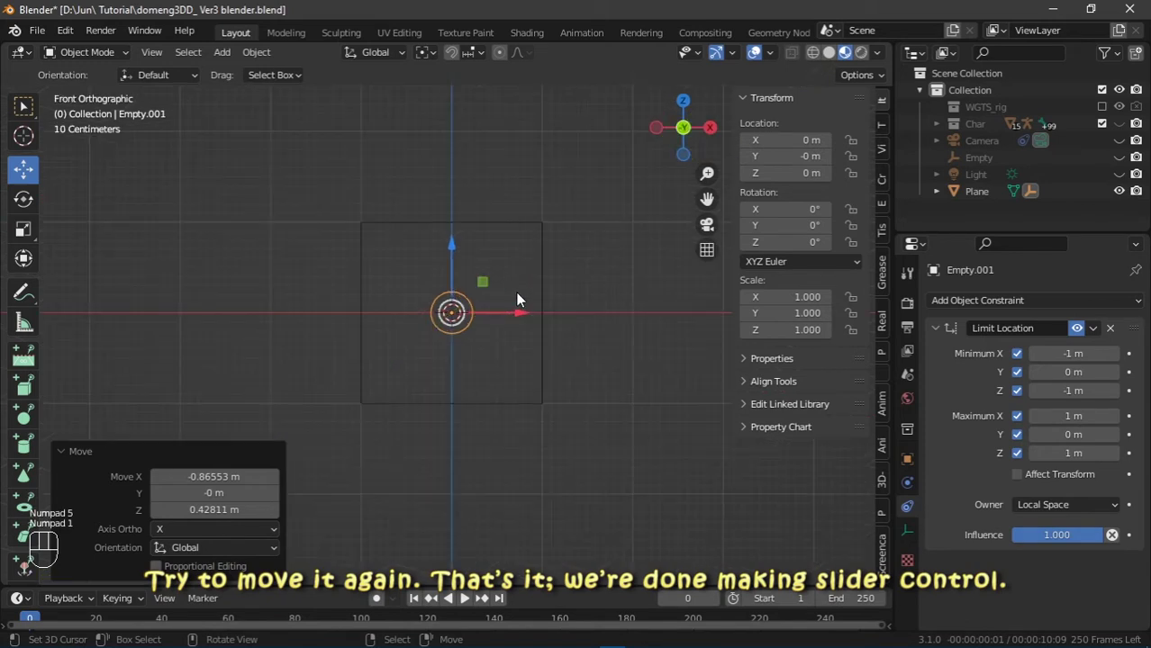
pyautogui.click(60, 450)
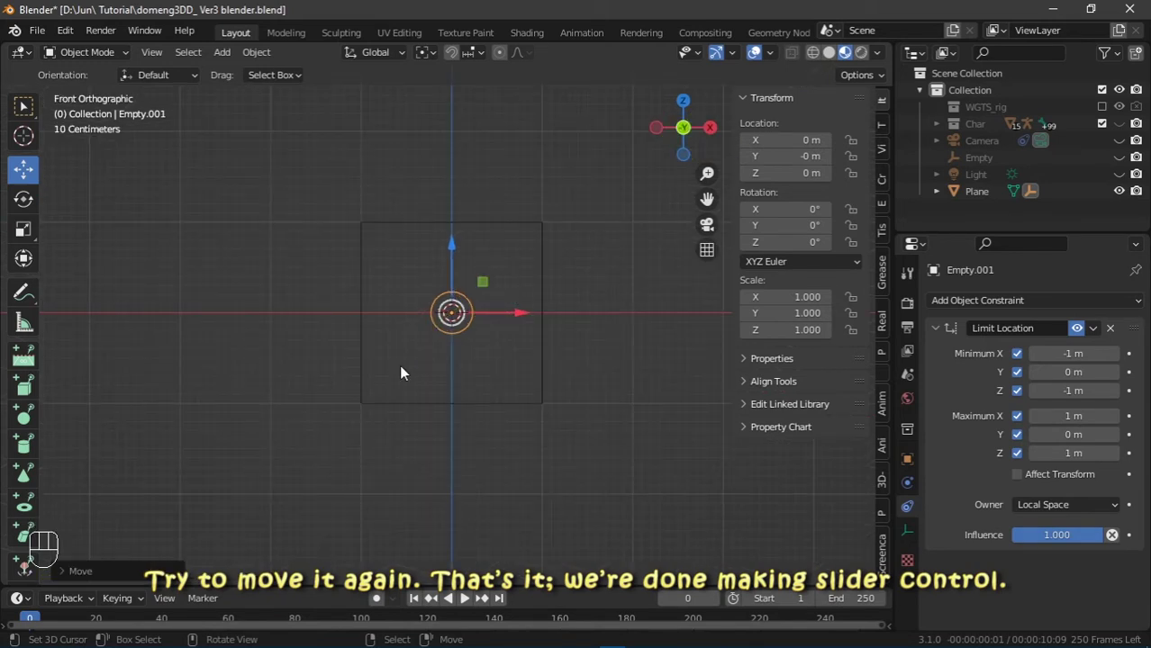
pyautogui.scroll(-7, 406, 291)
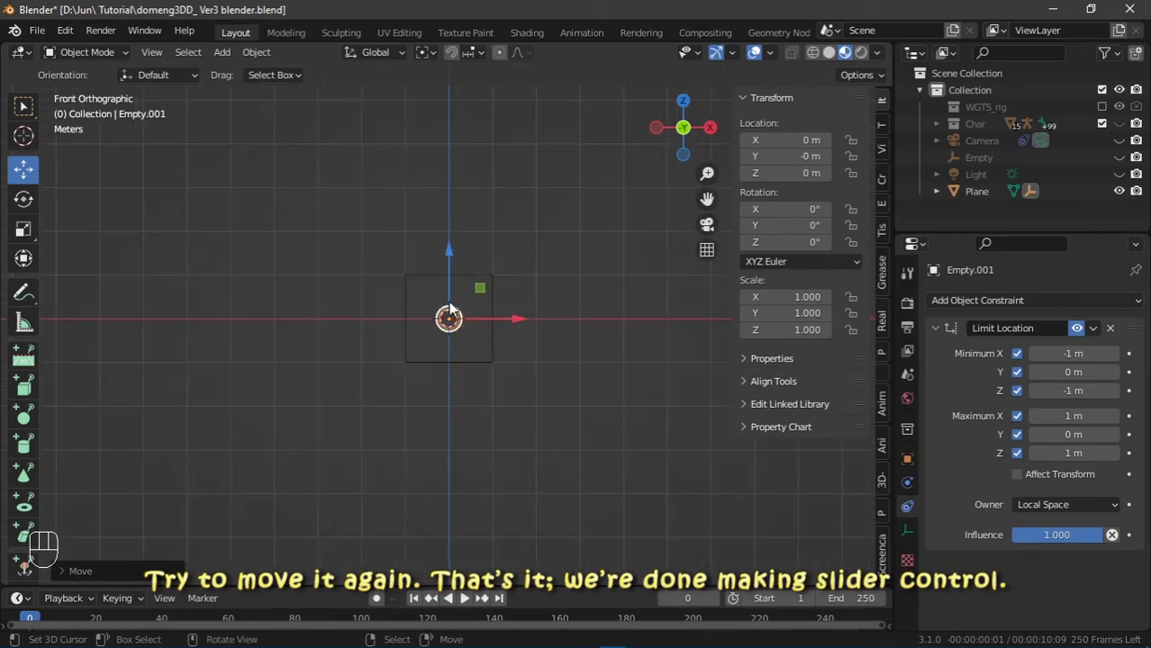
# - Show the Char collection and move the plane above the character's head to a Z location of about 3.24 m
pyautogui.click(1119, 124)
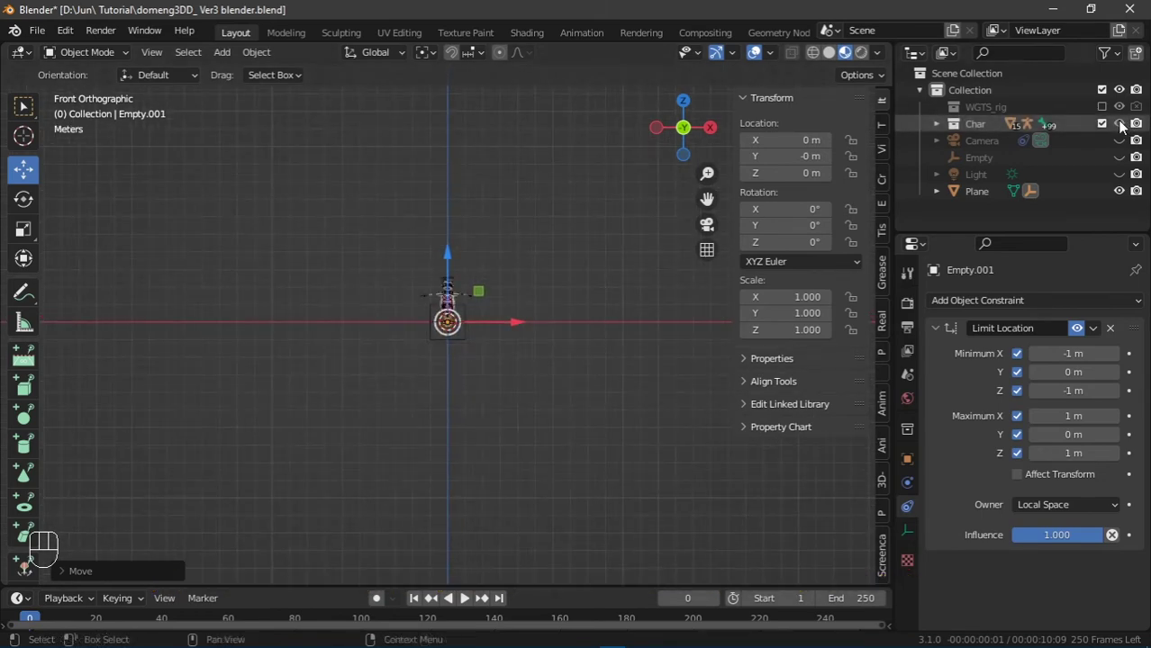
pyautogui.scroll(4, 412, 330)
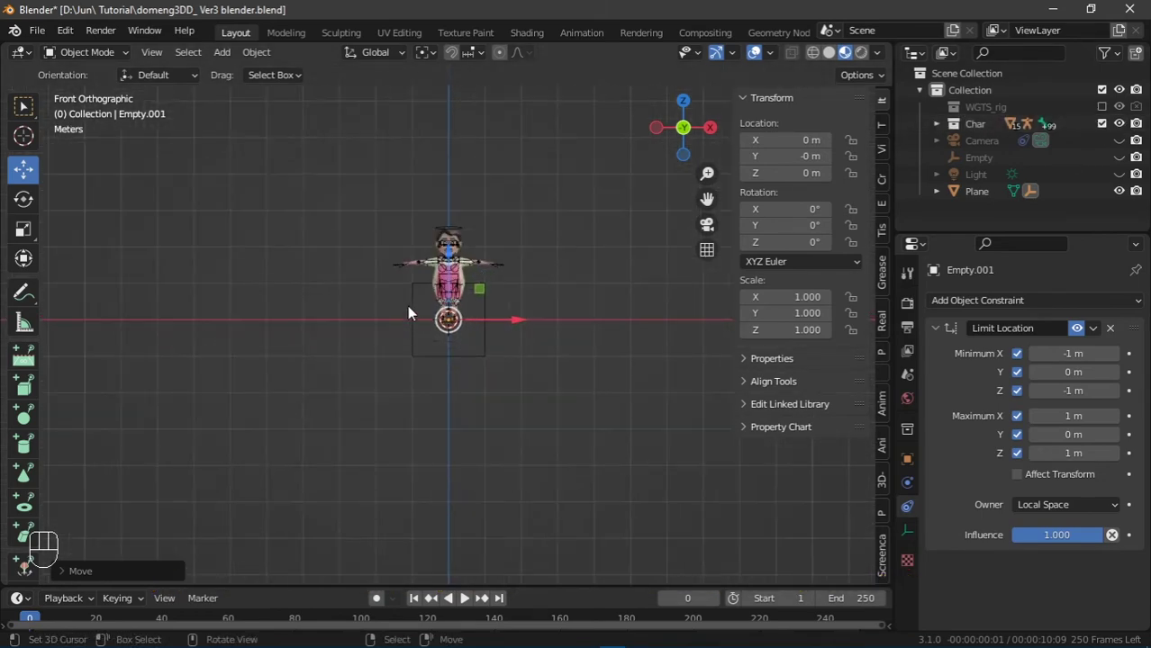
pyautogui.scroll(4, 518, 214)
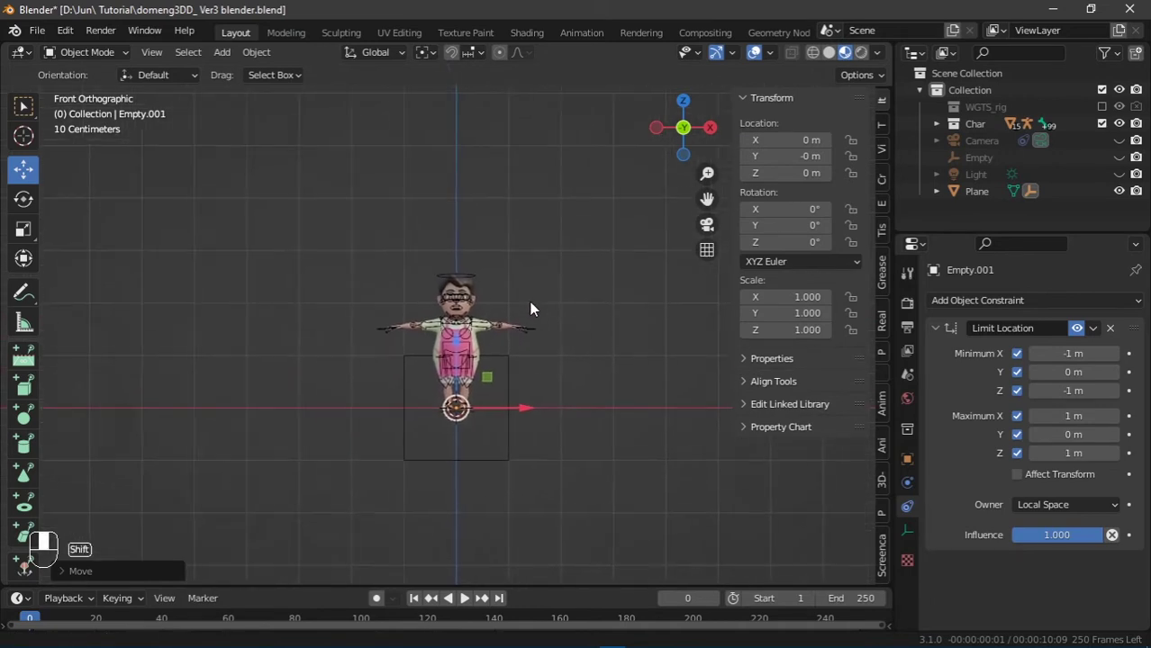
pyautogui.click(538, 371)
pyautogui.moveTo(470, 394); pyautogui.dragTo(503, 148)
# - Scale the plane down uniformly to about 0.18
pyautogui.press('s')
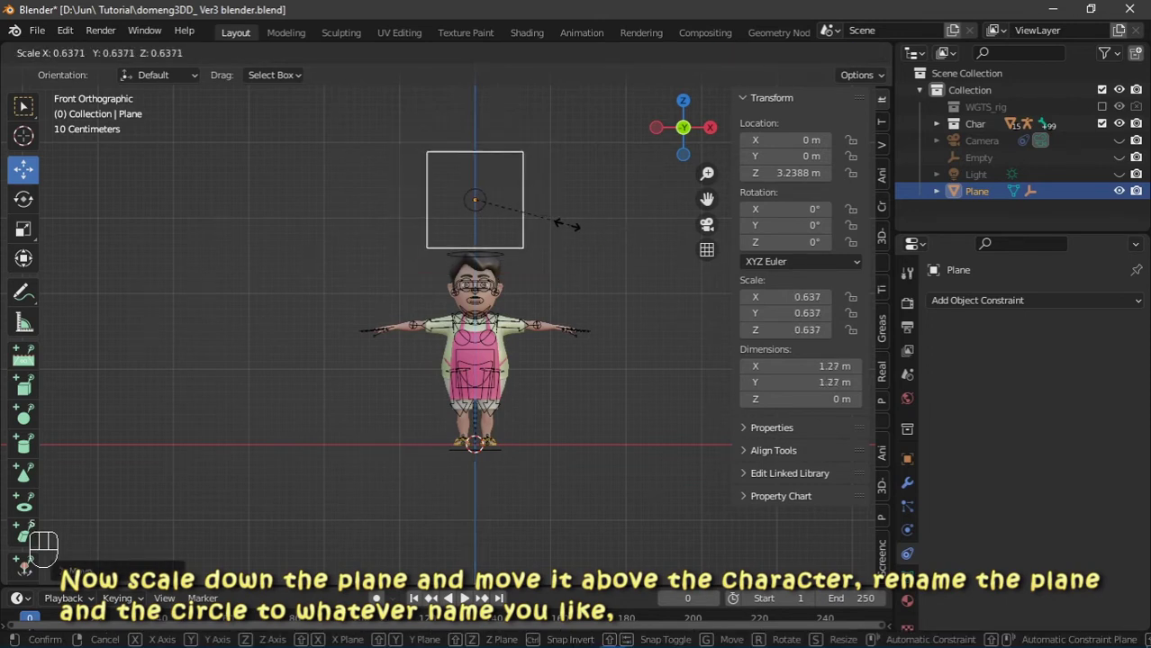
pyautogui.click(577, 167)
pyautogui.press('s')
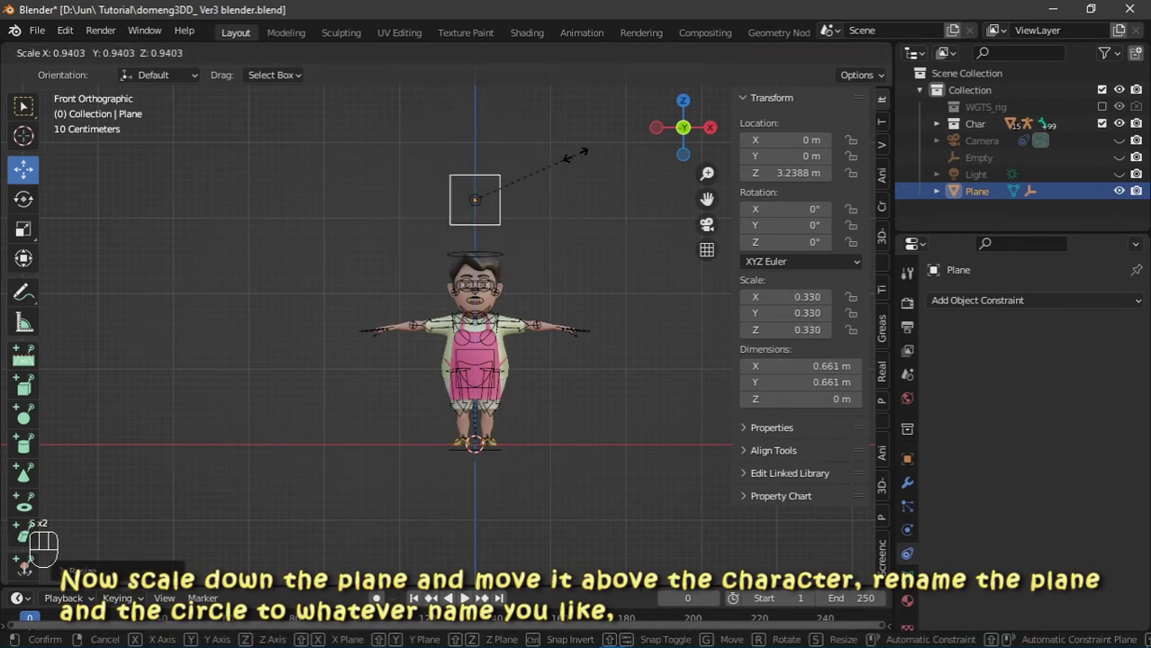
pyautogui.rightClick(533, 174)
pyautogui.scroll(4, 528, 180)
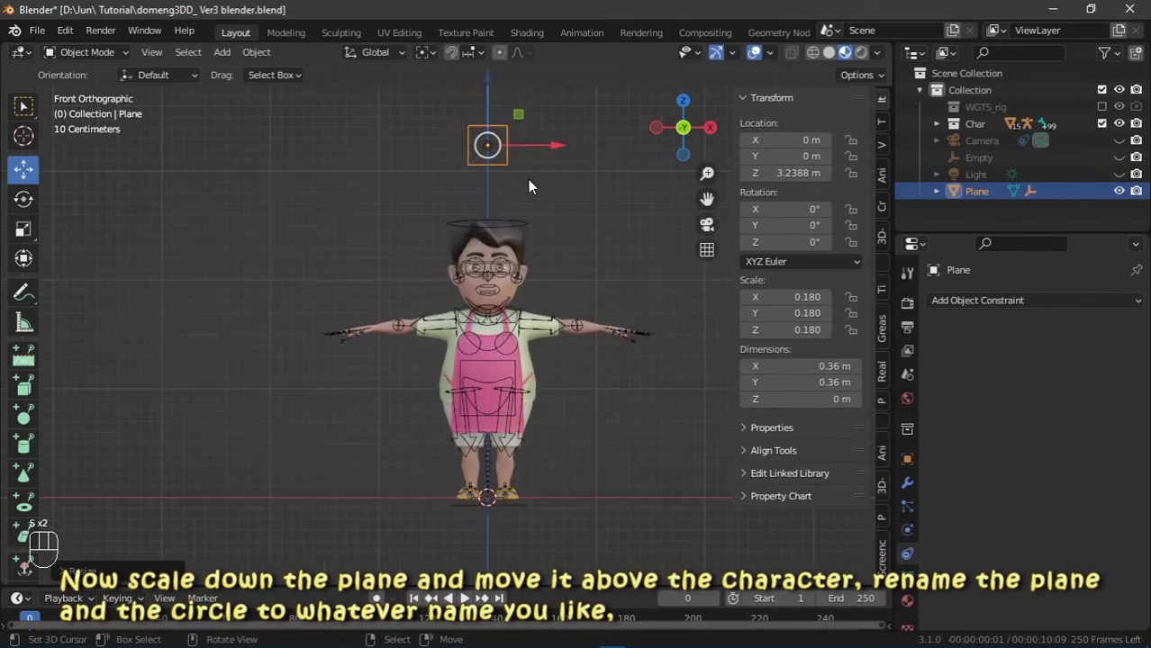
# - Lower the plane closer to the character's head, to a Z location of about 2.95 m
pyautogui.moveTo(389, 144); pyautogui.dragTo(414, 207)
pyautogui.scroll(2, 449, 233)
pyautogui.keyDown('shift'); pyautogui.moveTo(449, 233); pyautogui.dragTo(543, 220, button='middle'); pyautogui.keyUp('shift')
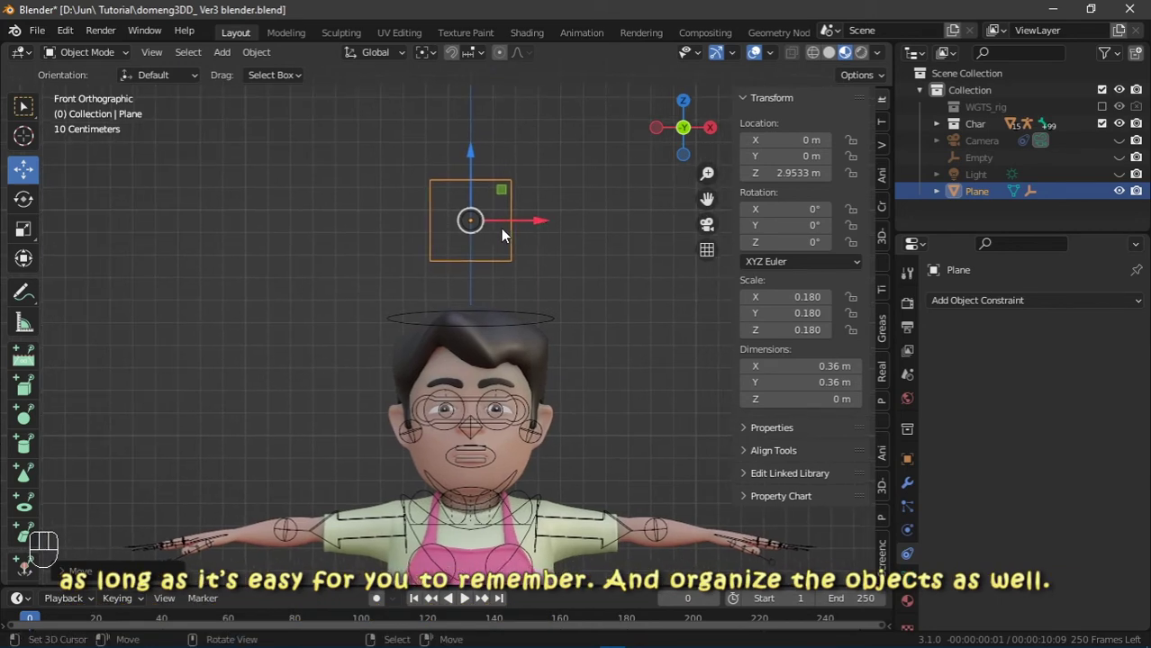
pyautogui.scroll(1, 499, 228)
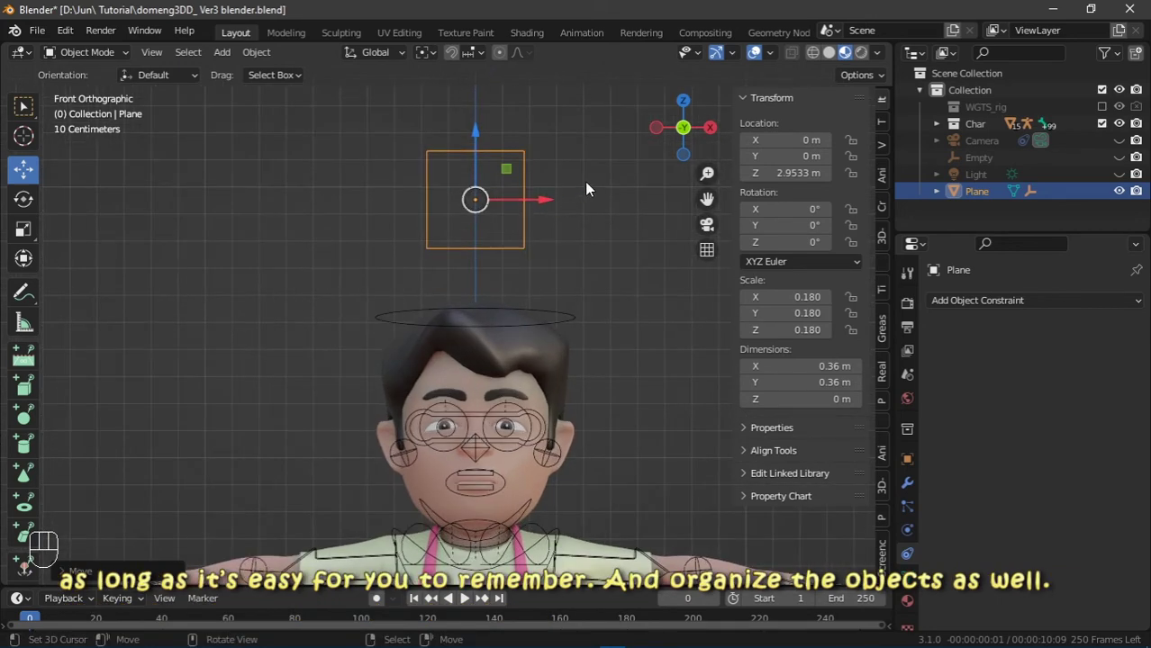
# - Shrink the plane further to a scale of about 0.098 and lower it to Z about 2.90 m
pyautogui.press('s')
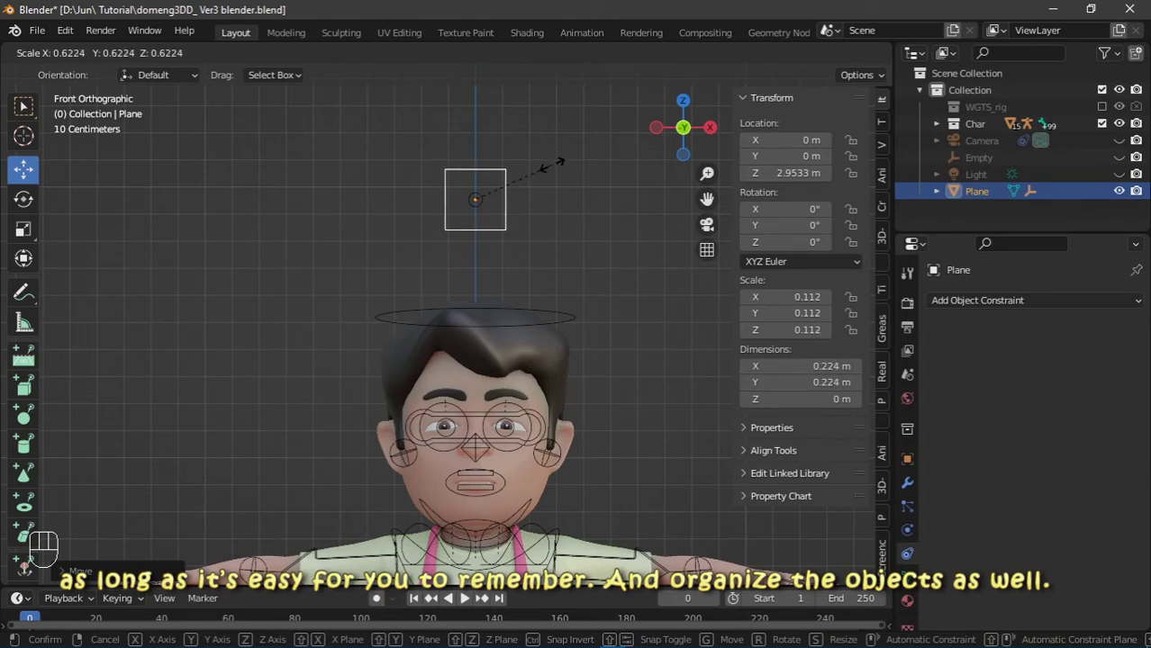
pyautogui.click(547, 162)
pyautogui.moveTo(475, 131)
pyautogui.mouseDown()
pyautogui.moveTo(480, 152)
pyautogui.moveTo(478, 137)
pyautogui.mouseUp()
pyautogui.press('s')
pyautogui.click(605, 203)
pyautogui.scroll(1, 561, 177)
pyautogui.keyDown('shift'); pyautogui.moveTo(555, 200); pyautogui.dragTo(524, 192, button='middle'); pyautogui.keyUp('shift')
# - Test the circle empty's movement inside the scaled-down plane and cancel the move
pyautogui.click(448, 185)
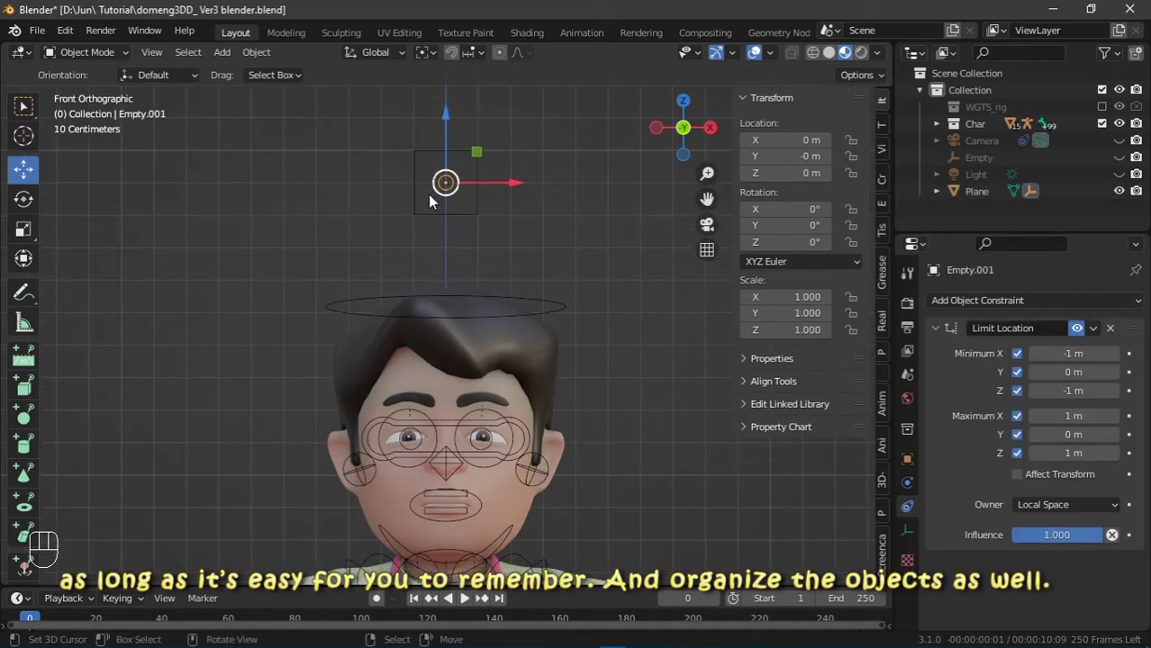
pyautogui.press('g')
pyautogui.rightClick(468, 212)
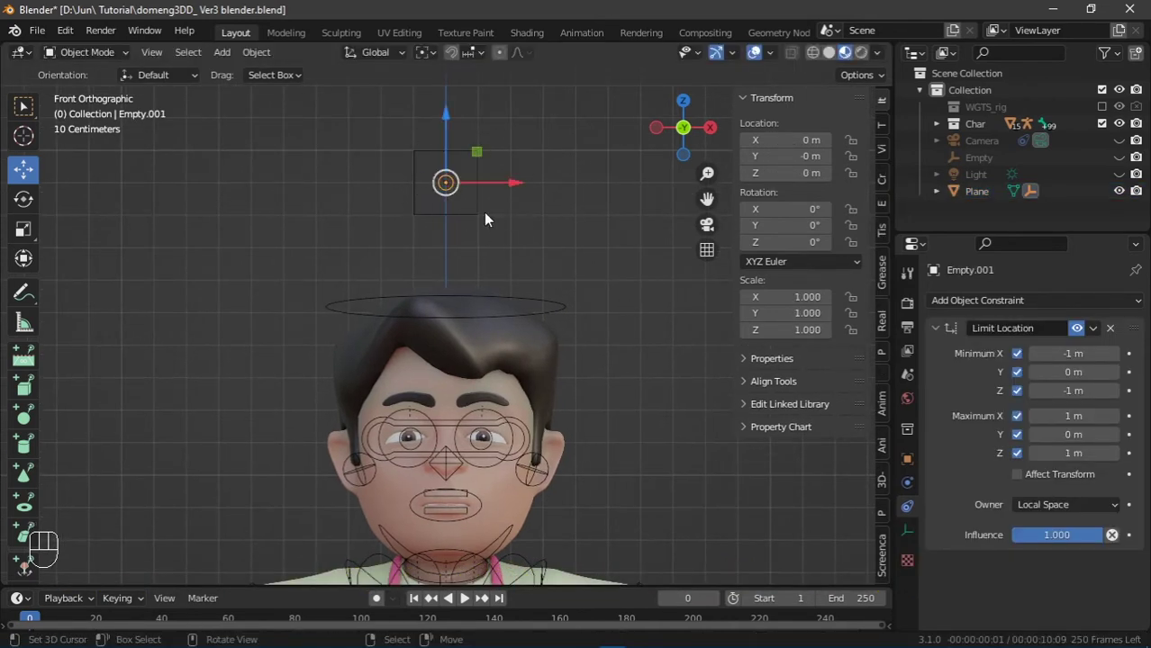
# - Rename the plane object as BoxCrtl
pyautogui.click(975, 191)
pyautogui.doubleClick(977, 191)
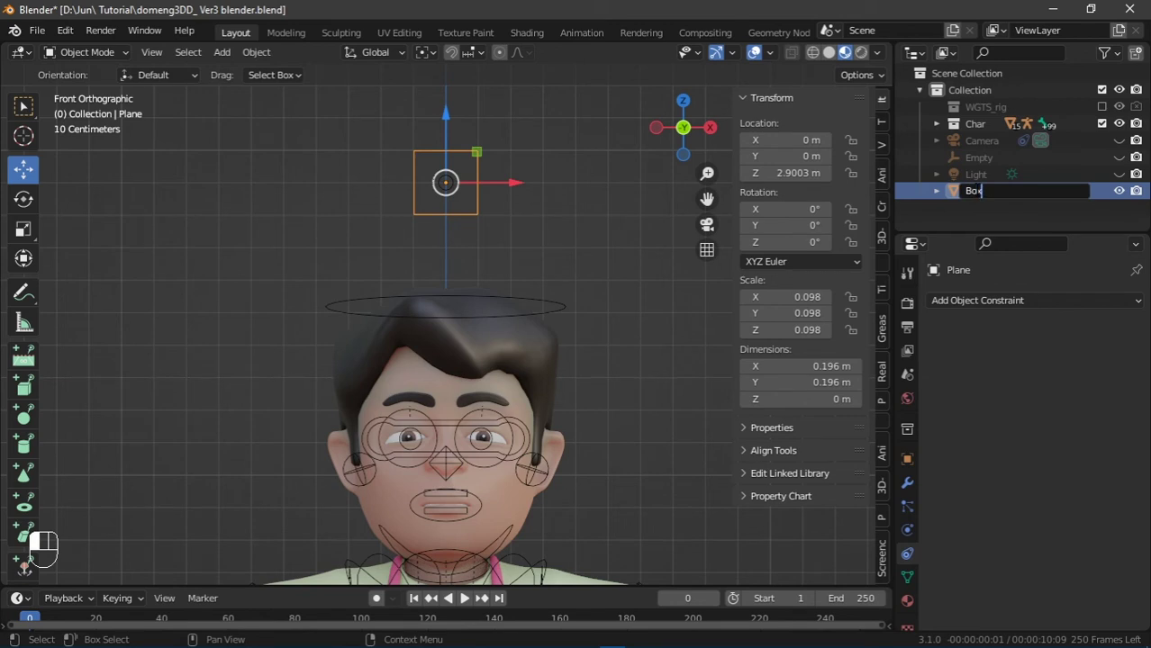
pyautogui.press('Return')
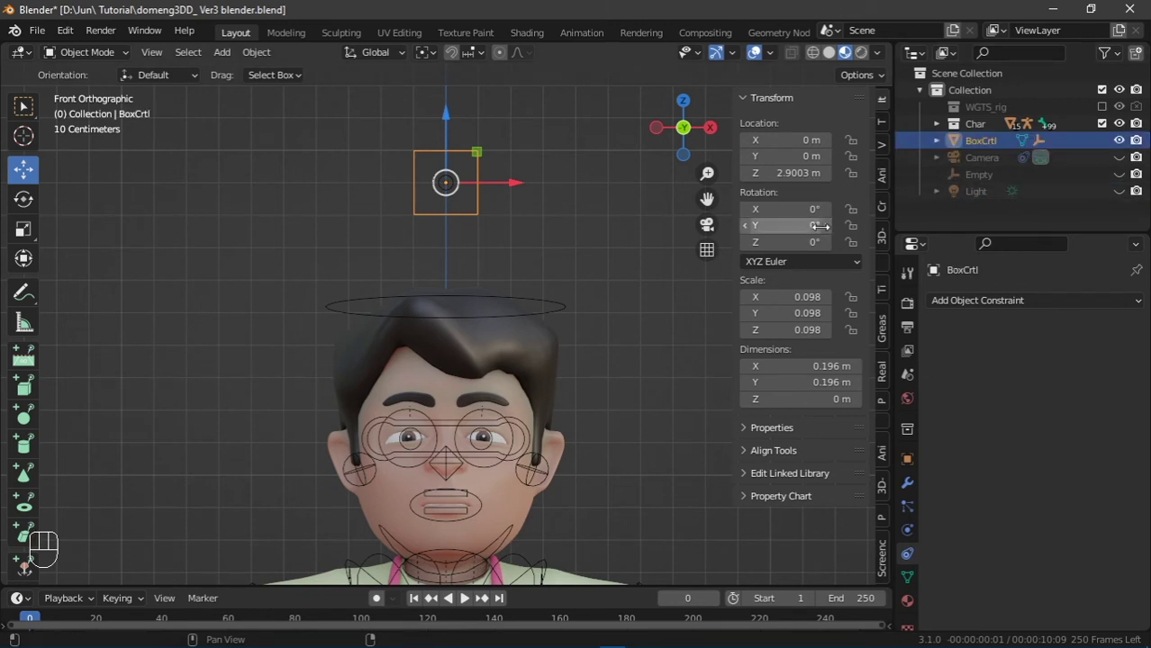
# - Rename the circle empty parented under BoxCrtl as Boxbutton
pyautogui.click(937, 140)
pyautogui.click(990, 175)
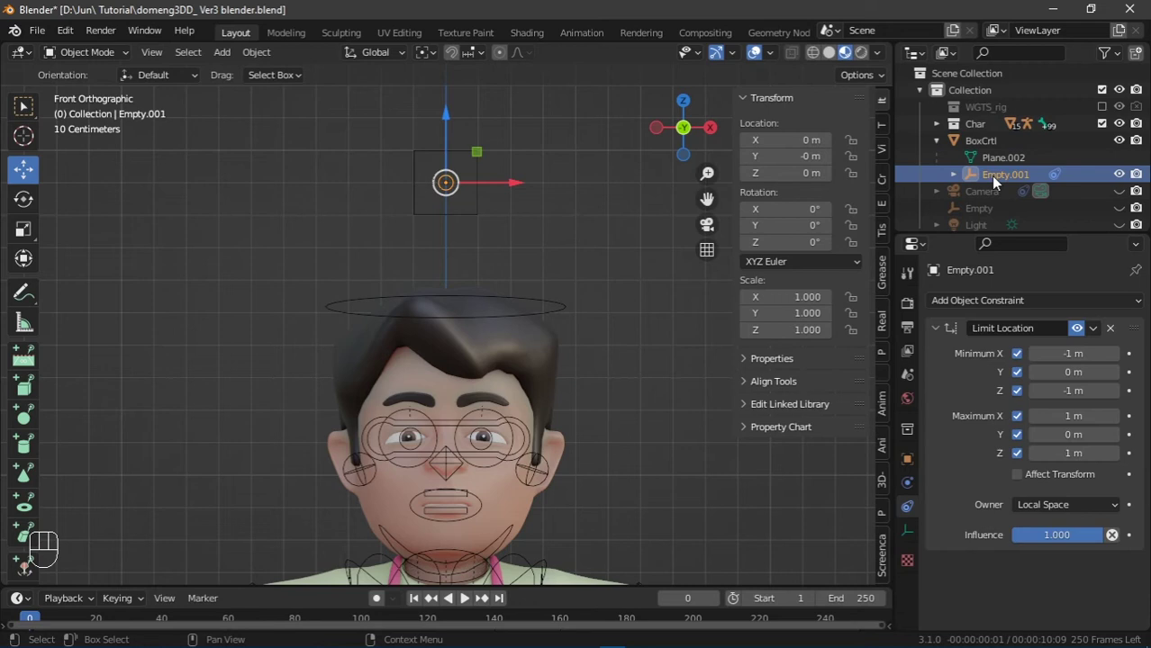
pyautogui.doubleClick(990, 176)
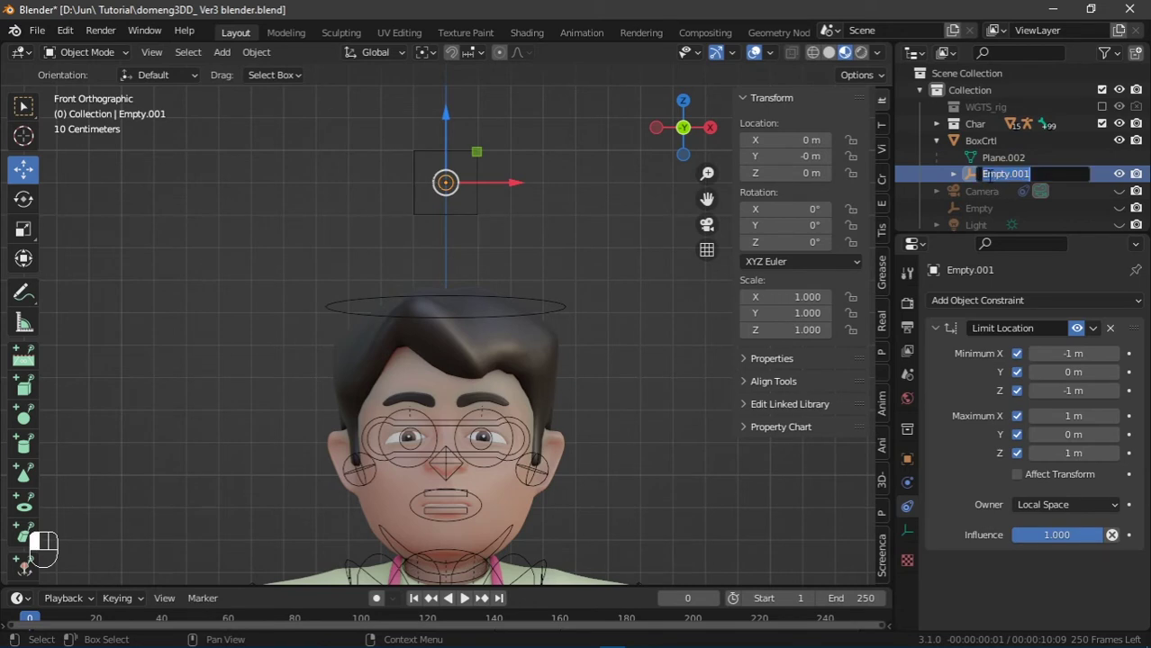
pyautogui.write('button')
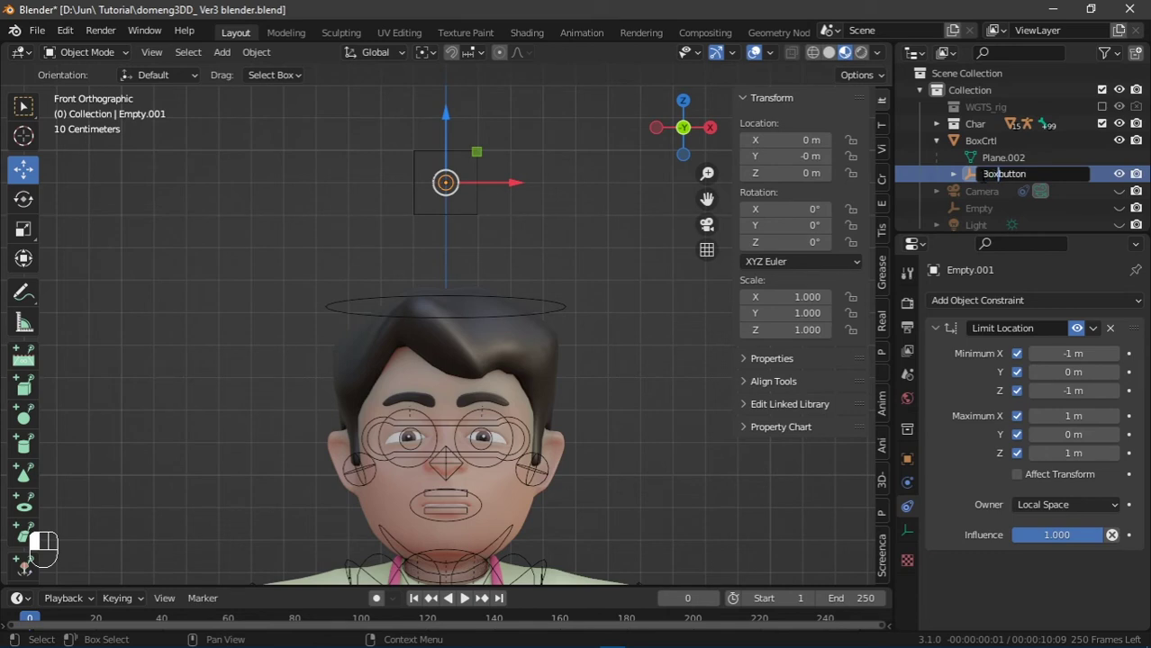
pyautogui.press('Return')
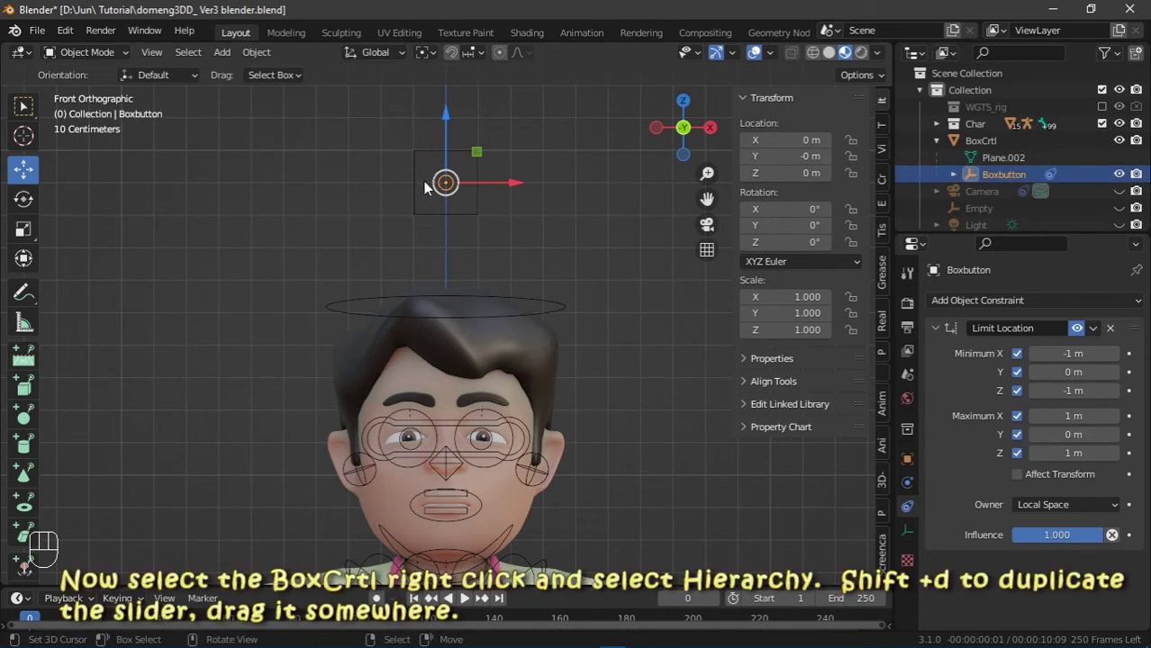
# - Duplicate the whole BoxCrtl hierarchy and place the copy beside the original at X about -0.31 m
pyautogui.click(474, 176)
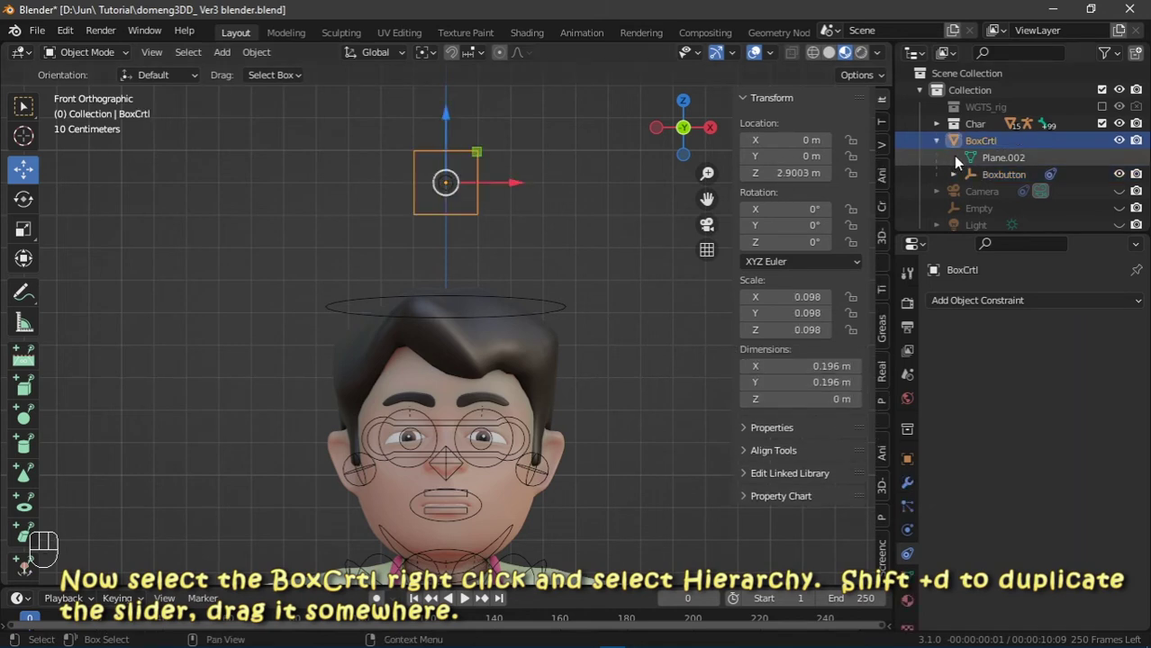
pyautogui.rightClick(986, 142)
pyautogui.click(961, 164)
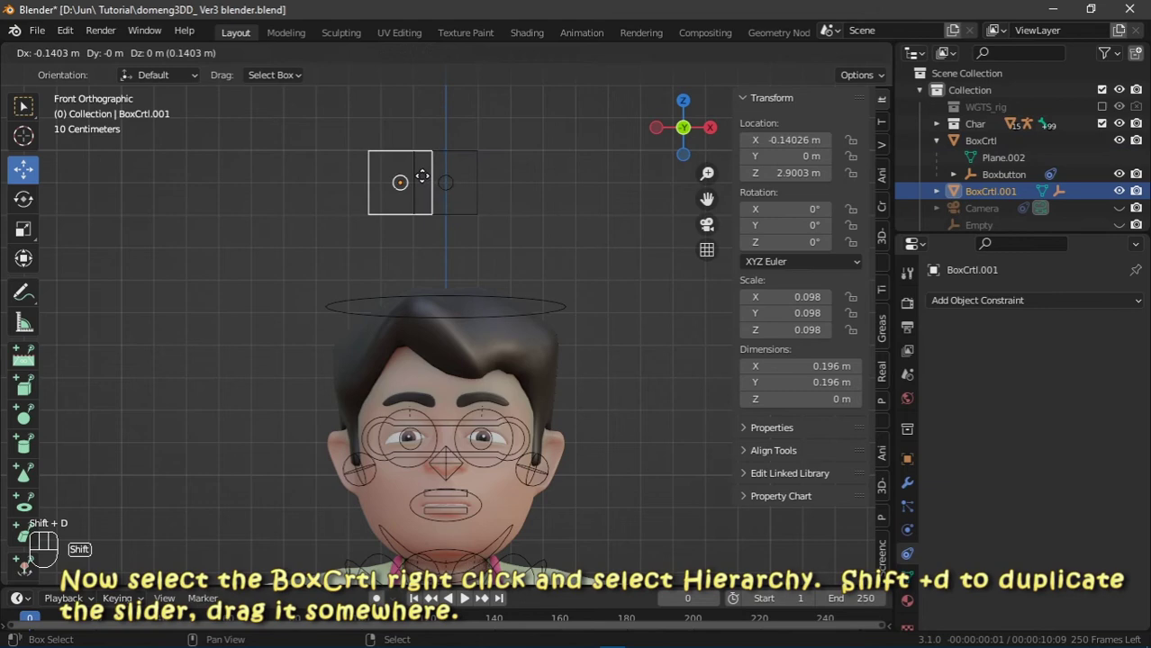
pyautogui.rightClick(389, 185)
pyautogui.moveTo(506, 182); pyautogui.dragTo(406, 182)
pyautogui.click(405, 182)
# - Move the duplicated slider above the original box, to X about -0.098 m and Z about 3.11 m
pyautogui.keyDown('shift'); pyautogui.moveTo(421, 182); pyautogui.dragTo(404, 283, button='middle'); pyautogui.keyUp('shift')
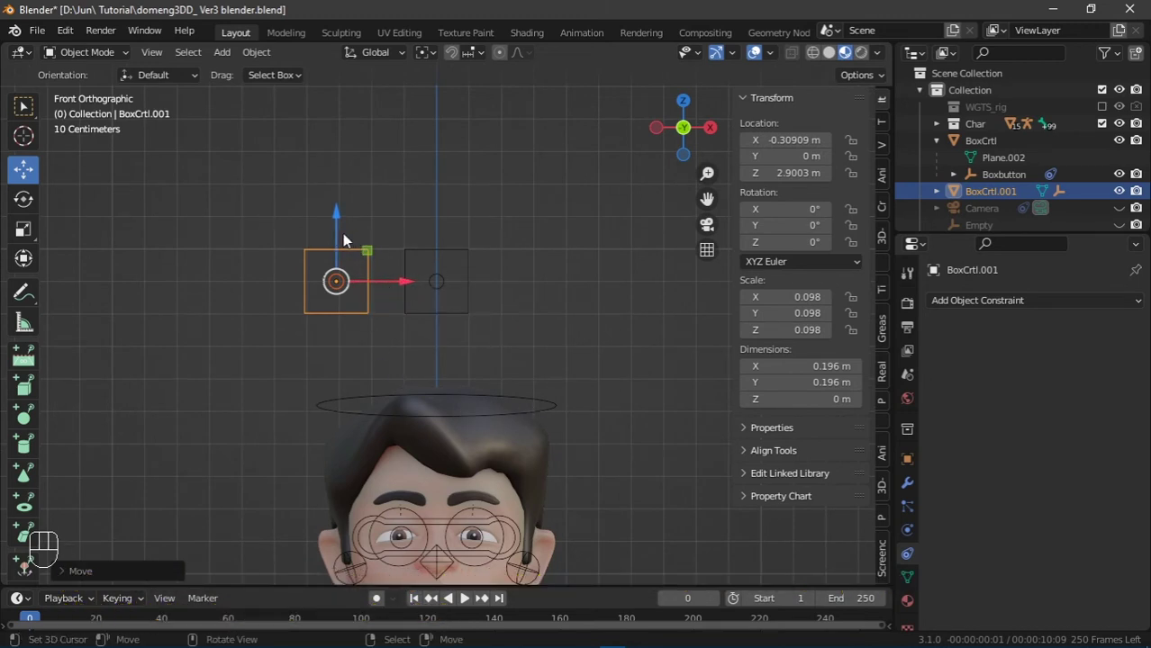
pyautogui.moveTo(342, 233); pyautogui.dragTo(384, 169)
pyautogui.moveTo(412, 224); pyautogui.dragTo(470, 190)
pyautogui.scroll(2, 491, 231)
pyautogui.scroll(2, 490, 234)
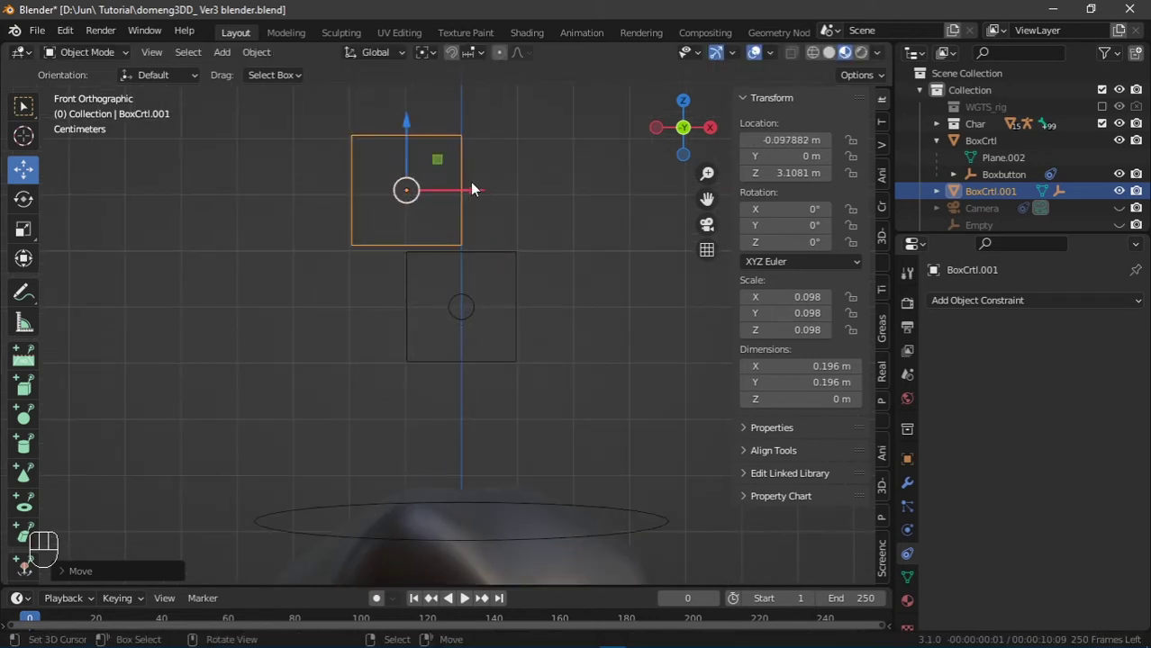
# - In Edit Mode, select all vertices of BoxCrtl.001 and scale them along X into a slim outline about 0.0365 m wide
pyautogui.keyDown('shift'); pyautogui.moveTo(470, 190); pyautogui.dragTo(468, 271, button='middle'); pyautogui.keyUp('shift')
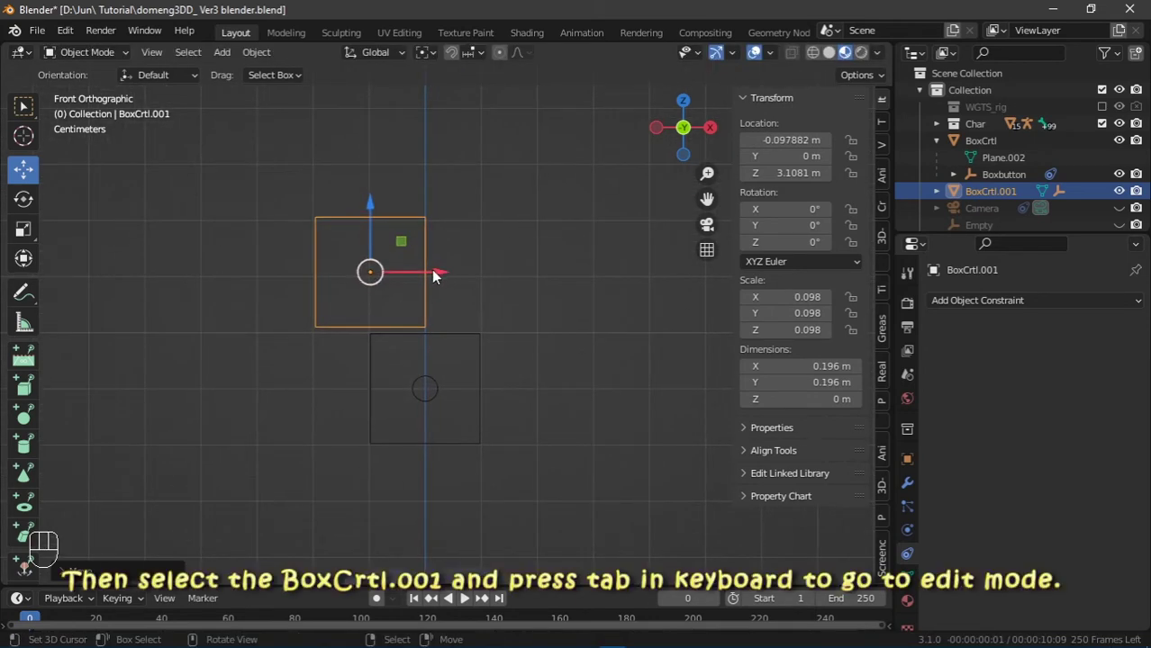
pyautogui.click(369, 285)
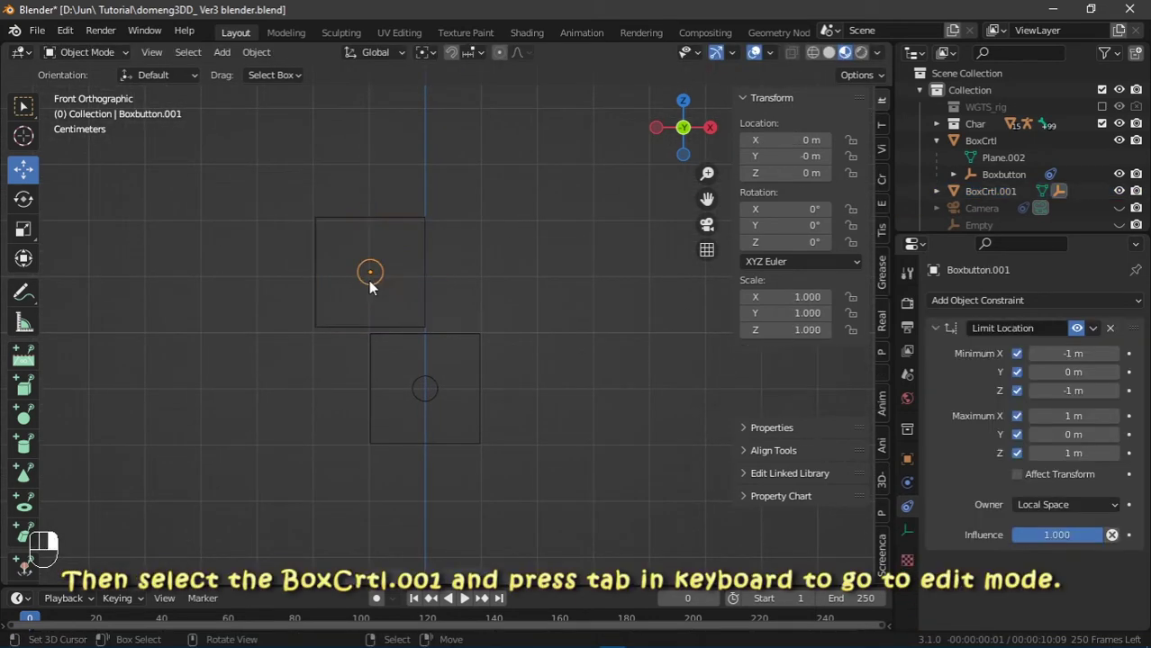
pyautogui.click(318, 217)
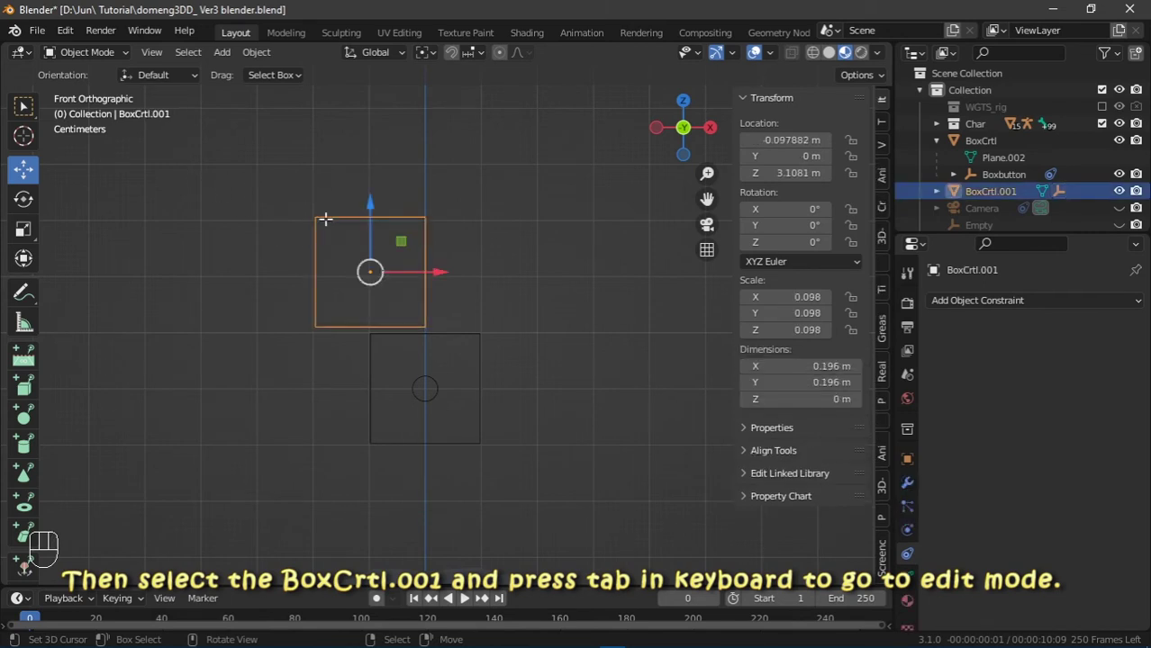
pyautogui.press('Tab')
pyautogui.press('c')
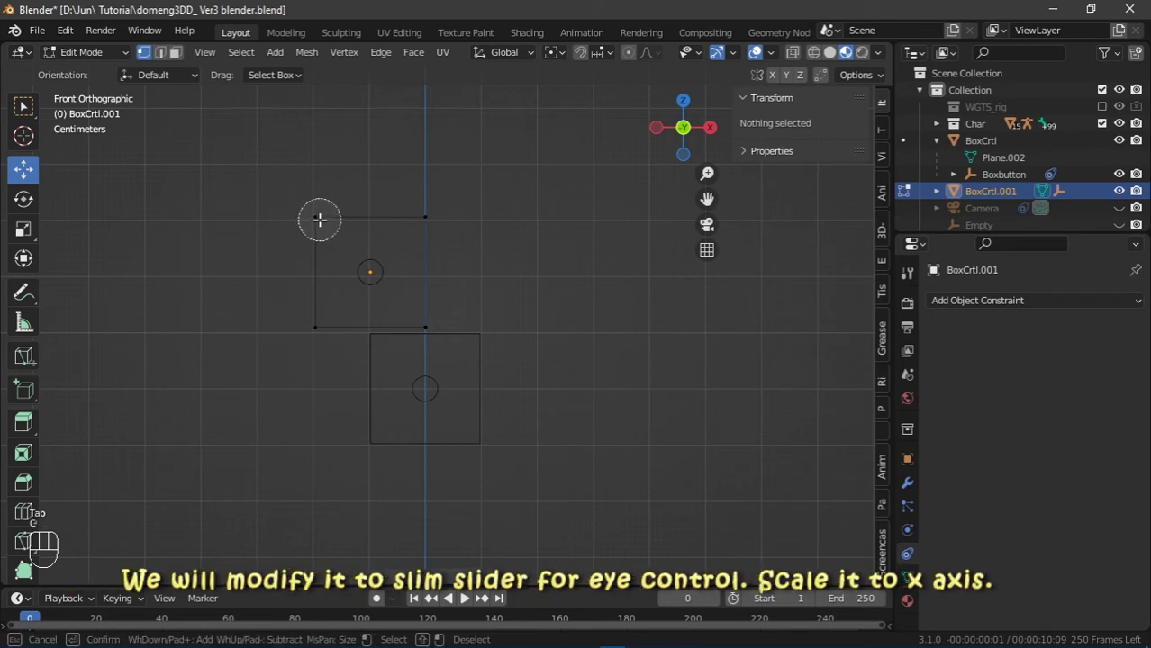
pyautogui.moveTo(317, 220)
pyautogui.mouseDown()
pyautogui.moveTo(318, 254)
pyautogui.moveTo(470, 271)
pyautogui.moveTo(330, 195)
pyautogui.mouseUp()
pyautogui.press('Escape')
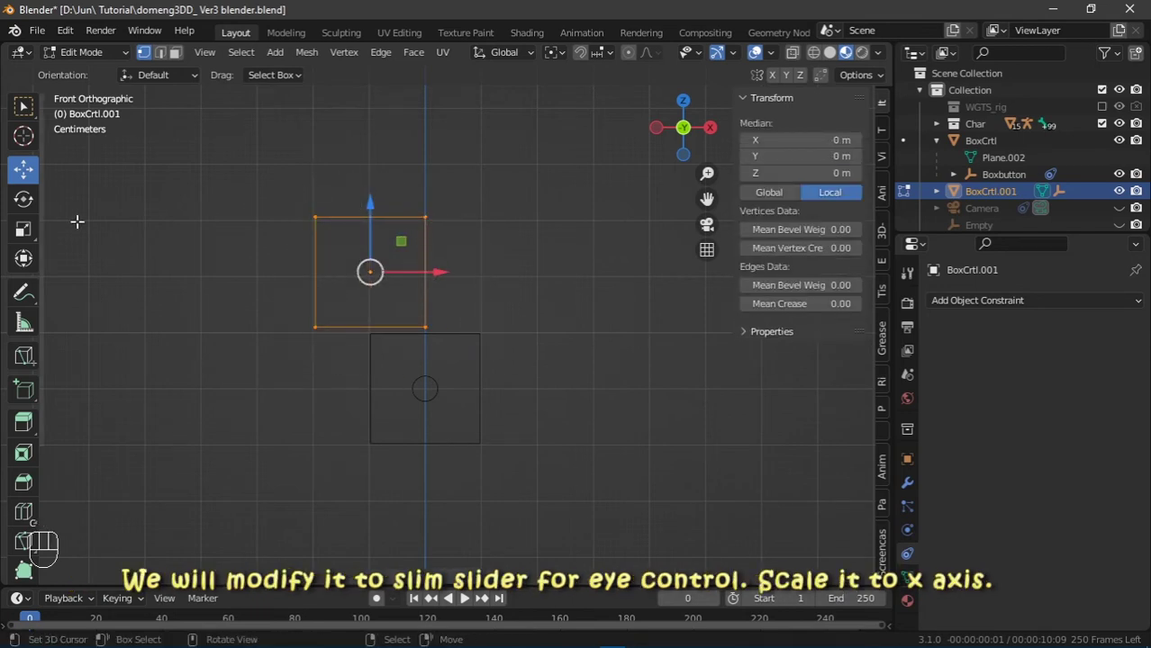
pyautogui.click(24, 229)
pyautogui.click(23, 259)
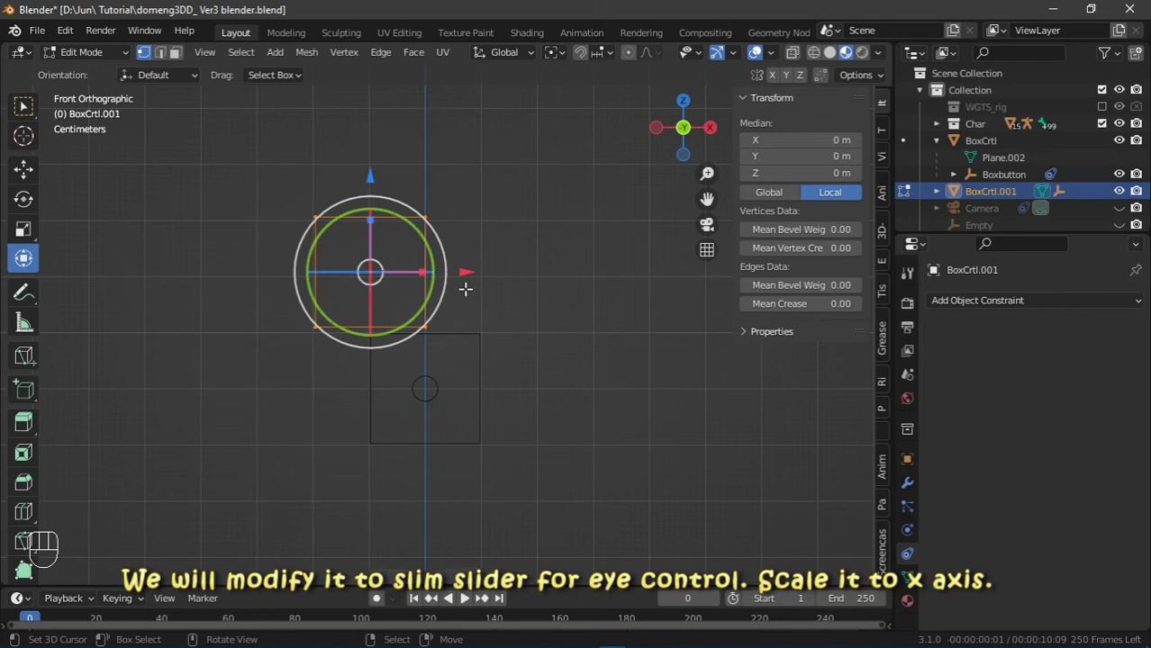
pyautogui.moveTo(420, 272); pyautogui.dragTo(377, 269)
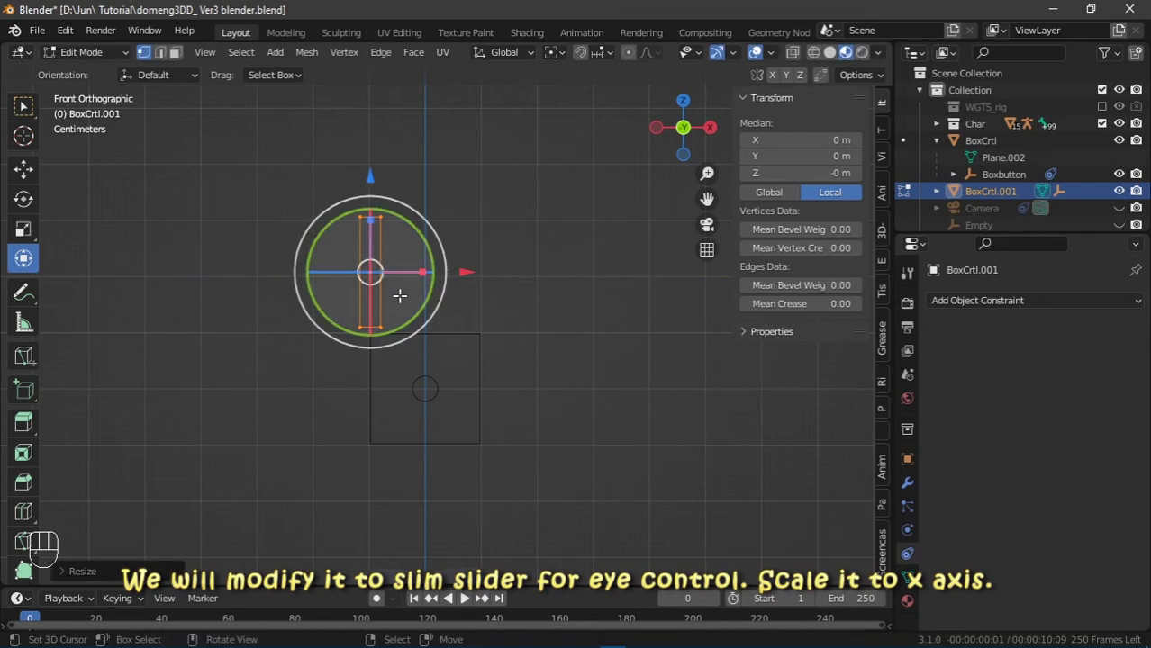
# - Nudge the slim outline's vertices slightly downward to a local median Y of about -0.031 m and return to Object Mode
pyautogui.click(22, 171)
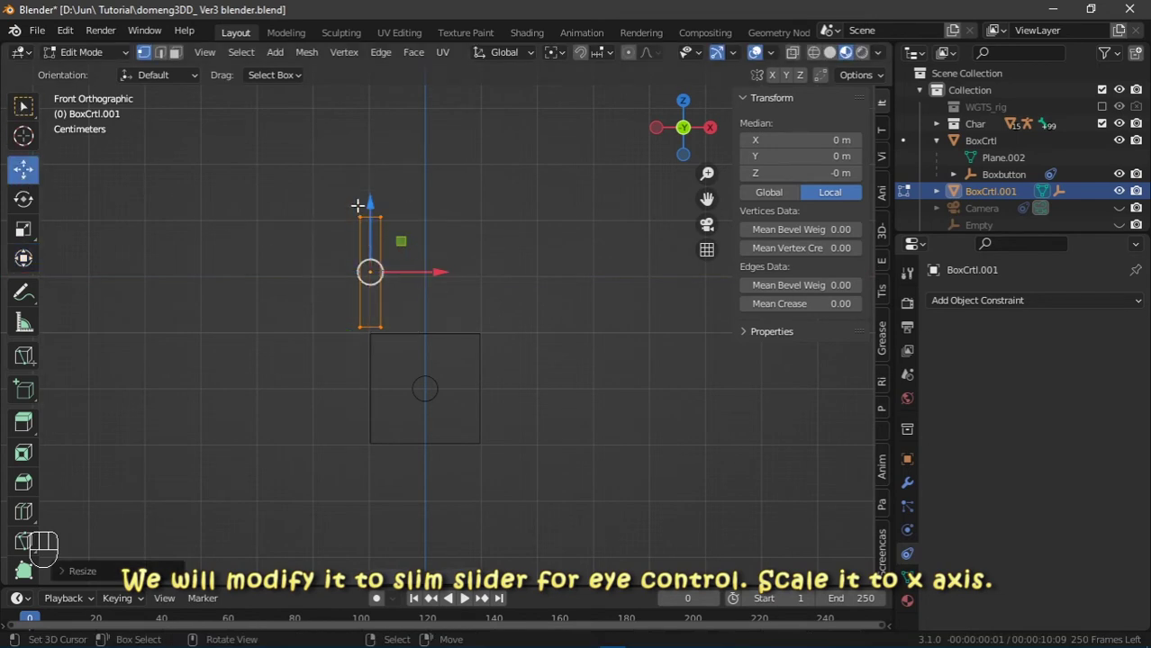
pyautogui.moveTo(370, 200); pyautogui.dragTo(374, 200)
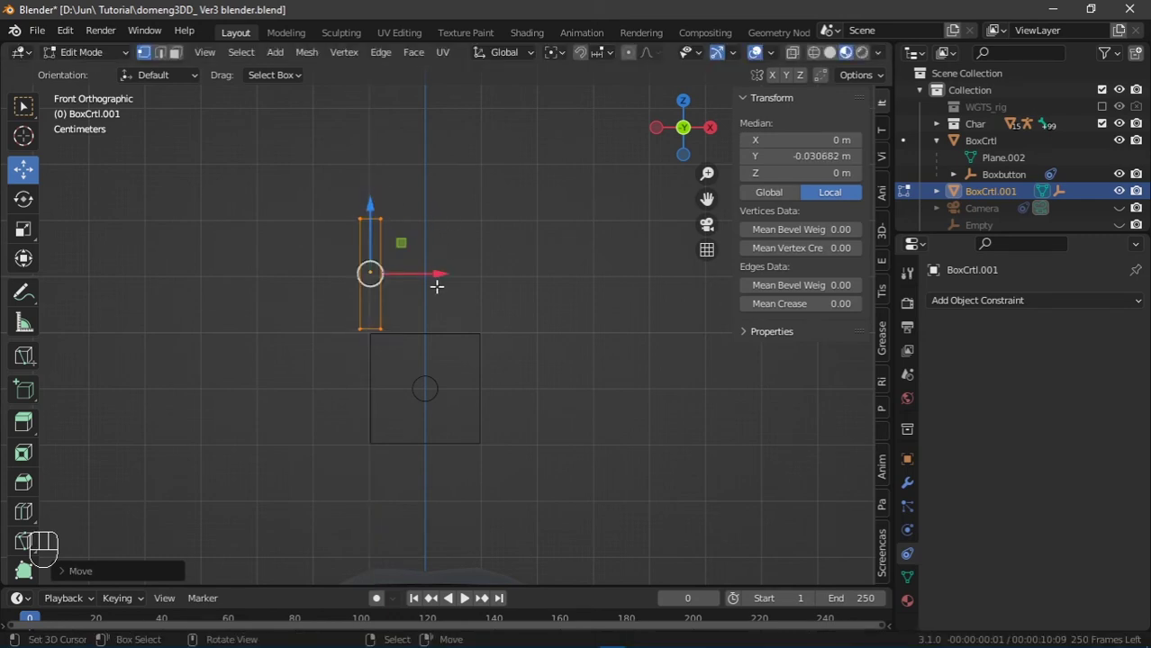
pyautogui.press('Tab')
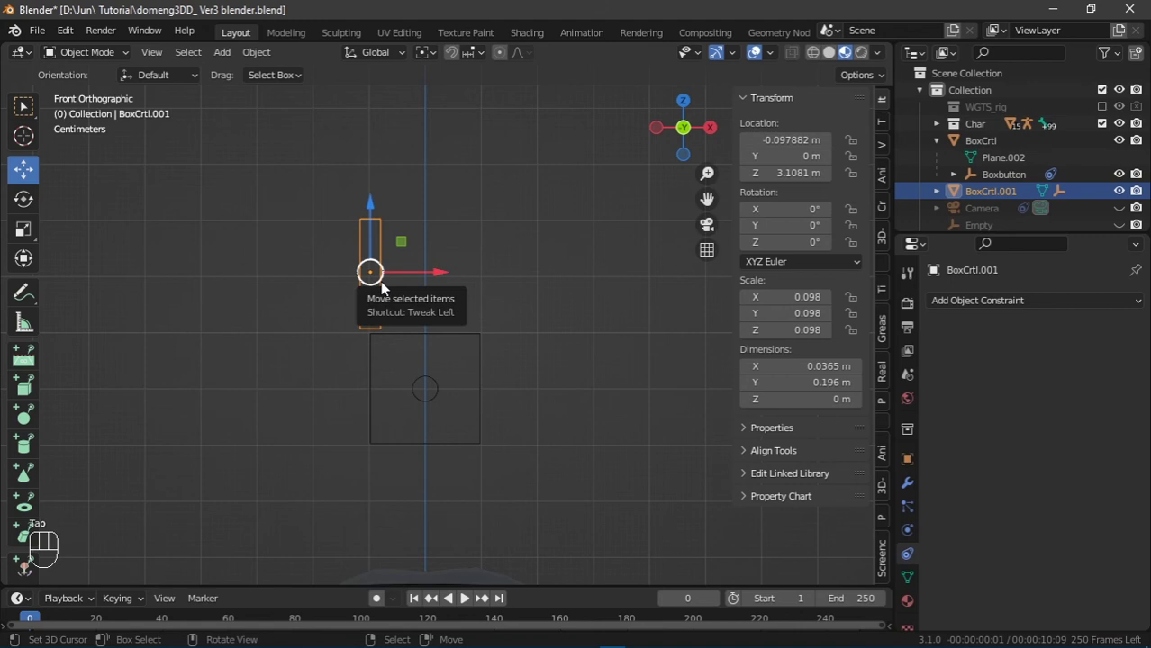
pyautogui.press('Tab')
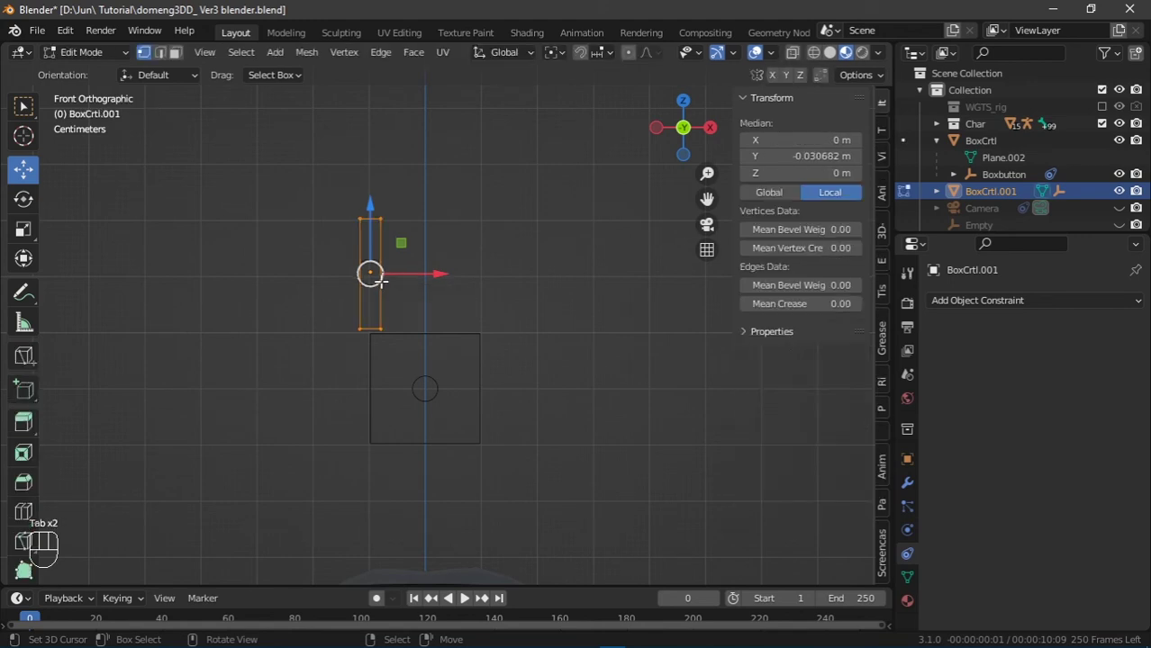
pyautogui.press('Tab')
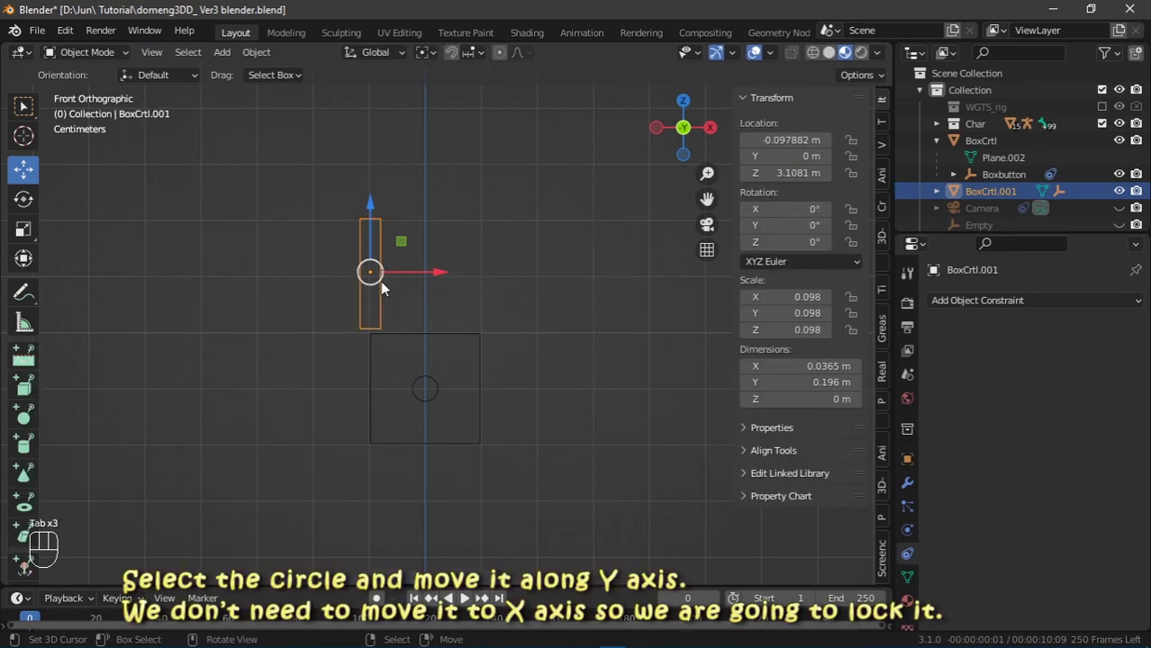
# - Try moving Boxbutton.001 vertically in the slim outline, and move it sideways to X about 1.04 m
pyautogui.moveTo(370, 272); pyautogui.dragTo(367, 171)
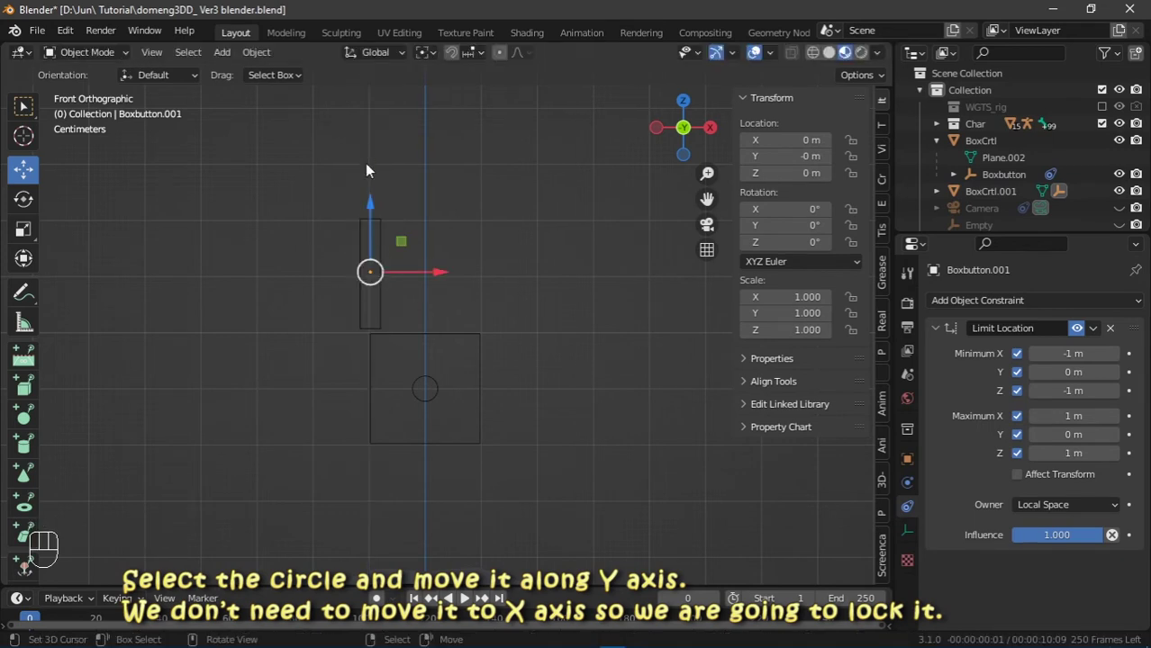
pyautogui.moveTo(429, 271); pyautogui.dragTo(475, 250)
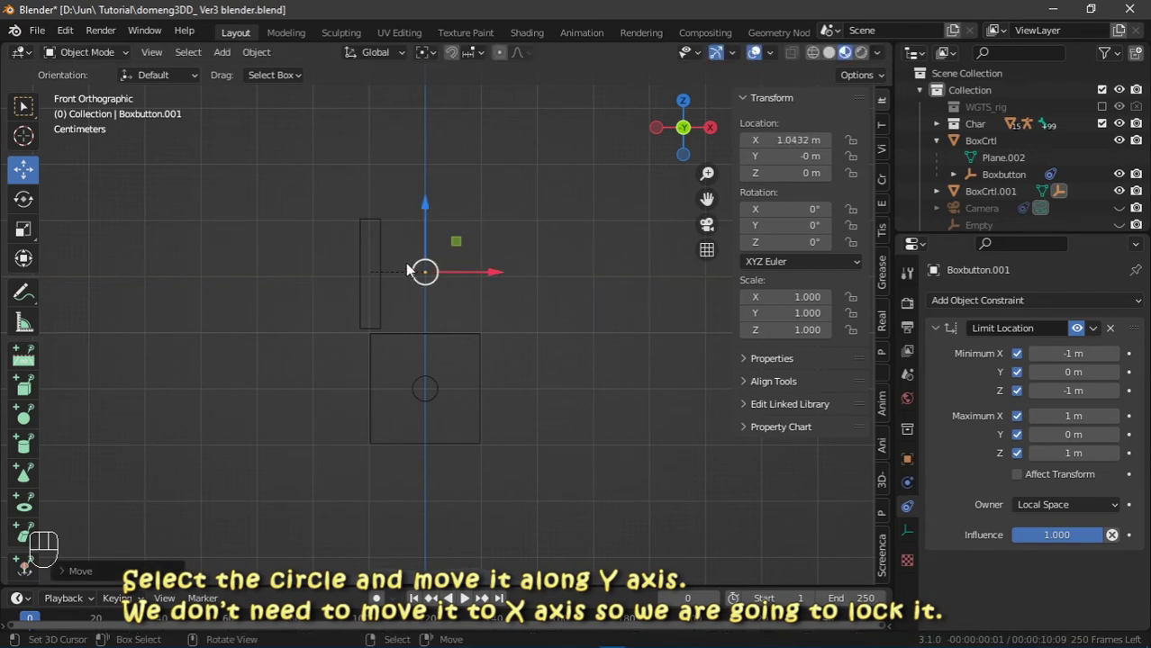
# - In Boxbutton.001's Limit Location constraint, set Minimum X and Maximum X to 0 m
pyautogui.click(1055, 353)
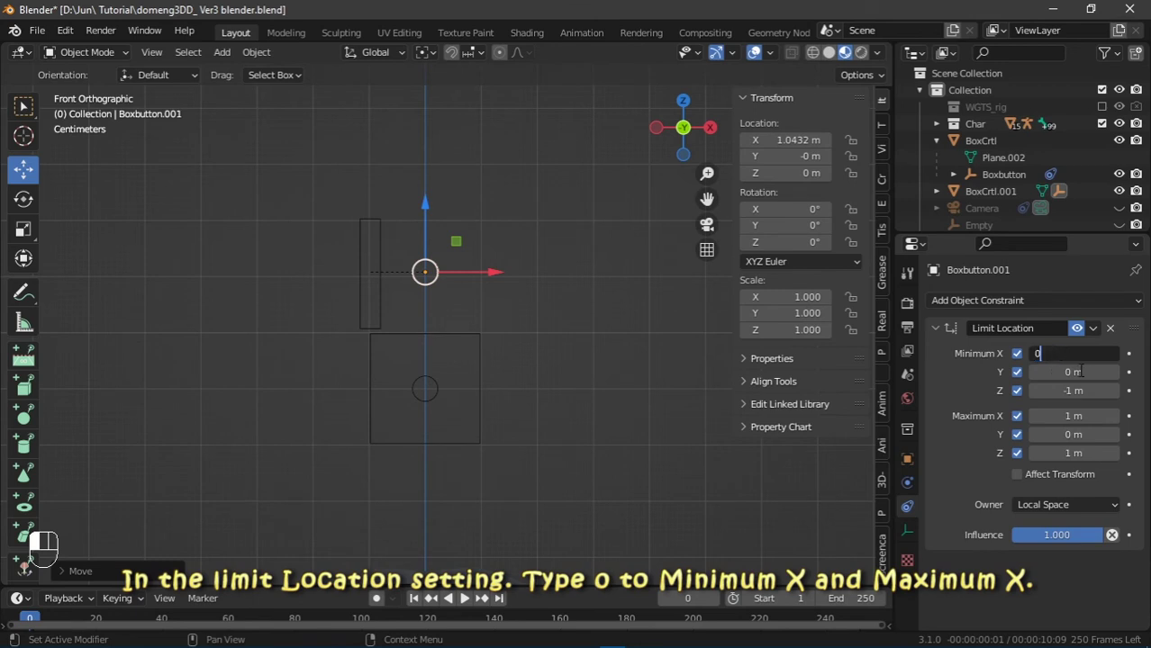
pyautogui.write('0')
pyautogui.press('Return')
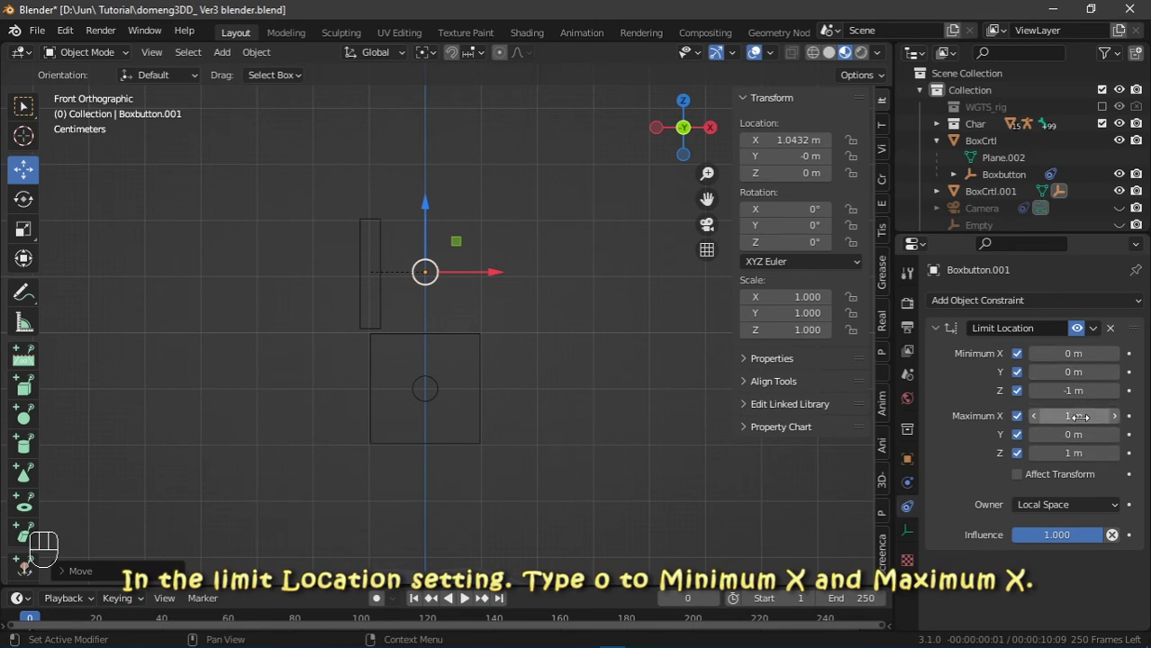
pyautogui.click(1079, 417)
pyautogui.write('0')
pyautogui.press('Return')
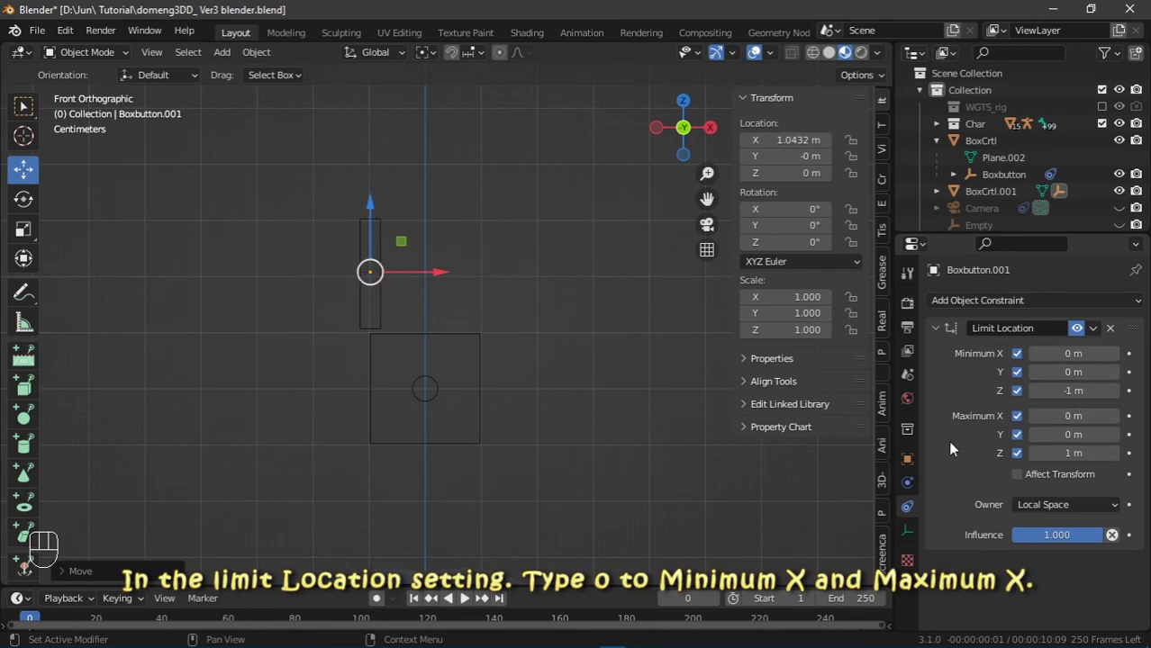
# - Try moving Boxbutton.001 sideways and vertically in the slim outline to test its location limits
pyautogui.moveTo(433, 274)
pyautogui.mouseDown()
pyautogui.moveTo(504, 282)
pyautogui.moveTo(437, 293)
pyautogui.mouseUp()
pyautogui.rightClick(437, 293)
pyautogui.moveTo(365, 233); pyautogui.dragTo(379, 159)
pyautogui.rightClick(379, 160)
# - Select the slim outline BoxCrtl.001 and rename it SliderCrtl
pyautogui.click(375, 230)
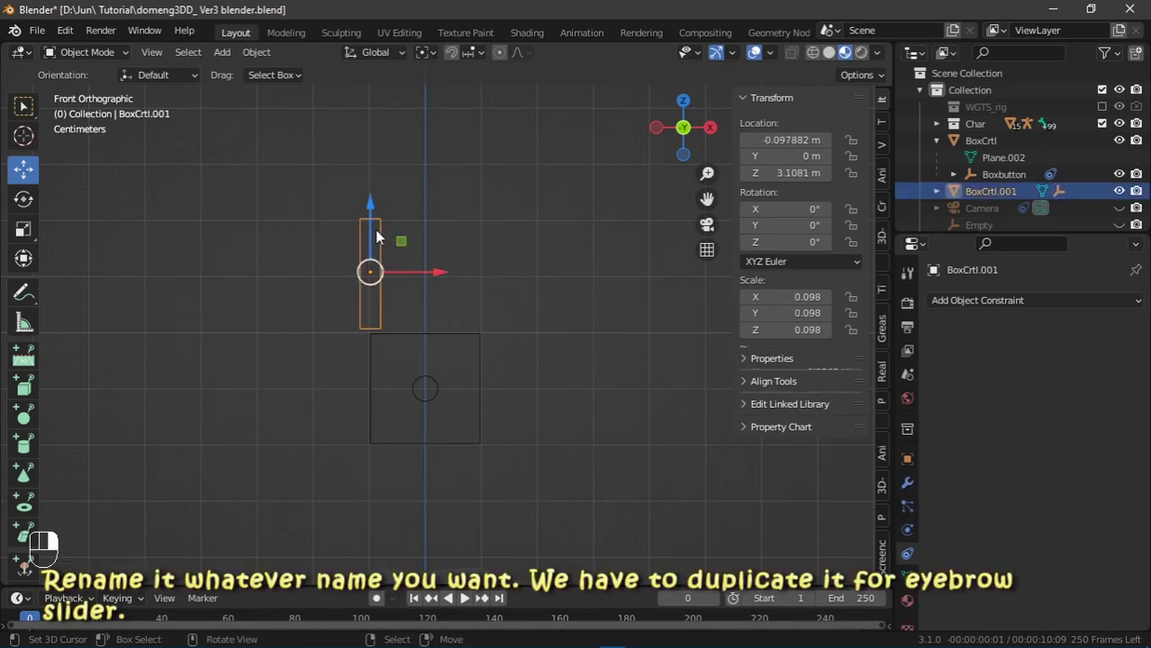
pyautogui.doubleClick(997, 190)
pyautogui.scroll(-1, 997, 189)
pyautogui.write('Slider')
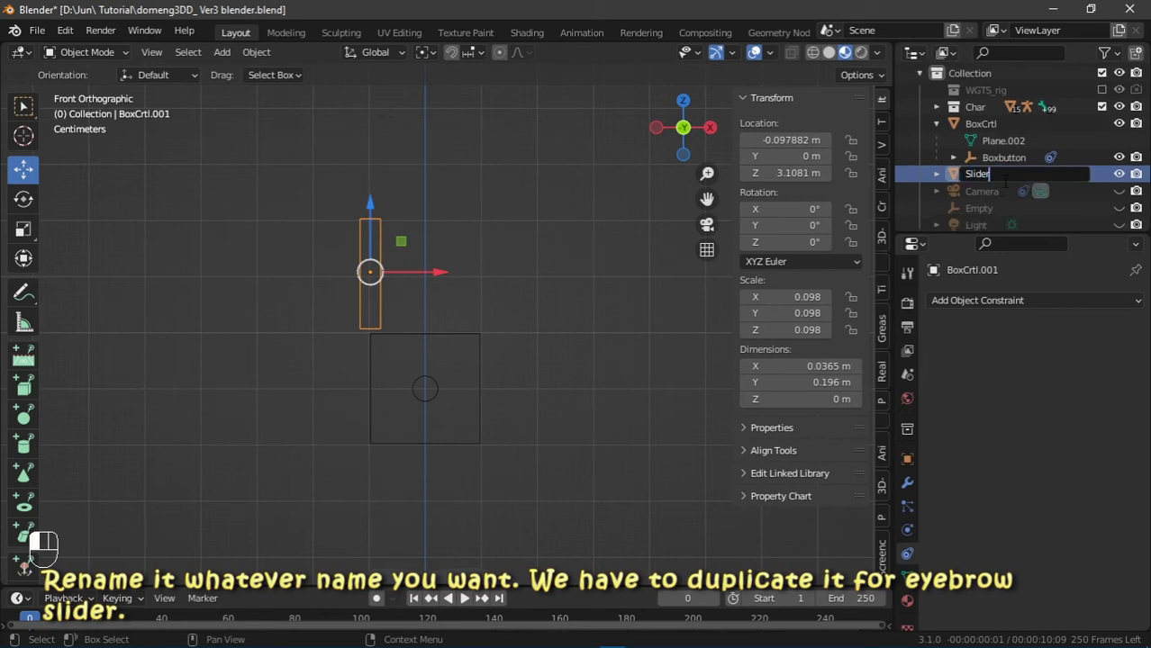
pyautogui.write('Crtl')
pyautogui.press('Return')
# - Rename the child Boxbutton.001 as SliderBttn1 and its parent outline as SliderCrtl1
pyautogui.scroll(-1, 1001, 183)
pyautogui.click(936, 215)
pyautogui.scroll(-1, 960, 146)
pyautogui.doubleClick(1002, 218)
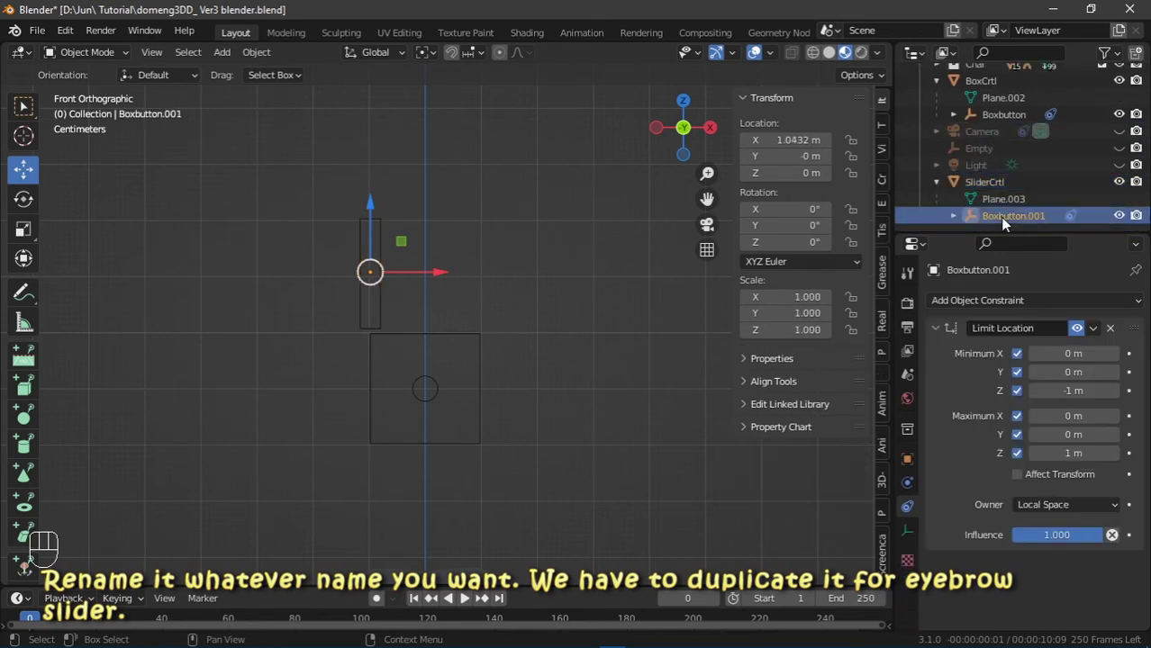
pyautogui.write('Slider')
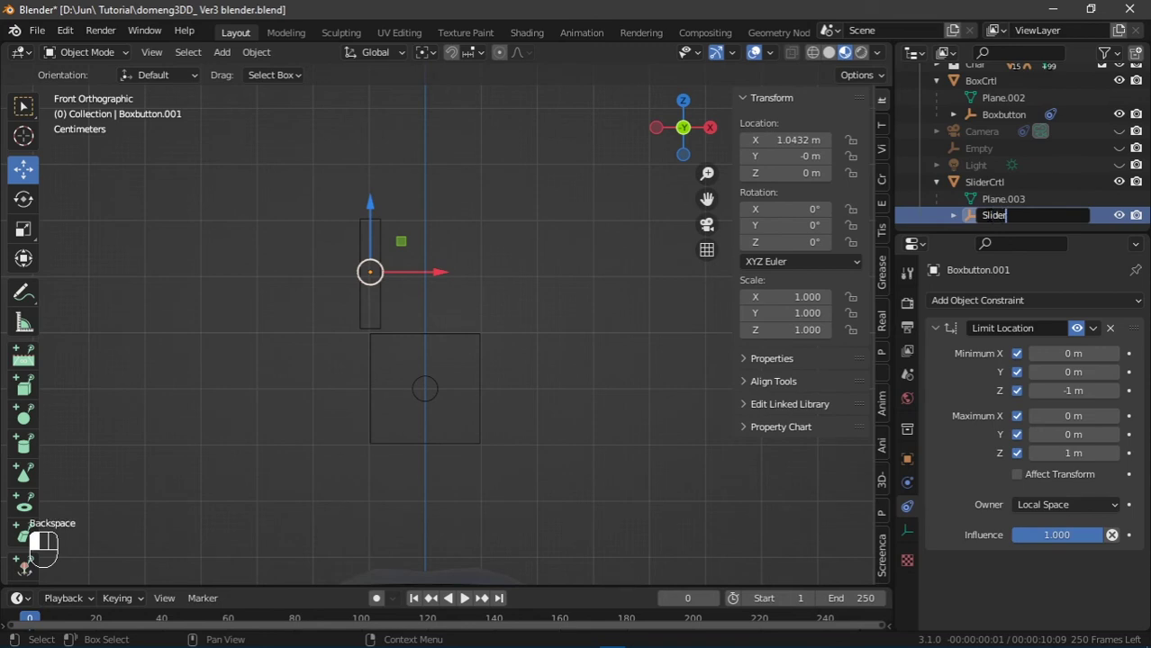
pyautogui.write('Bttn1')
pyautogui.press('Return')
pyautogui.click(1019, 181)
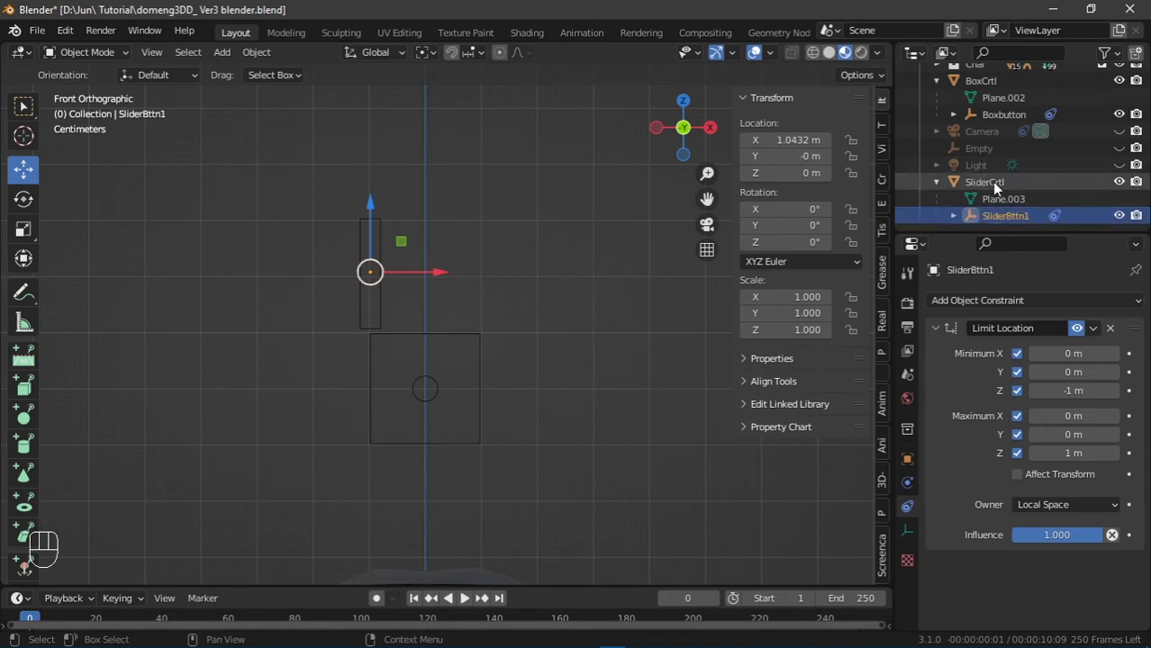
# - Try moving the SliderCrtl1 outline sideways and SliderBttn1 vertically to test the slider
pyautogui.moveTo(435, 271); pyautogui.dragTo(506, 268)
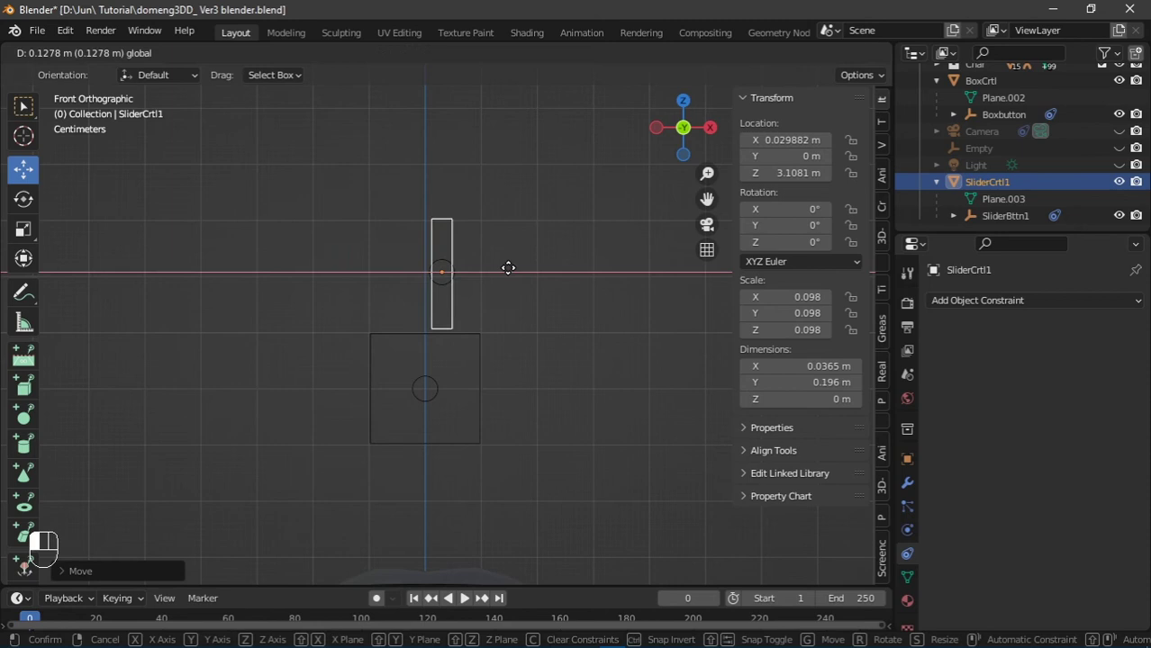
pyautogui.rightClick(506, 267)
pyautogui.click(987, 216)
pyautogui.moveTo(371, 236); pyautogui.dragTo(384, 295)
pyautogui.rightClick(384, 295)
# - Select the whole SliderCrtl1 hierarchy, duplicate it and move the copy along X to about 0.098 m
pyautogui.click(370, 226)
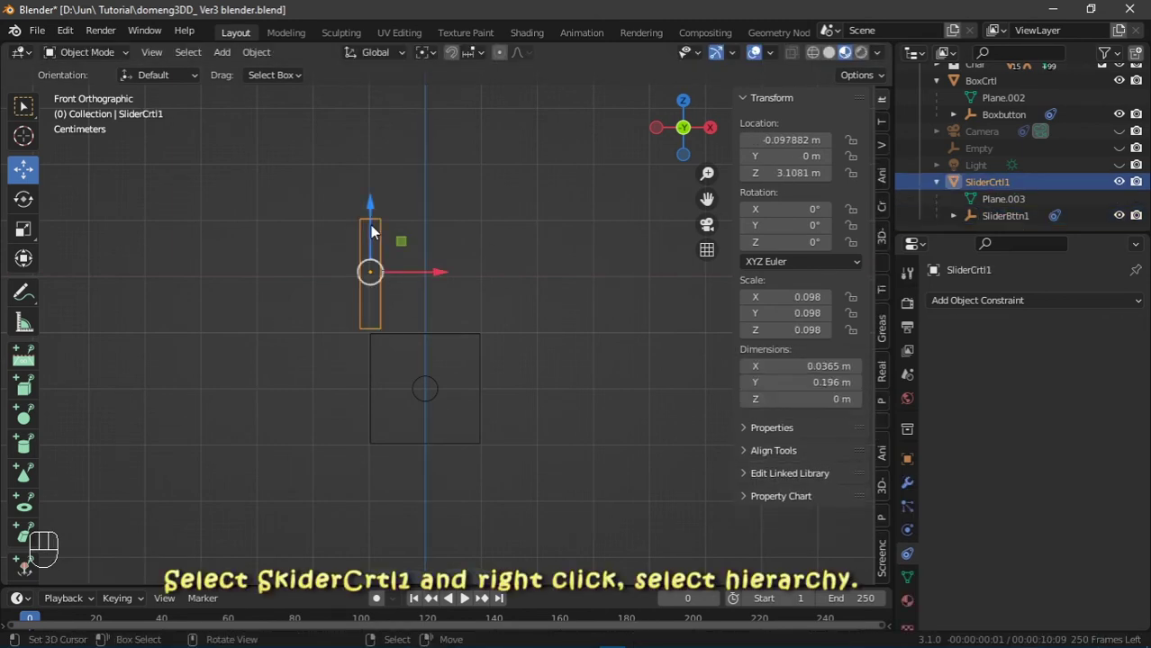
pyautogui.rightClick(990, 181)
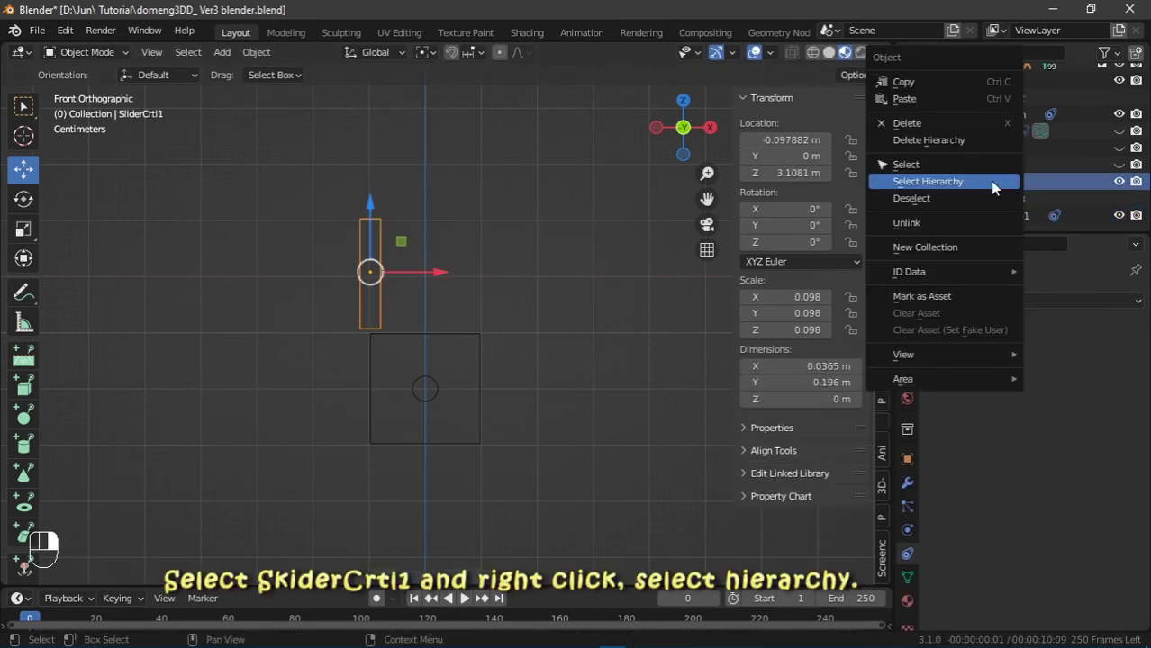
pyautogui.click(990, 181)
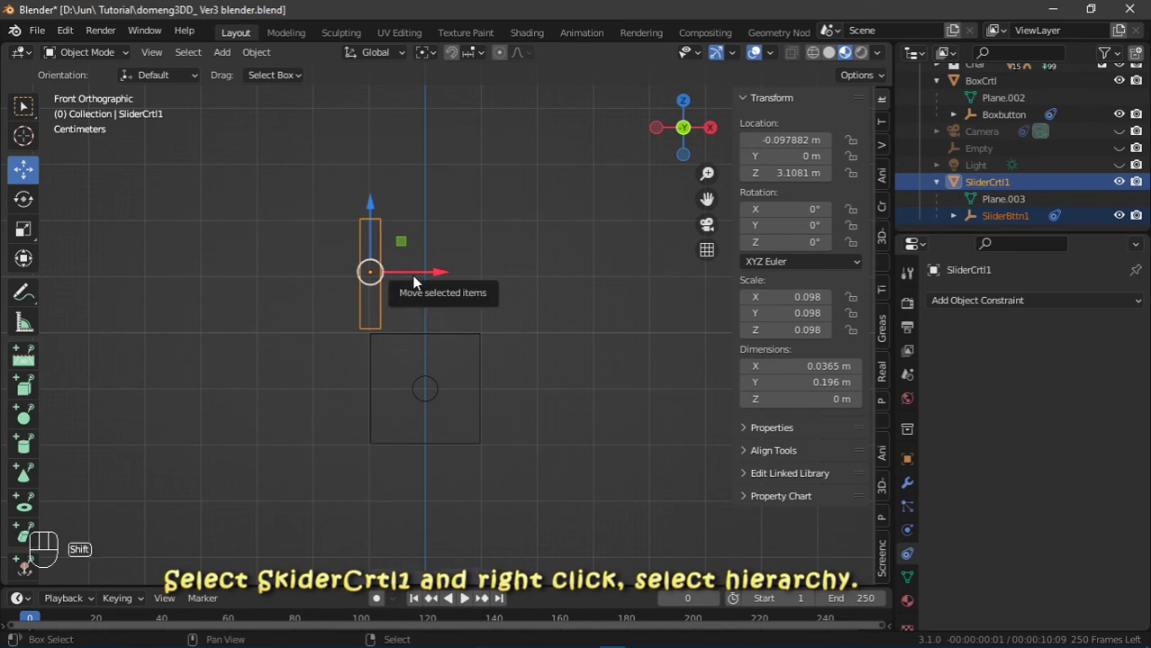
pyautogui.hotkey('shift', 'd')
pyautogui.rightClick(452, 286)
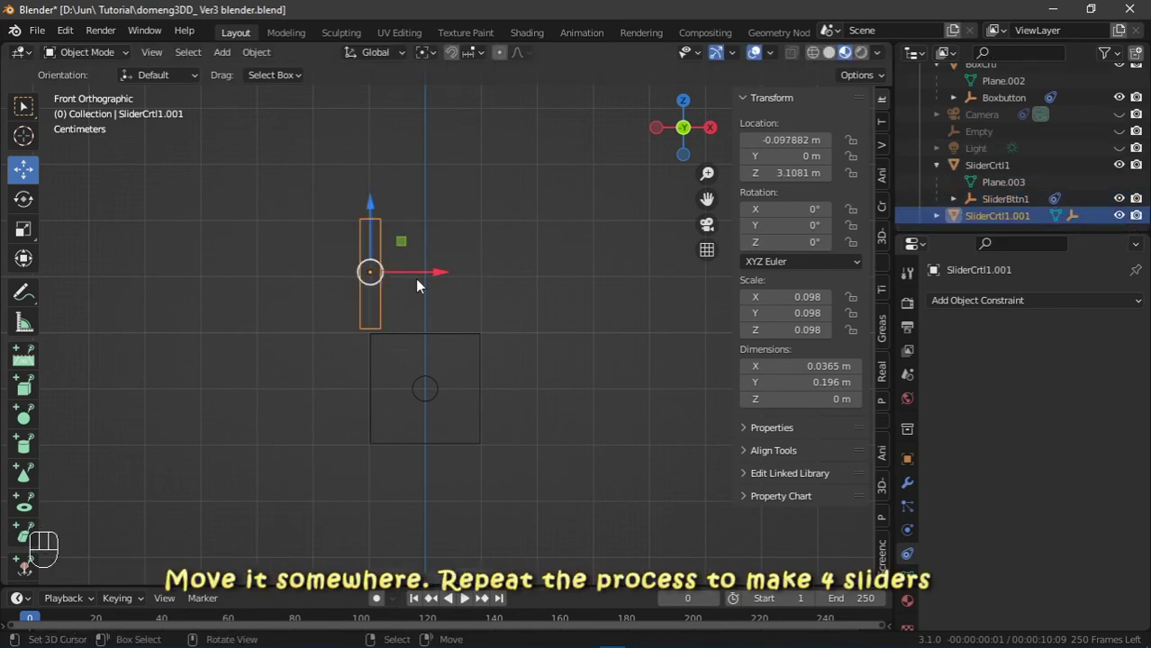
pyautogui.press('g')
pyautogui.press('x')
pyautogui.click(561, 259)
# - Rename the duplicated outline SliderCrtl2 and its child button SliderBttn2
pyautogui.doubleClick(1007, 216)
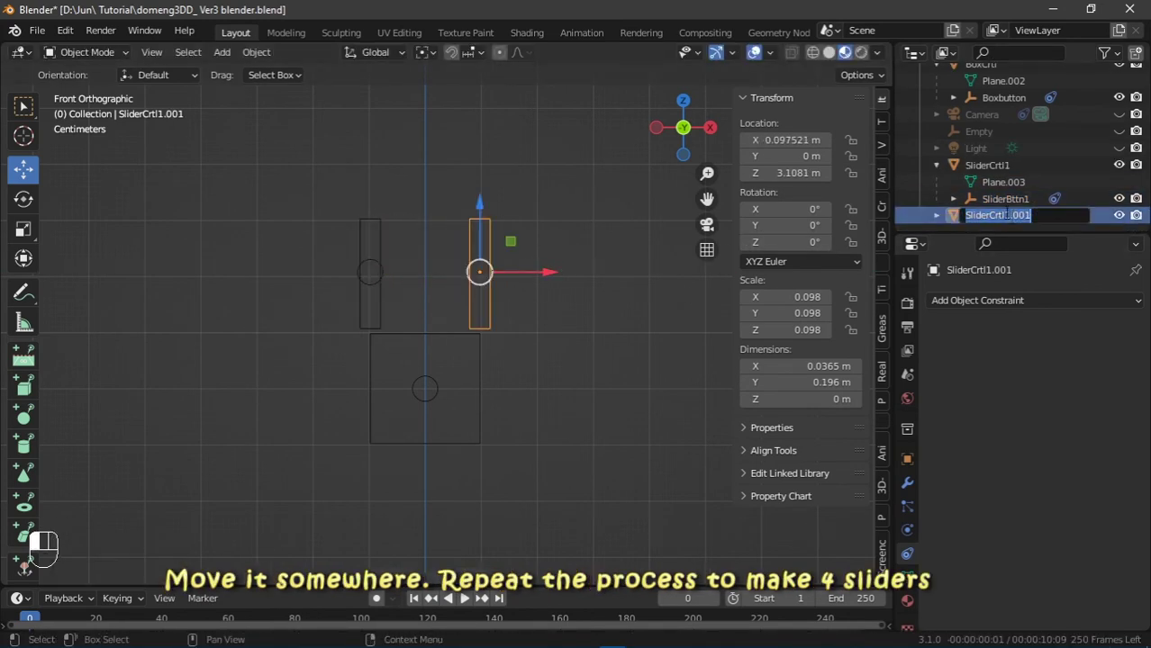
pyautogui.moveTo(1005, 216); pyautogui.dragTo(1035, 216)
pyautogui.write('2')
pyautogui.press('Return')
pyautogui.click(936, 216)
pyautogui.scroll(-2, 980, 191)
pyautogui.doubleClick(1030, 216)
pyautogui.press('Return')
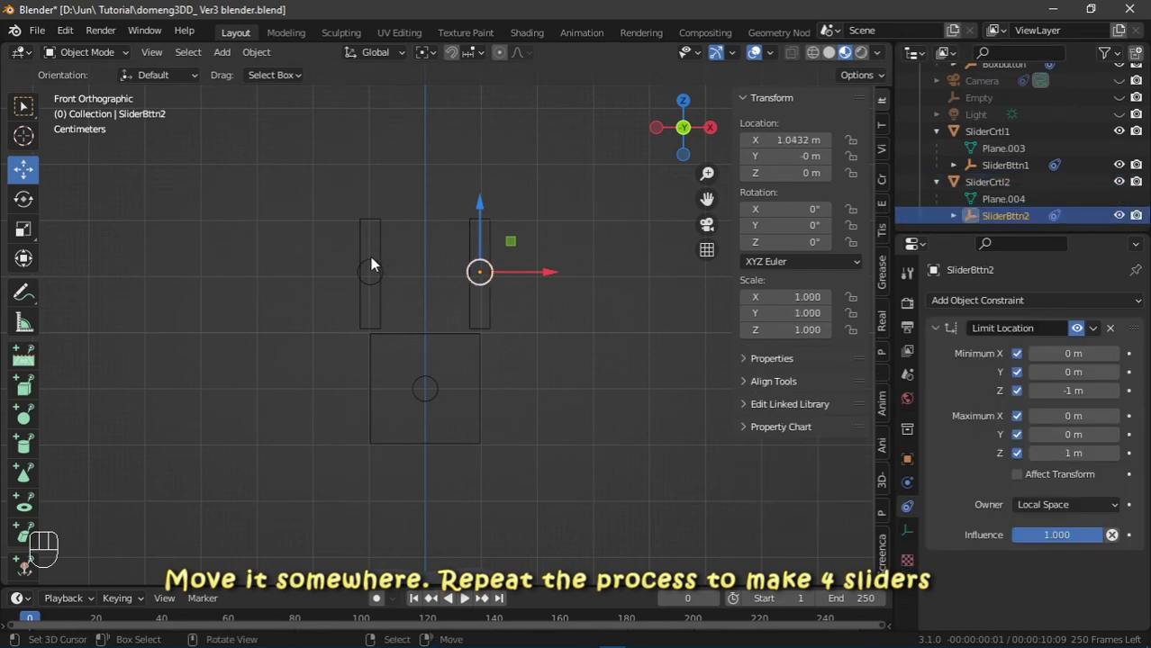
# - Duplicate the SliderCrtl2 hierarchy twice, placing the copies at X about -0.032 m and 0.024 m, both at Z about 3.21 m
pyautogui.rightClick(479, 219)
pyautogui.keyDown('shift'); pyautogui.moveTo(478, 201); pyautogui.dragTo(487, 215, button='middle'); pyautogui.keyUp('shift')
pyautogui.rightClick(1027, 189)
pyautogui.click(1028, 190)
pyautogui.hotkey('shift', 'd')
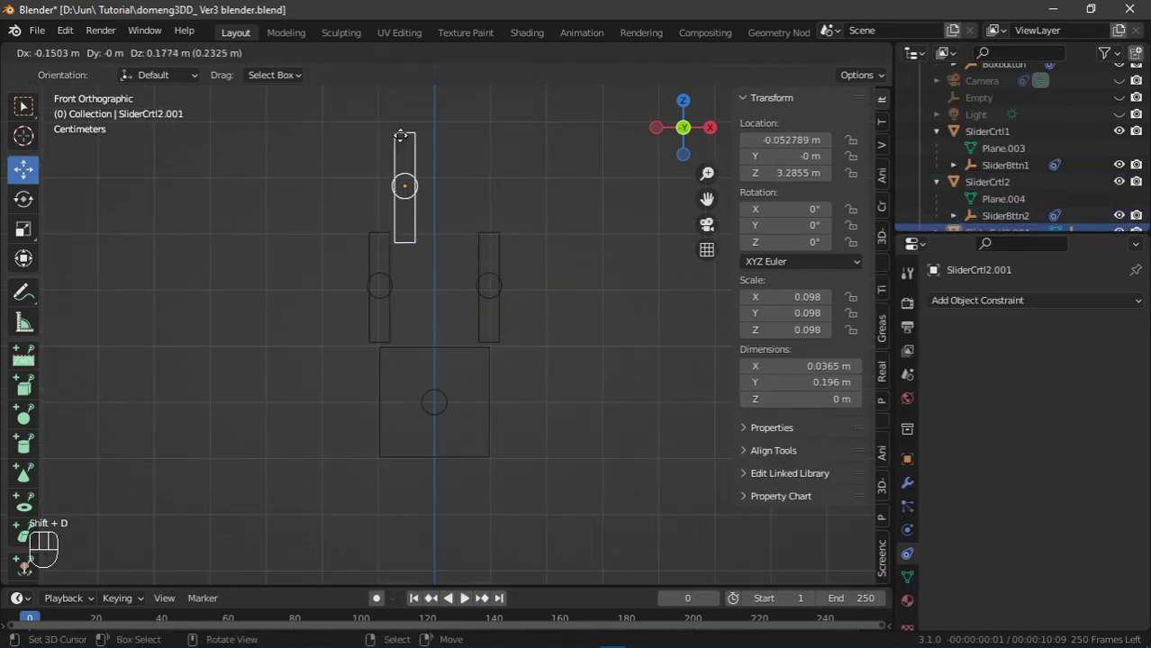
pyautogui.click(424, 227)
pyautogui.moveTo(492, 227)
pyautogui.mouseDown()
pyautogui.moveTo(524, 228)
pyautogui.moveTo(499, 218)
pyautogui.mouseUp()
pyautogui.keyDown('shift'); pyautogui.click(427, 182); pyautogui.keyUp('shift')
pyautogui.rightClick(403, 196)
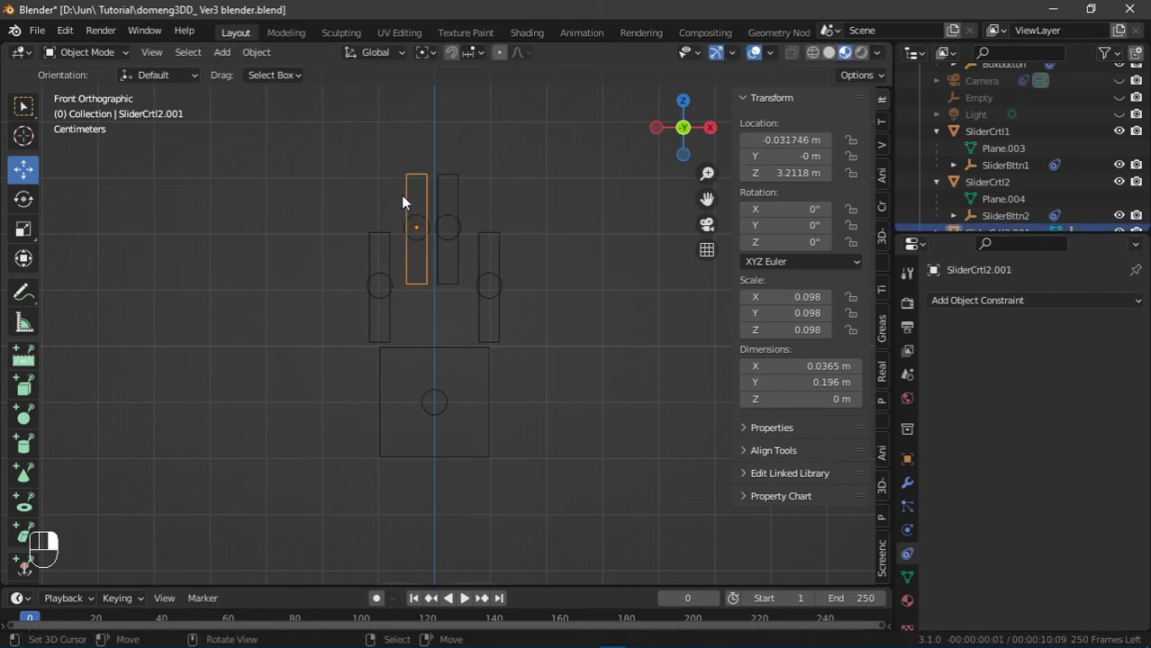
# - Rename the SliderCrtl2.001 outline as SliderCrtl3 and its child button as SliderBttn3
pyautogui.scroll(-1, 982, 200)
pyautogui.doubleClick(993, 195)
pyautogui.write('3')
pyautogui.moveTo(1032, 199)
pyautogui.mouseDown()
pyautogui.moveTo(1001, 199)
pyautogui.moveTo(1023, 216)
pyautogui.mouseUp()
pyautogui.press('Return')
pyautogui.scroll(-1, 985, 184)
pyautogui.doubleClick(1018, 216)
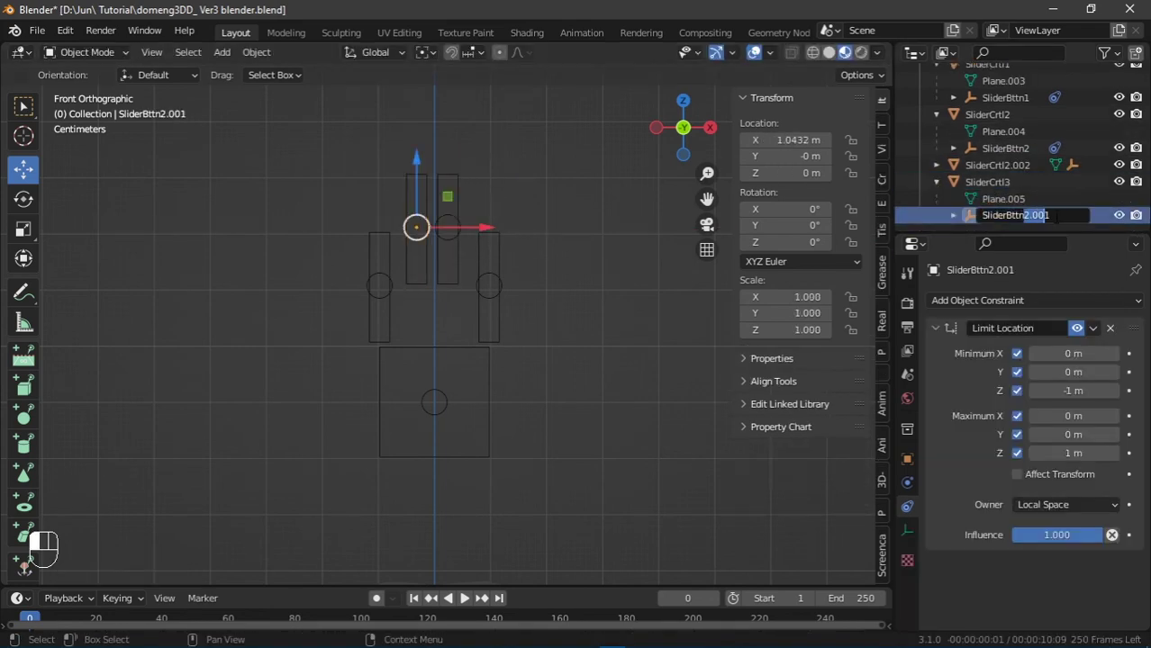
pyautogui.write('3')
pyautogui.press('Return')
# - Rename the SliderCrtl2.002 outline as SliderCrtl4 and its child button as SliderBttn4
pyautogui.doubleClick(1011, 165)
pyautogui.write('4')
pyautogui.press('Return')
pyautogui.scroll(-2, 1035, 180)
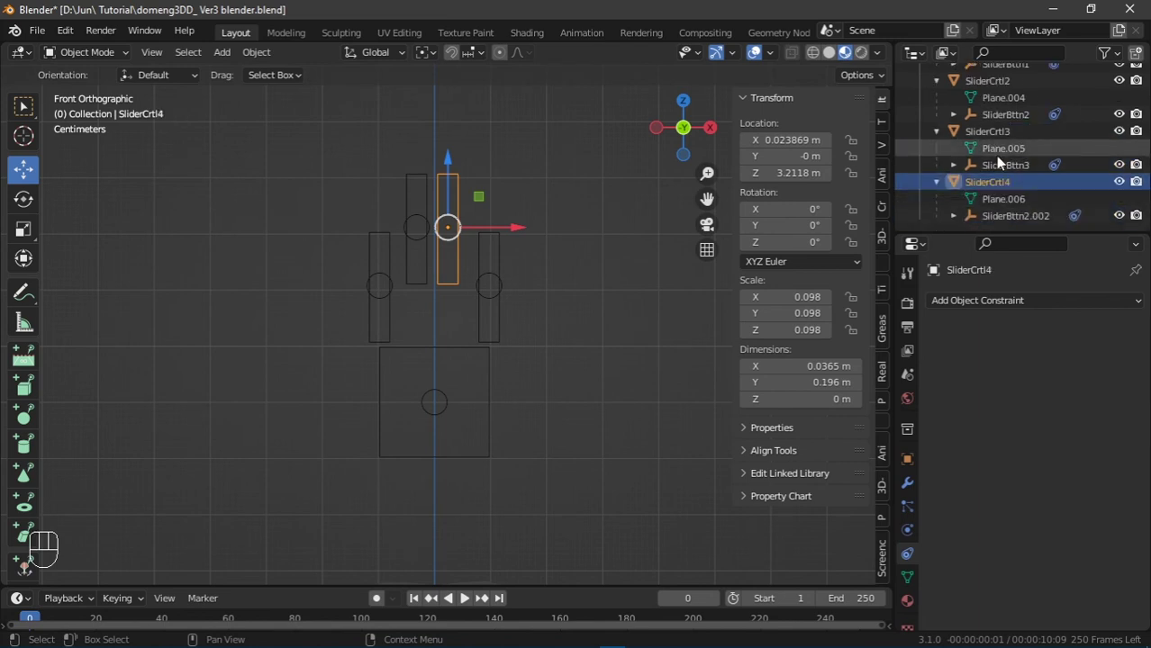
pyautogui.doubleClick(1005, 215)
pyautogui.write('4')
pyautogui.press('Return')
# - Add a text object and rotate it 90° around X so that it faces the front view
pyautogui.scroll(-1, 259, 280)
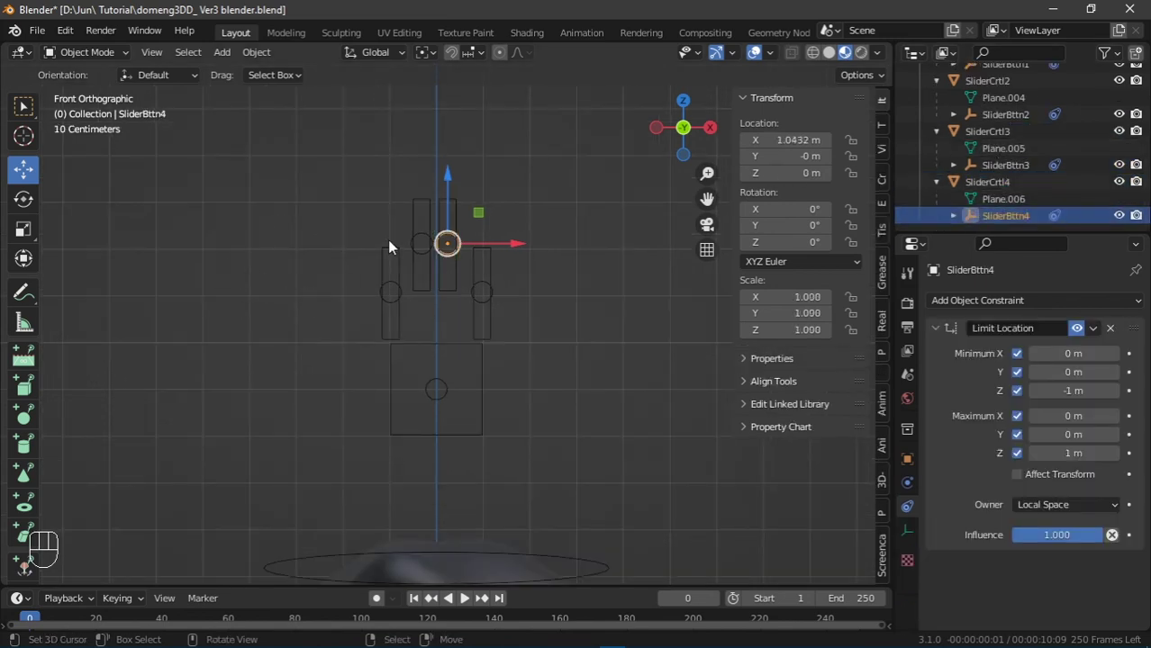
pyautogui.scroll(-3, 359, 334)
pyautogui.keyDown('shift'); pyautogui.moveTo(452, 282); pyautogui.dragTo(520, 249, button='middle'); pyautogui.keyUp('shift')
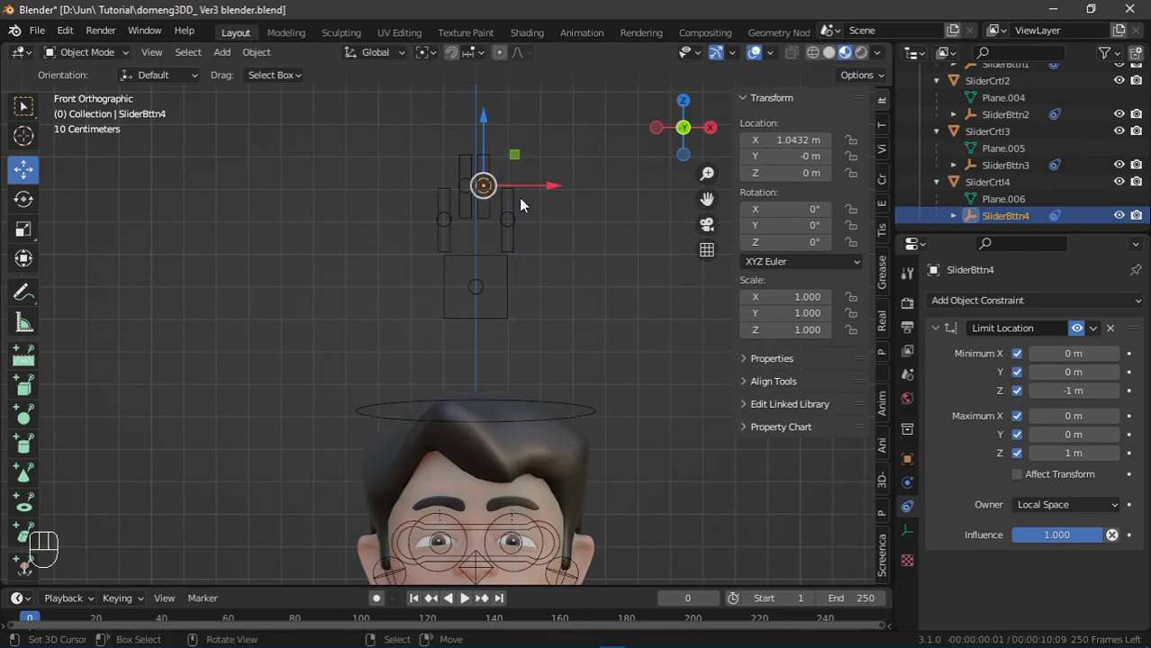
pyautogui.click(221, 51)
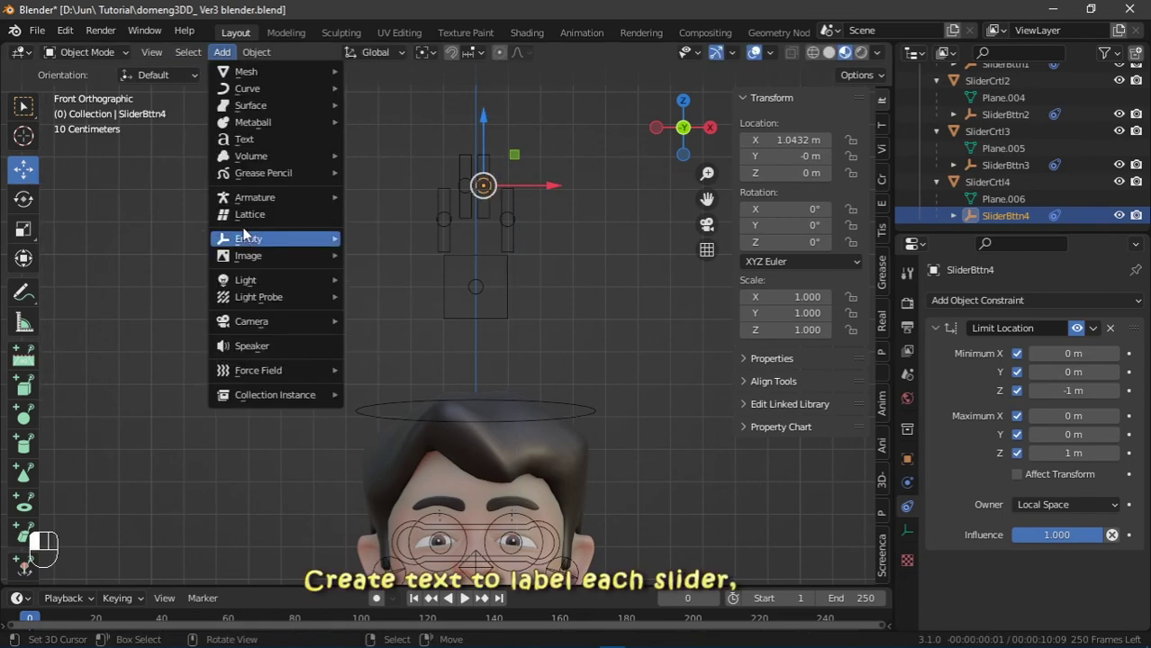
pyautogui.click(289, 136)
pyautogui.scroll(-8, 465, 354)
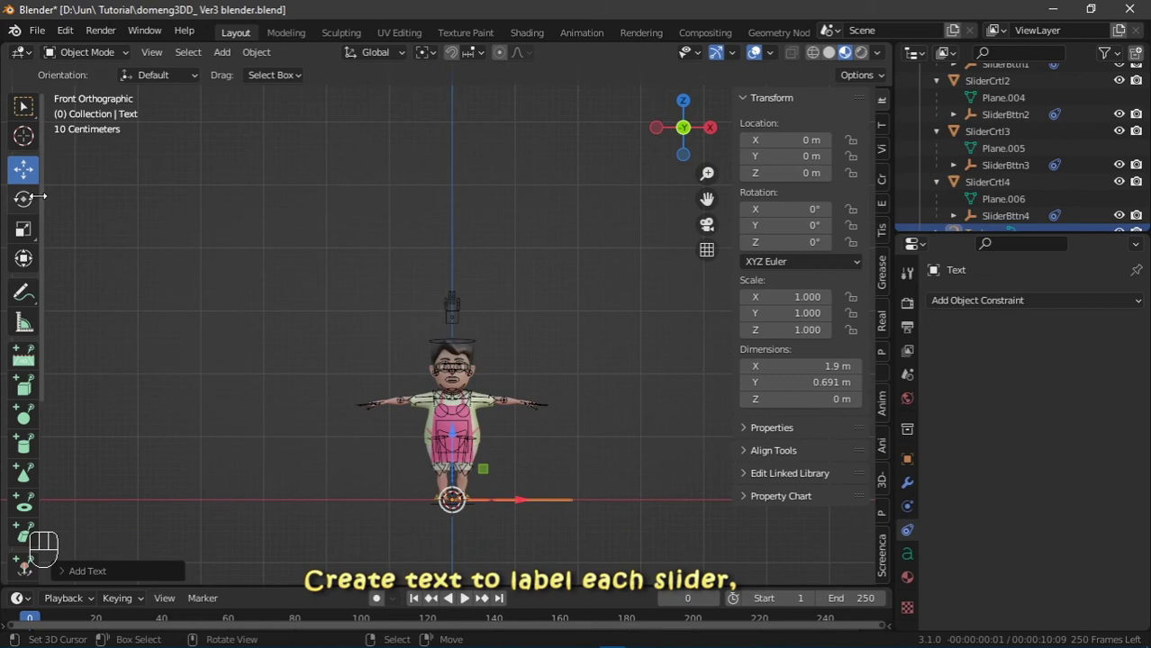
pyautogui.click(28, 199)
pyautogui.moveTo(452, 463); pyautogui.dragTo(529, 524)
pyautogui.write('90g')
# - Scale the text to about 0.134 and place it below the box slider at X about -0.124 m, Z about 2.67 m
pyautogui.click(471, 344)
pyautogui.scroll(5, 472, 344)
pyautogui.press('s')
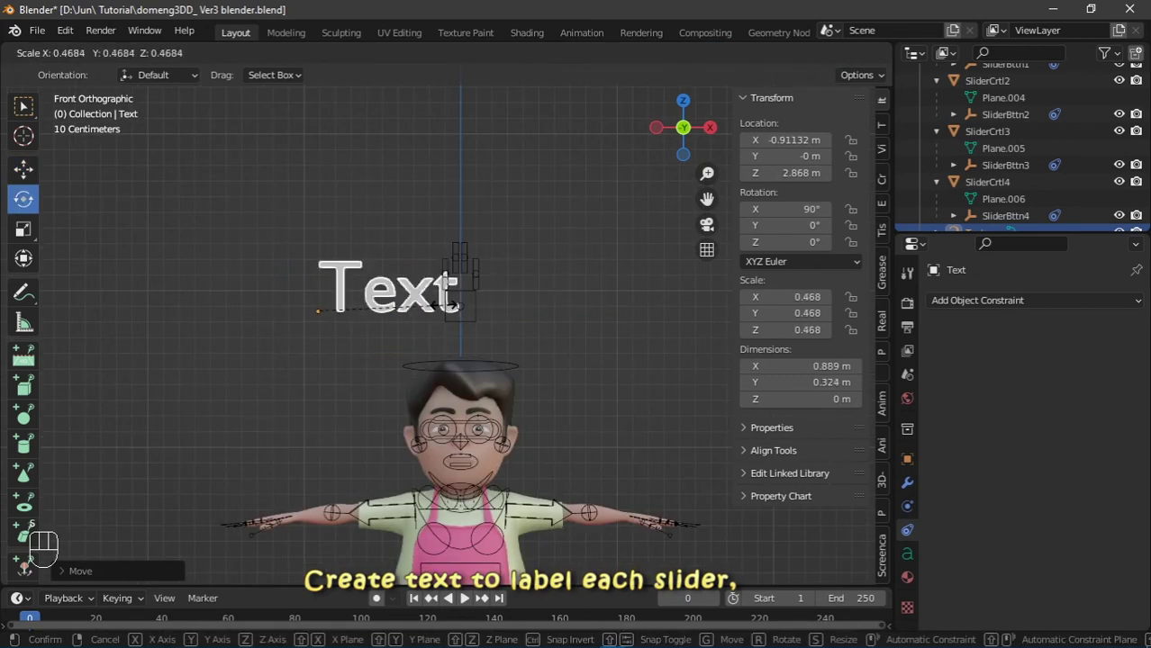
pyautogui.click(360, 311)
pyautogui.press('g')
pyautogui.click(549, 328)
pyautogui.scroll(5, 545, 324)
pyautogui.press('g')
pyautogui.click(535, 267)
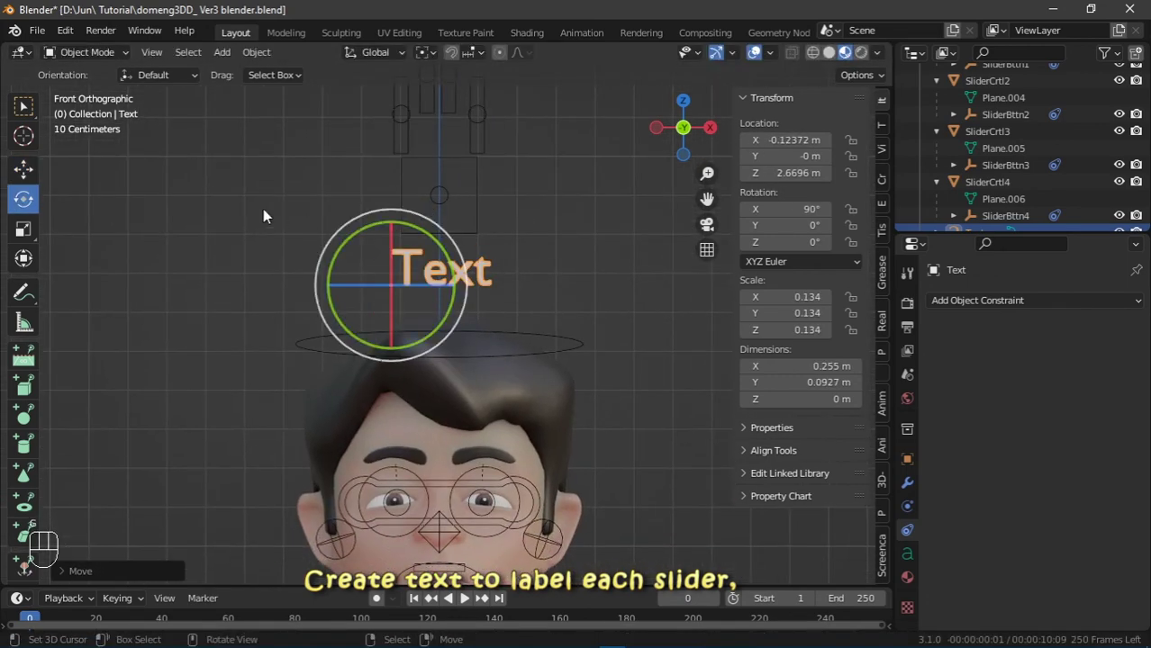
# - Change the text to "Mouth" and duplicate the label to X about -0.547 m, Z about 3.08 m
pyautogui.press('Tab')
pyautogui.press('BackSpace')
pyautogui.press('BackSpace')
pyautogui.press('BackSpace')
pyautogui.press('BackSpace')
pyautogui.write('Mo')
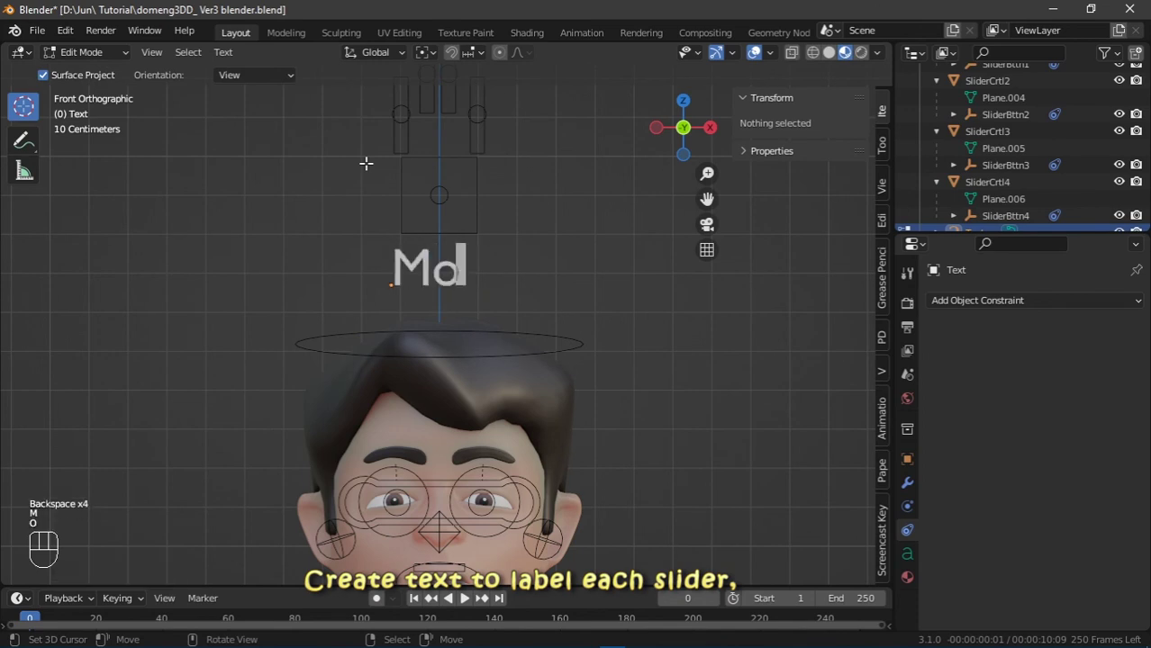
pyautogui.write('uth')
pyautogui.press('Tab')
pyautogui.hotkey('shift', 'd')
pyautogui.click(294, 121)
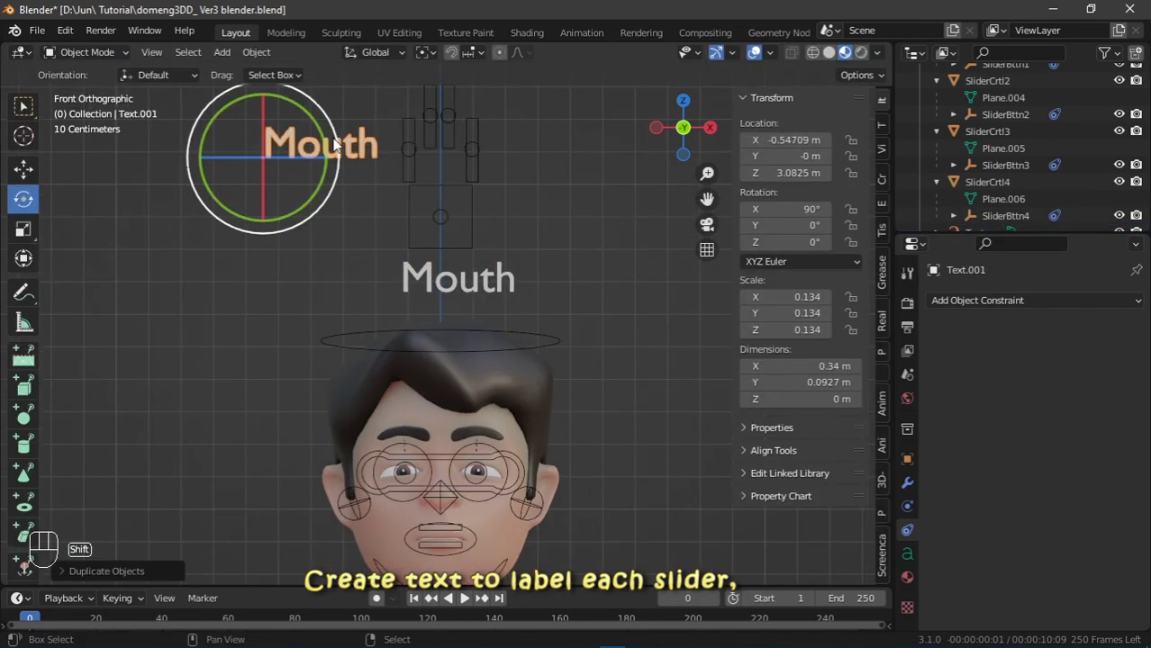
# - Change the duplicated label's text to "R_eye" and lower it to Z about 3.00 m
pyautogui.keyDown('shift'); pyautogui.moveTo(133, 50); pyautogui.dragTo(176, 108, button='middle'); pyautogui.keyUp('shift')
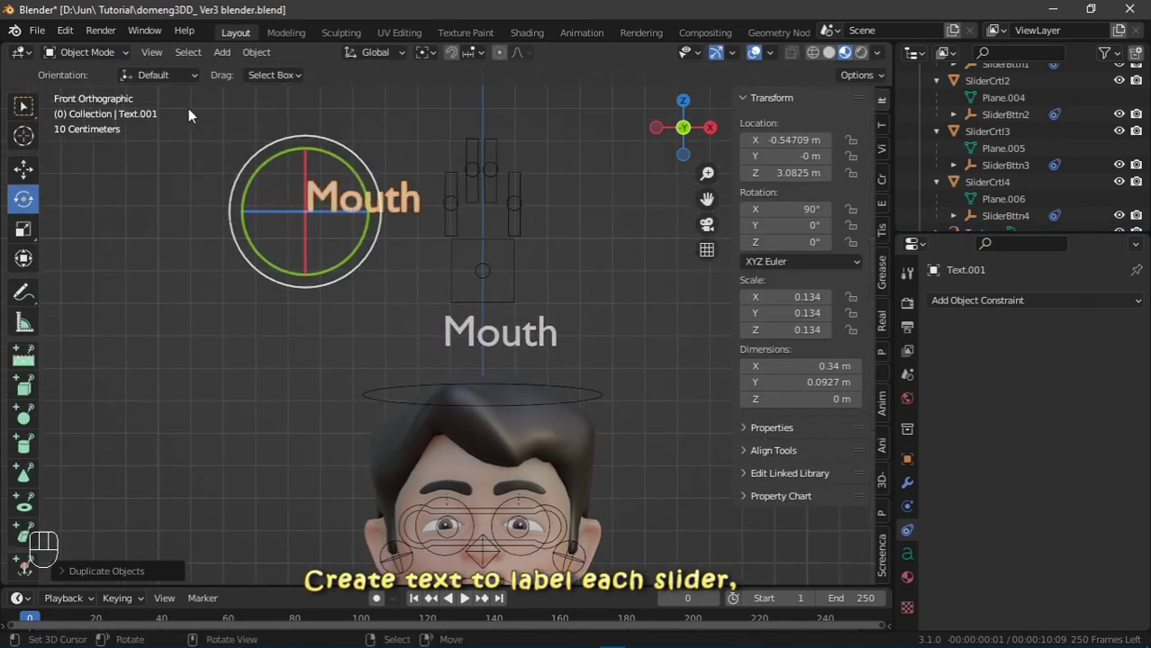
pyautogui.click(87, 51)
pyautogui.click(81, 89)
pyautogui.press('BackSpace')
pyautogui.press('BackSpace')
pyautogui.press('BackSpace')
pyautogui.press('BackSpace')
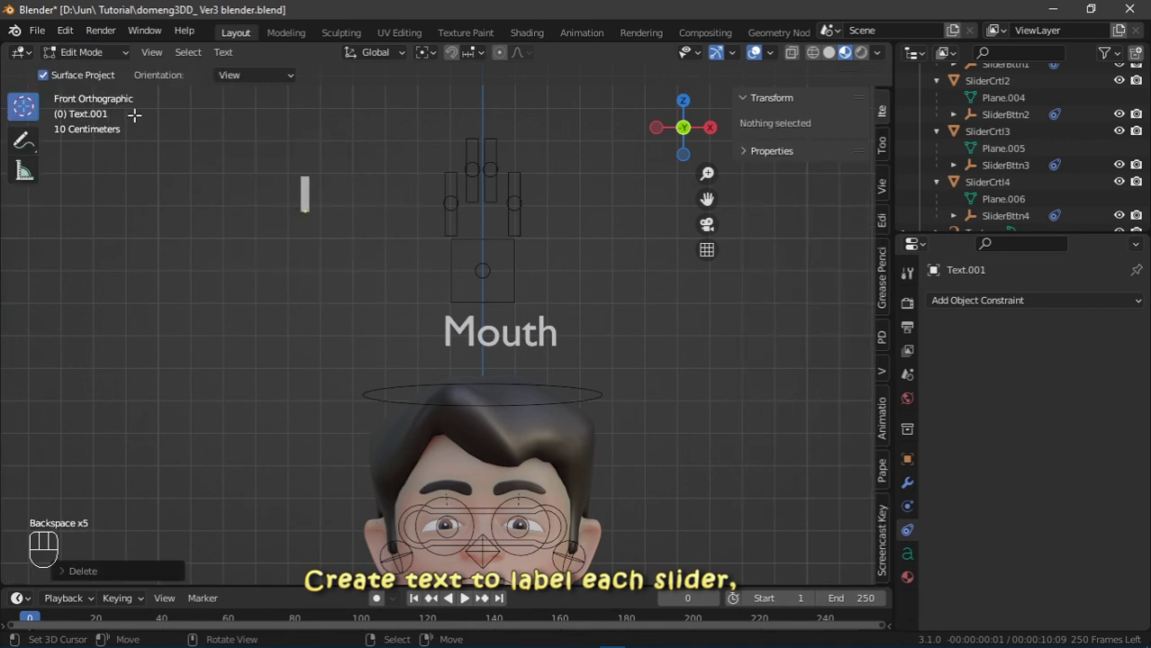
pyautogui.write('R_')
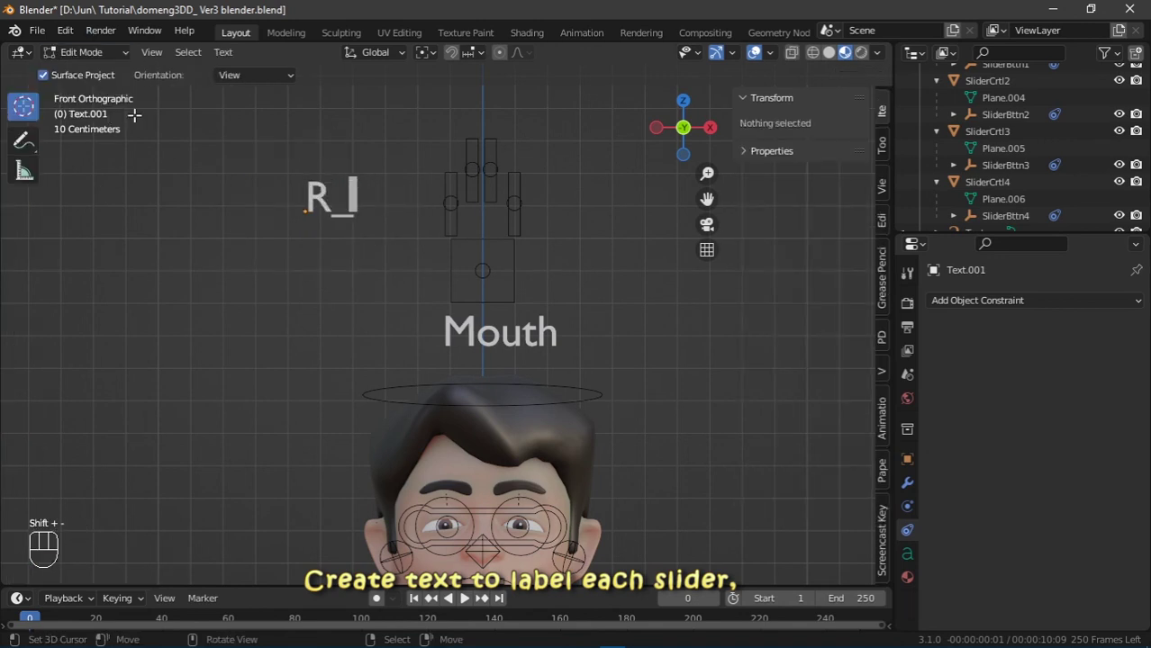
pyautogui.write('eye')
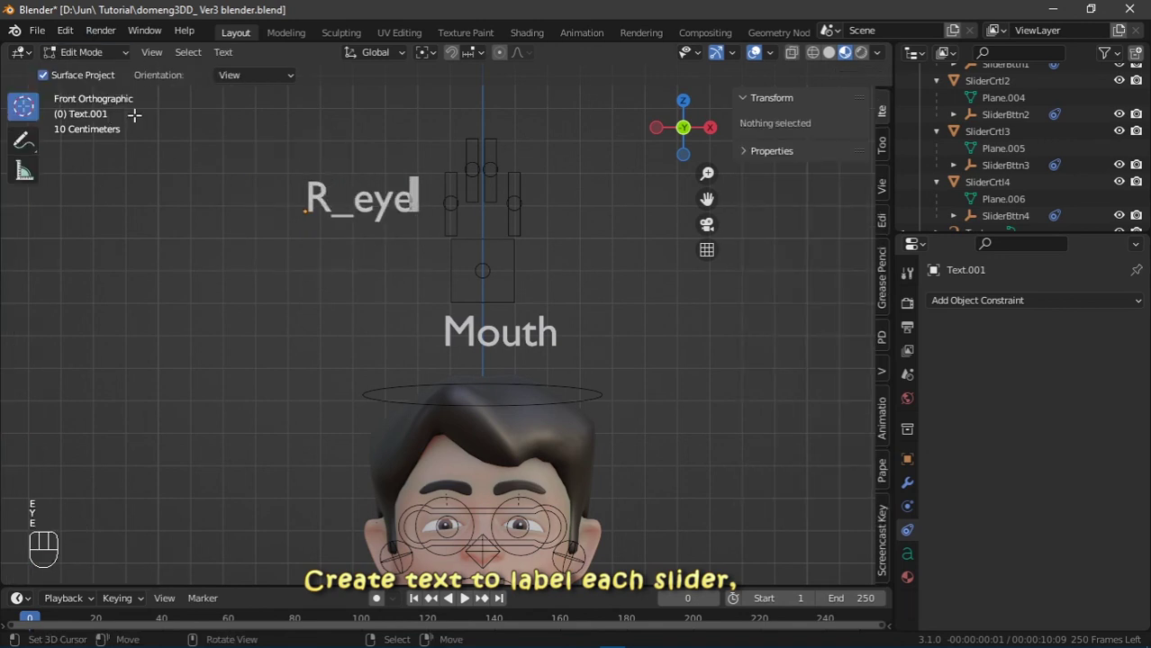
pyautogui.click(76, 55)
pyautogui.click(81, 72)
pyautogui.moveTo(305, 146); pyautogui.dragTo(305, 173)
# - Duplicate the R_eye label to X about 0.159 m on the other side of the sliders and change the copy's text to "L_eye"
pyautogui.hotkey('shift', 'd')
pyautogui.rightClick(365, 303)
pyautogui.moveTo(375, 238); pyautogui.dragTo(603, 238)
pyautogui.press('Tab')
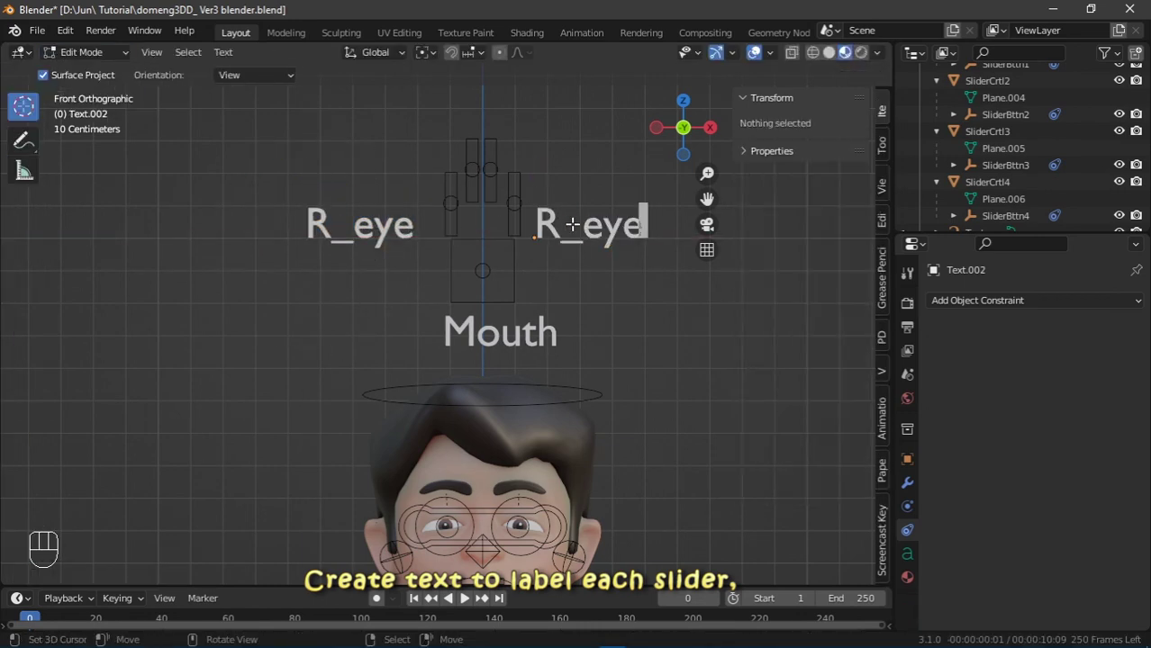
pyautogui.press('Left')
pyautogui.press('Left')
pyautogui.press('Left')
pyautogui.press('Left')
pyautogui.press('BackSpace')
pyautogui.write('L')
pyautogui.click(79, 54)
pyautogui.click(79, 71)
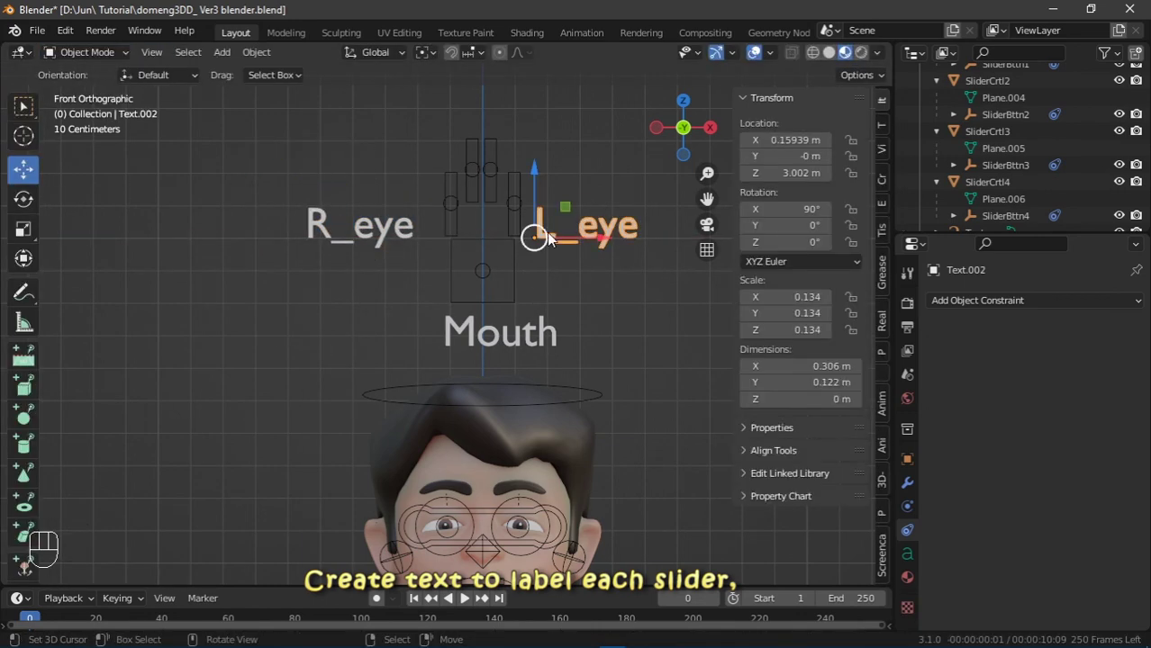
# - Select the R_eye, Mouth and L_eye labels and scale them down together to about 0.075
pyautogui.click(389, 229)
pyautogui.keyDown('shift'); pyautogui.click(531, 339); pyautogui.keyUp('shift')
pyautogui.keyDown('shift'); pyautogui.click(587, 229); pyautogui.keyUp('shift')
pyautogui.press('s')
pyautogui.click(570, 276)
# - Move the Mouth label out to the right of the box slider
pyautogui.scroll(1, 567, 277)
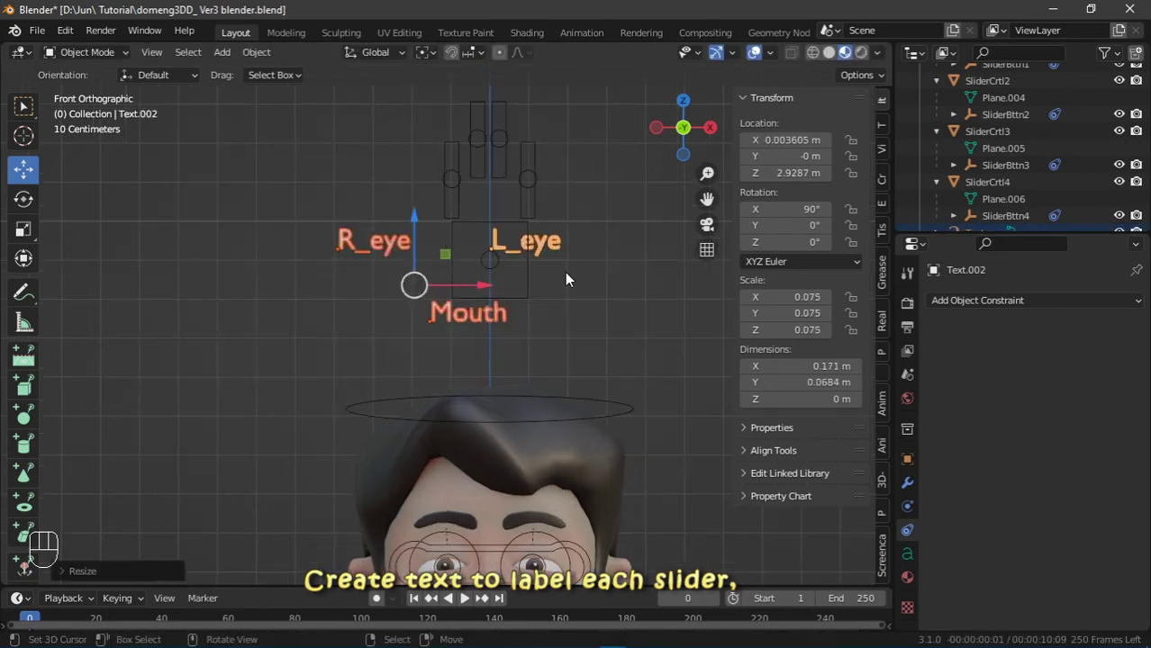
pyautogui.click(463, 310)
pyautogui.press('g')
pyautogui.click(682, 317)
# - Move the box slider down along Z to just above the head, away from the slim sliders
pyautogui.click(495, 218)
pyautogui.press('g')
pyautogui.press('z')
pyautogui.click(493, 277)
# - Move the Mouth label so it sits centred just above the box slider
pyautogui.click(576, 275)
pyautogui.press('g')
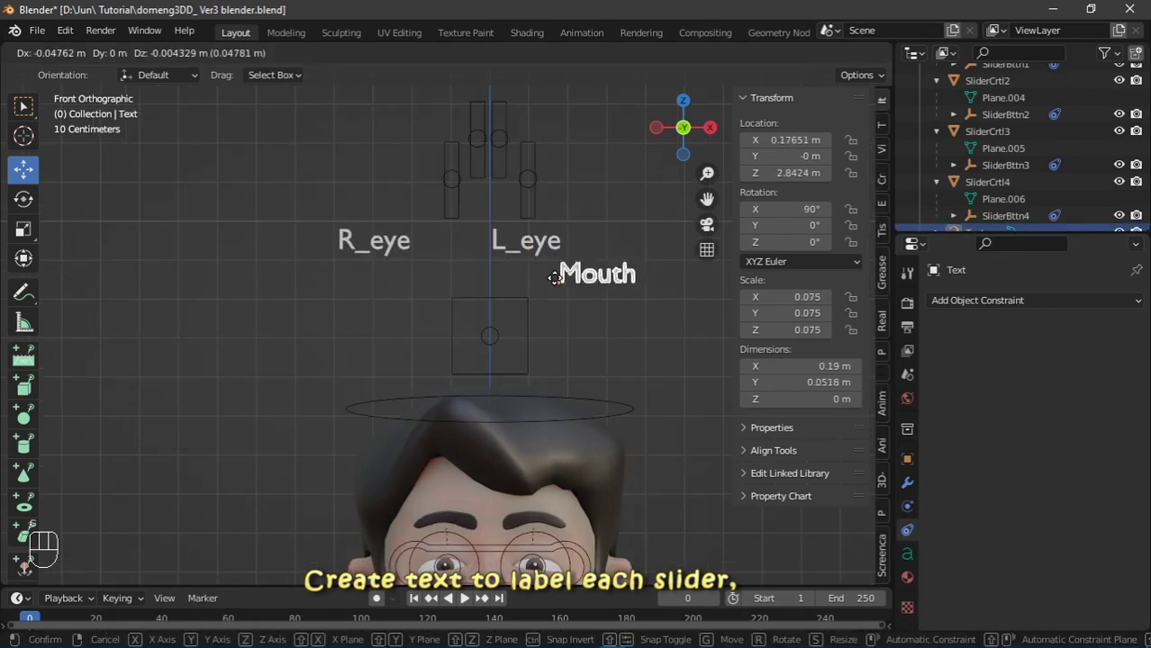
pyautogui.click(449, 277)
# - Move the outer slim slider on the R_eye side down and outward so it stands beside the R_eye label
pyautogui.click(459, 168)
pyautogui.press('g')
pyautogui.click(414, 261)
# - Move the L_eye label and its outer slim slider outward to sit side by side, and nudge the R_eye label closer to its slider
pyautogui.click(522, 242)
pyautogui.moveTo(562, 250); pyautogui.dragTo(649, 250)
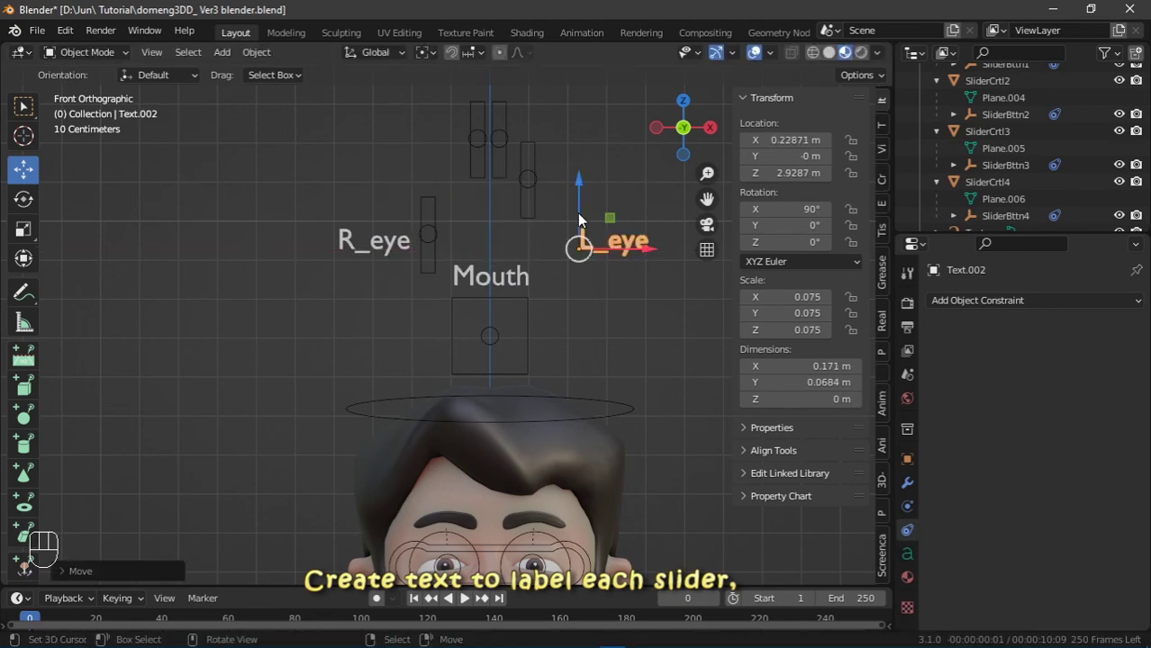
pyautogui.click(534, 174)
pyautogui.moveTo(530, 109); pyautogui.dragTo(544, 160)
pyautogui.moveTo(593, 231); pyautogui.dragTo(631, 248)
pyautogui.click(615, 241)
pyautogui.click(377, 242)
pyautogui.moveTo(407, 246); pyautogui.dragTo(411, 247)
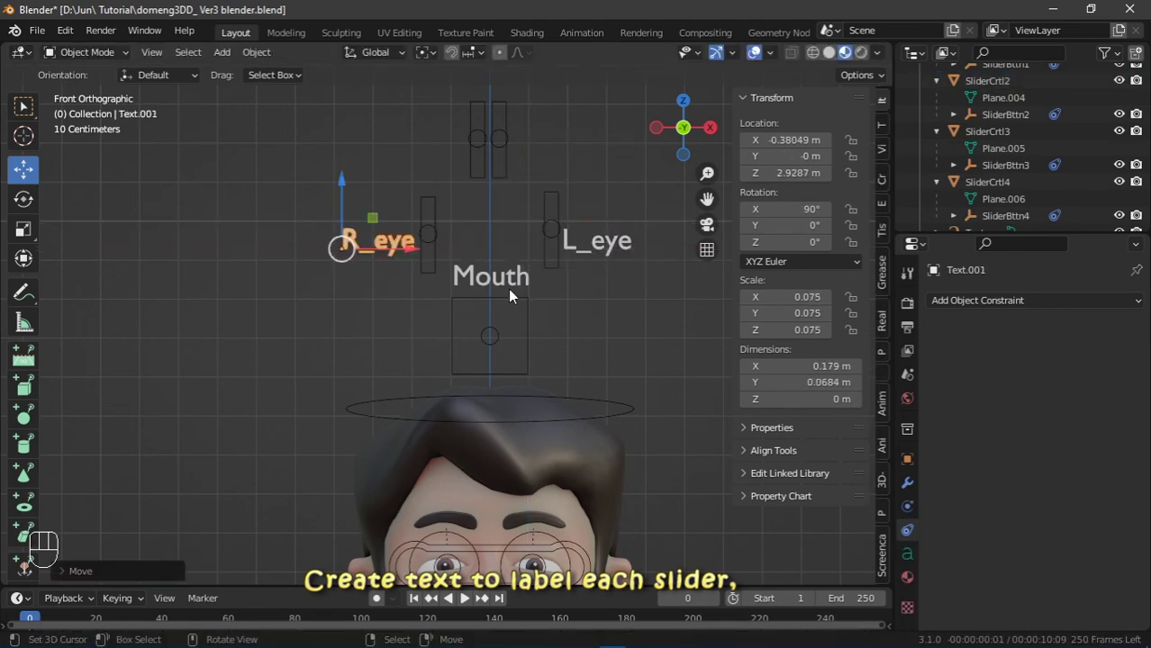
# - Spread the two upper slim sliders apart along X to about 0.11 m on either side of the centre line
pyautogui.click(479, 149)
pyautogui.moveTo(539, 138); pyautogui.dragTo(574, 140)
pyautogui.click(509, 133)
pyautogui.keyDown('shift'); pyautogui.moveTo(567, 168); pyautogui.dragTo(564, 240, button='middle'); pyautogui.keyUp('shift')
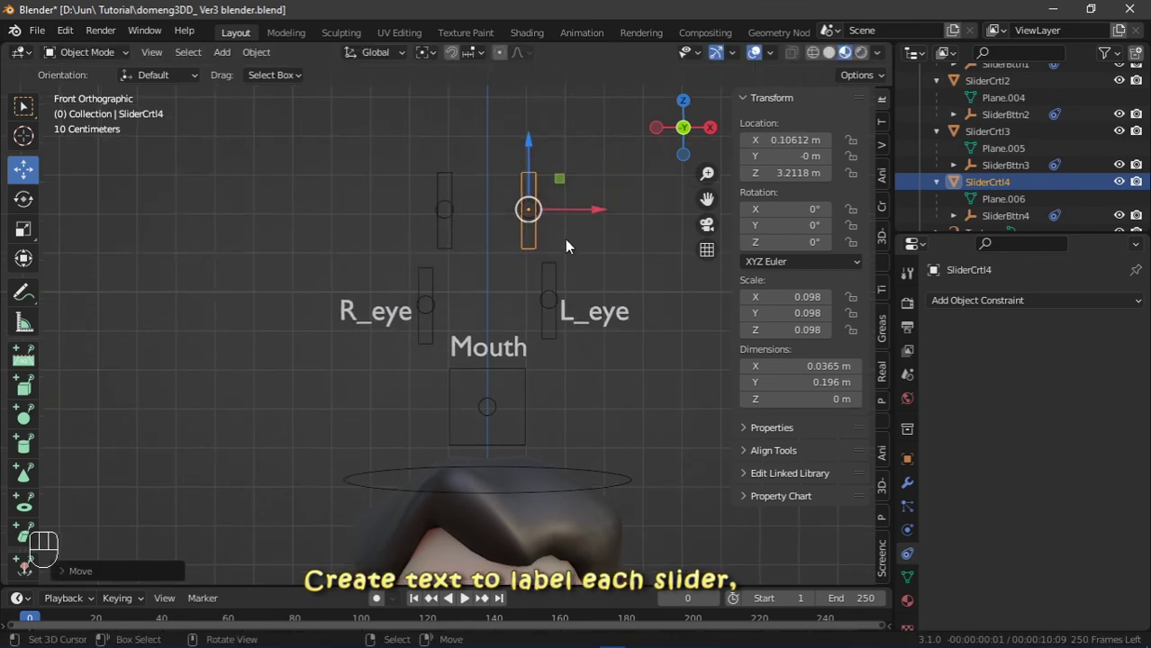
# - Duplicate the R_eye label and raise the copy along Z to about 3.098 m
pyautogui.click(368, 315)
pyautogui.hotkey('shift', 'd')
pyautogui.rightClick(365, 311)
pyautogui.moveTo(338, 251); pyautogui.dragTo(338, 185)
# - Change the text of the raised R_eye copy to "R_brow"
pyautogui.click(87, 52)
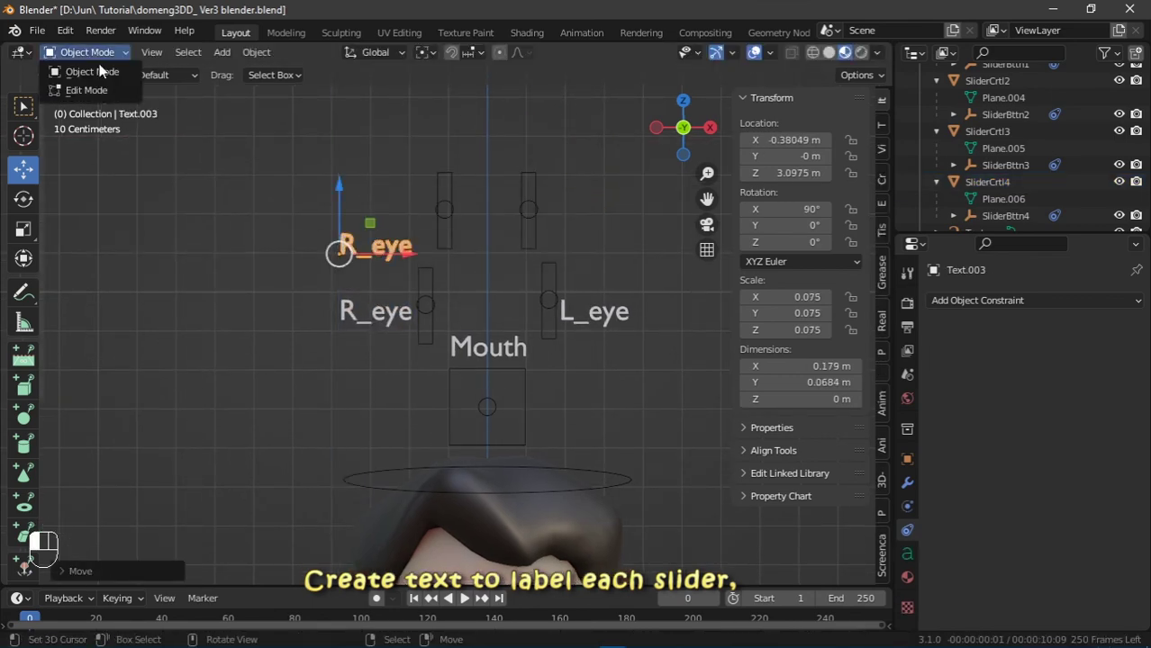
pyautogui.click(88, 91)
pyautogui.press('BackSpace')
pyautogui.press('BackSpace')
pyautogui.press('BackSpace')
pyautogui.write('BROW')
pyautogui.press('BackSpace')
pyautogui.press('BackSpace')
pyautogui.press('BackSpace')
pyautogui.press('BackSpace')
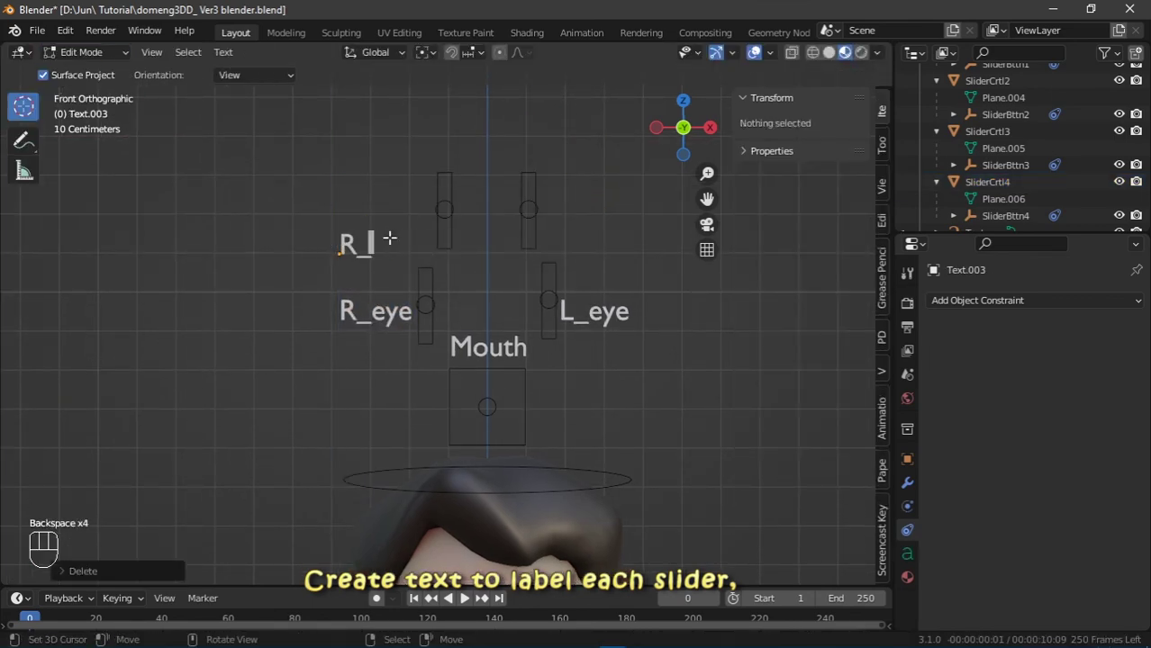
pyautogui.write('brow')
pyautogui.press('Tab')
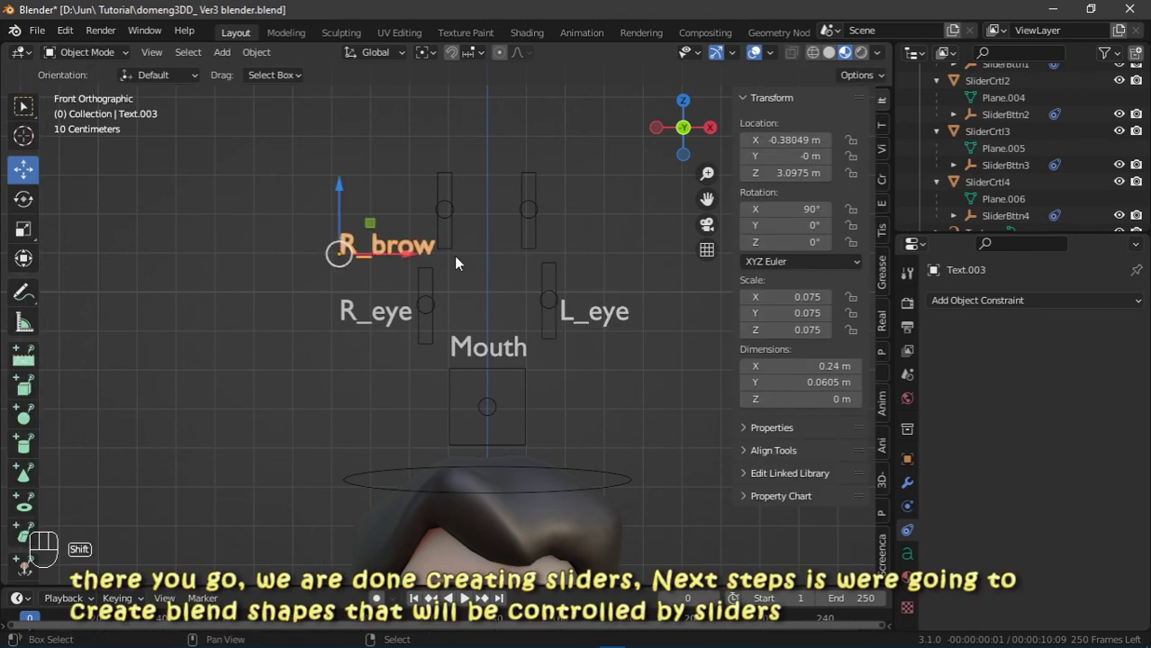
# - Duplicate the R_brow label to X about 0.132 m on the other side and change the copy's text to "L_brow"
pyautogui.hotkey('shift', 'd')
pyautogui.click(575, 275)
pyautogui.press('Tab')
pyautogui.press('Left')
pyautogui.press('Left')
pyautogui.press('Left')
pyautogui.press('Left')
pyautogui.press('Left')
pyautogui.press('BackSpace')
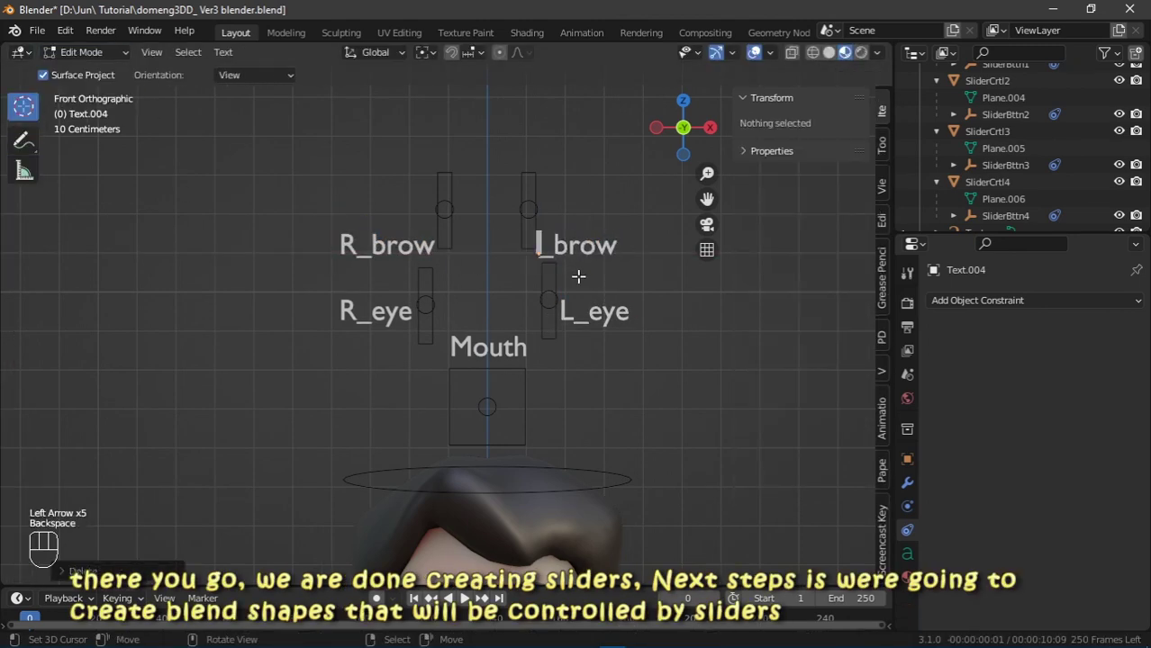
pyautogui.write('L')
pyautogui.press('Tab')
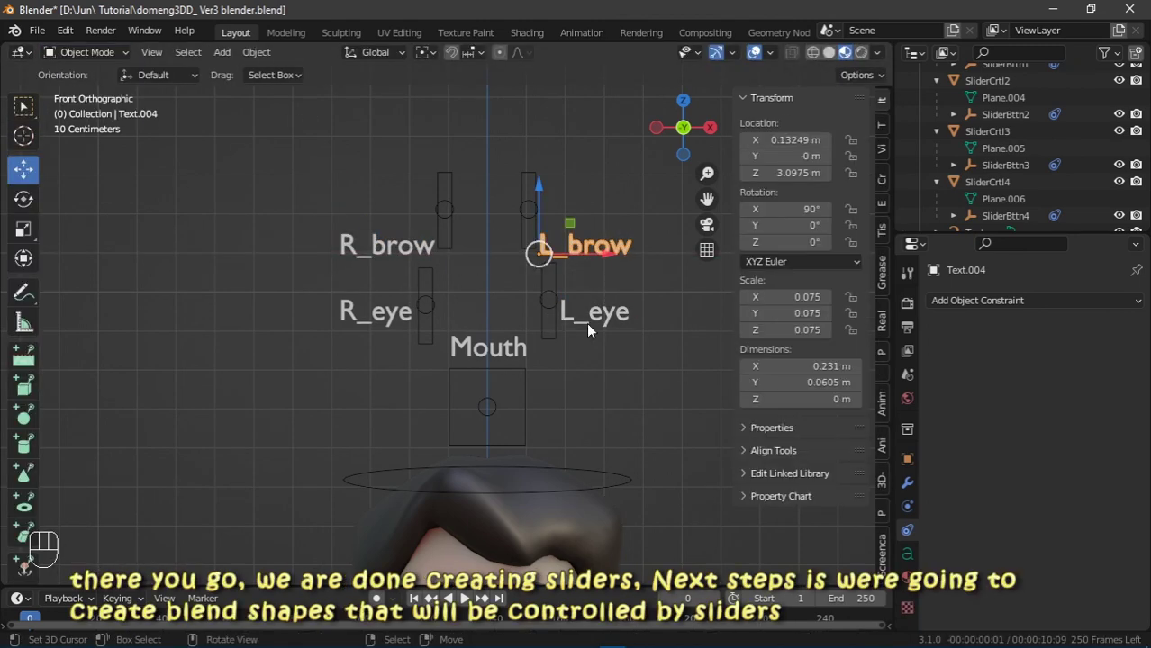
# - Select both eyebrow sliders and raise them together along Z to about 3.251 m
pyautogui.click(450, 196)
pyautogui.keyDown('shift'); pyautogui.click(525, 193); pyautogui.keyUp('shift')
pyautogui.moveTo(487, 155); pyautogui.dragTo(487, 140)
# - Move the R_brow and L_brow labels inward along X so each sits beneath its eyebrow slider
pyautogui.click(405, 247)
pyautogui.moveTo(410, 253); pyautogui.dragTo(465, 253)
pyautogui.click(590, 248)
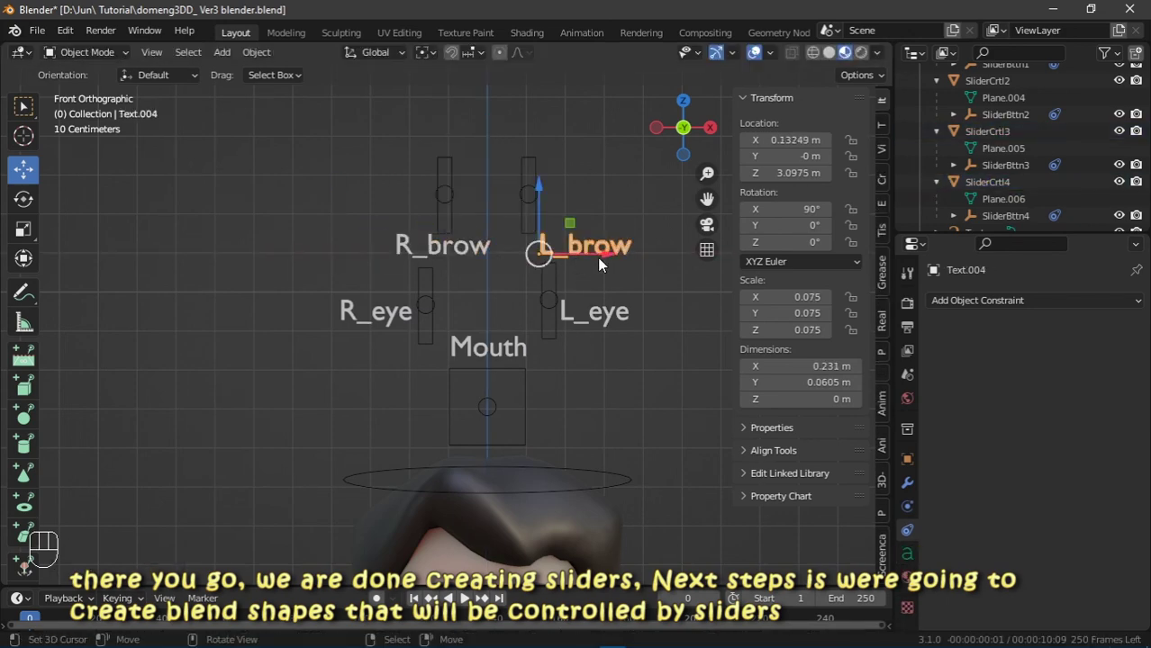
pyautogui.moveTo(596, 257); pyautogui.dragTo(570, 257)
# - Spread the two eyebrow sliders further apart along X and nudge the R_brow label outward to X about -0.261 m
pyautogui.click(533, 211)
pyautogui.moveTo(581, 193); pyautogui.dragTo(606, 189)
pyautogui.click(448, 176)
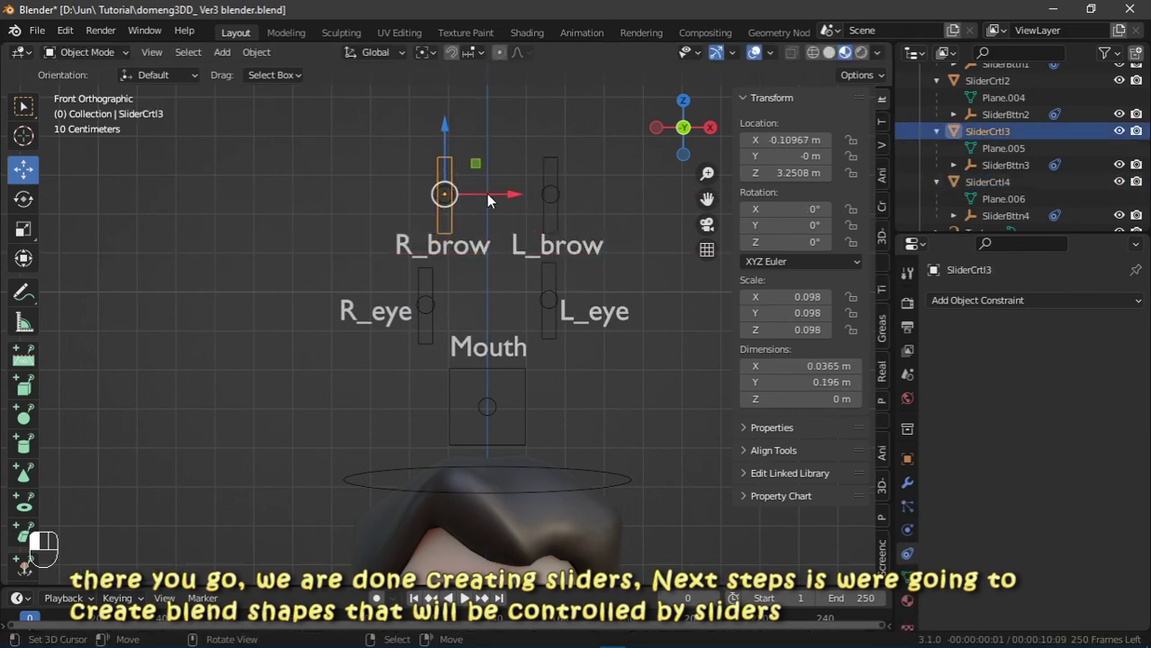
pyautogui.moveTo(487, 195); pyautogui.dragTo(472, 195)
pyautogui.click(477, 246)
pyautogui.moveTo(475, 252); pyautogui.dragTo(468, 248)
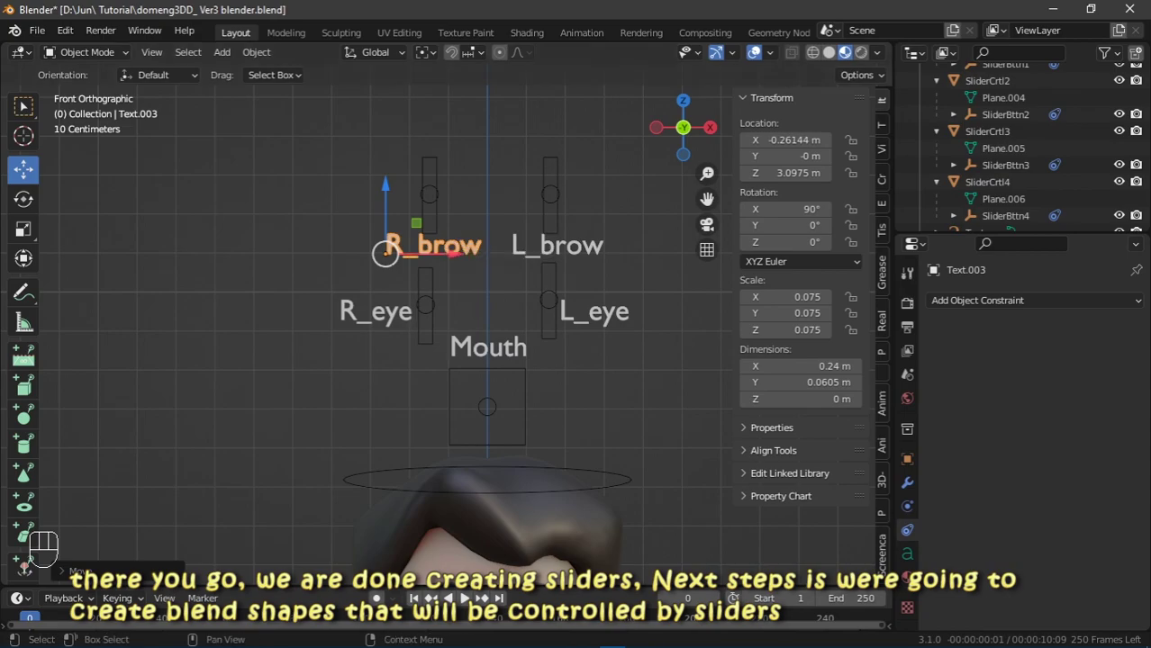